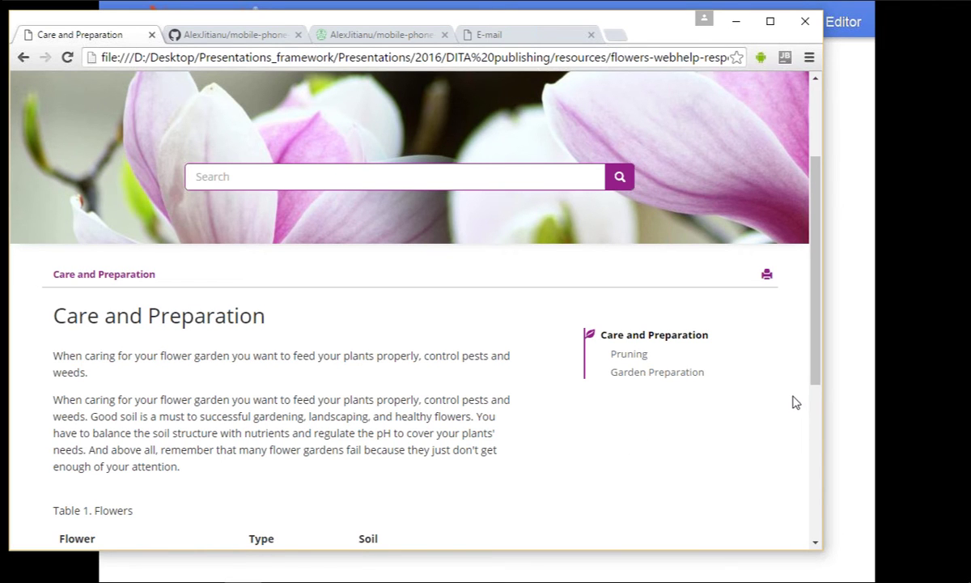
Examine the site's Flowers by Season submenus and its index terms page, and return to the Care and Preparation topic
left_click(816, 366)
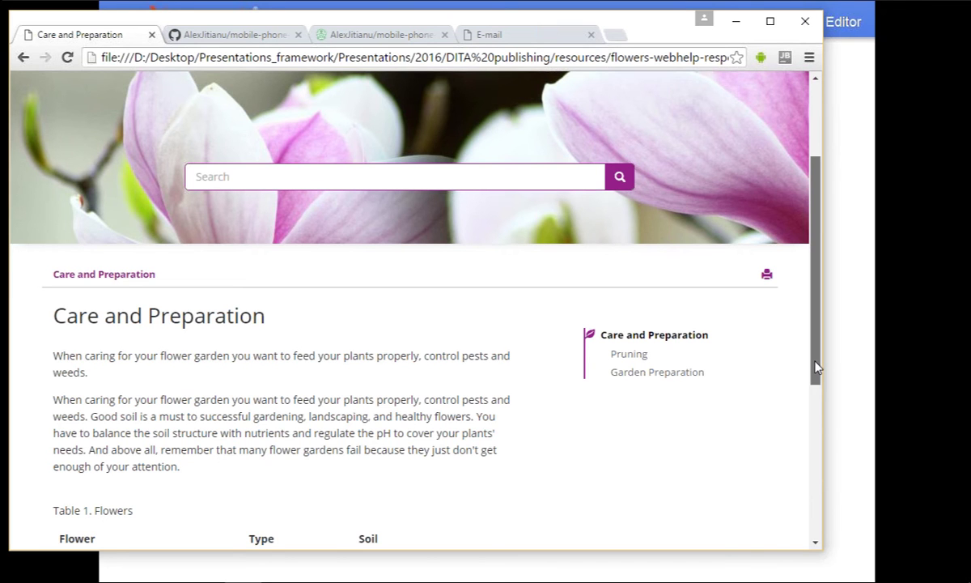
left_click_drag(816, 366, 815, 312)
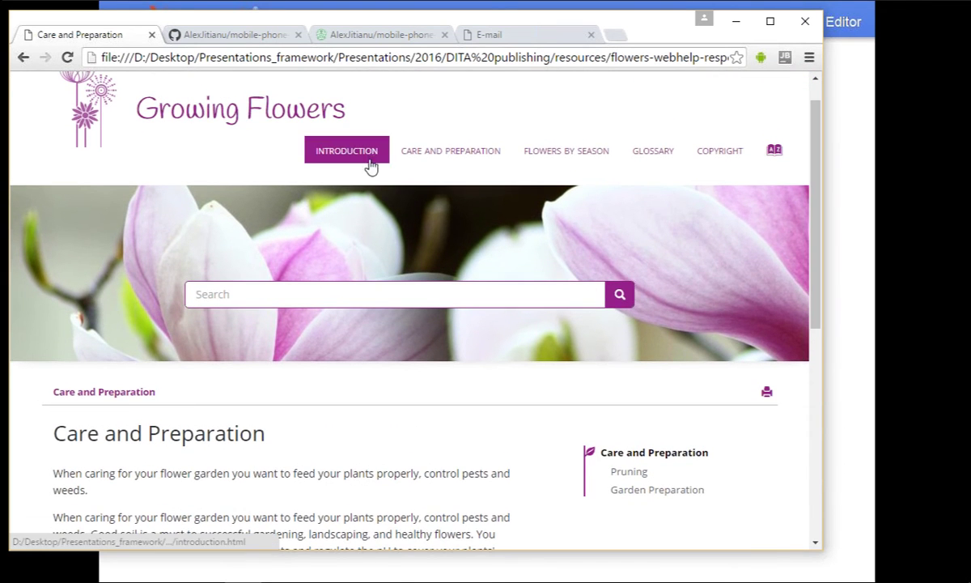
mouse_move(458, 159)
mouse_move(570, 156)
mouse_move(578, 189)
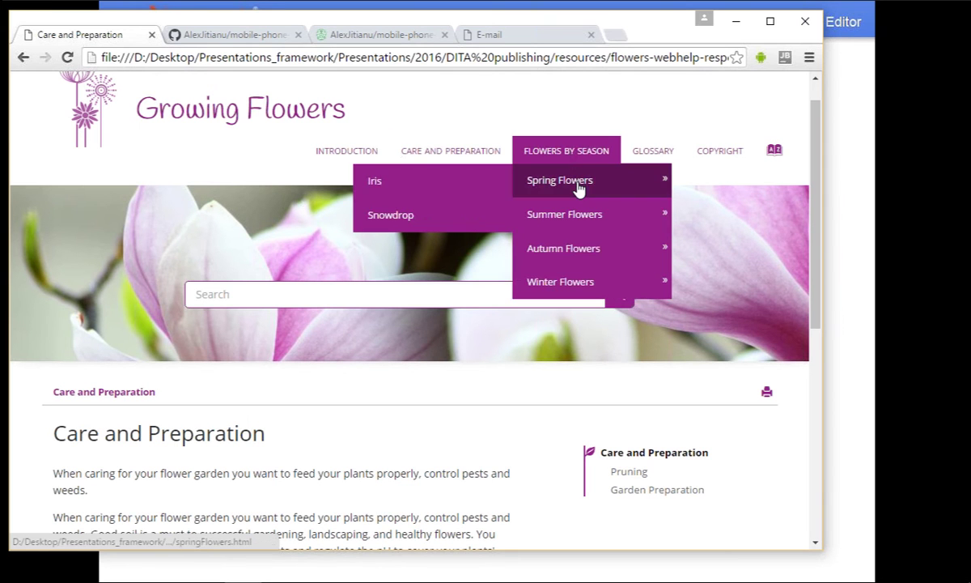
mouse_move(583, 224)
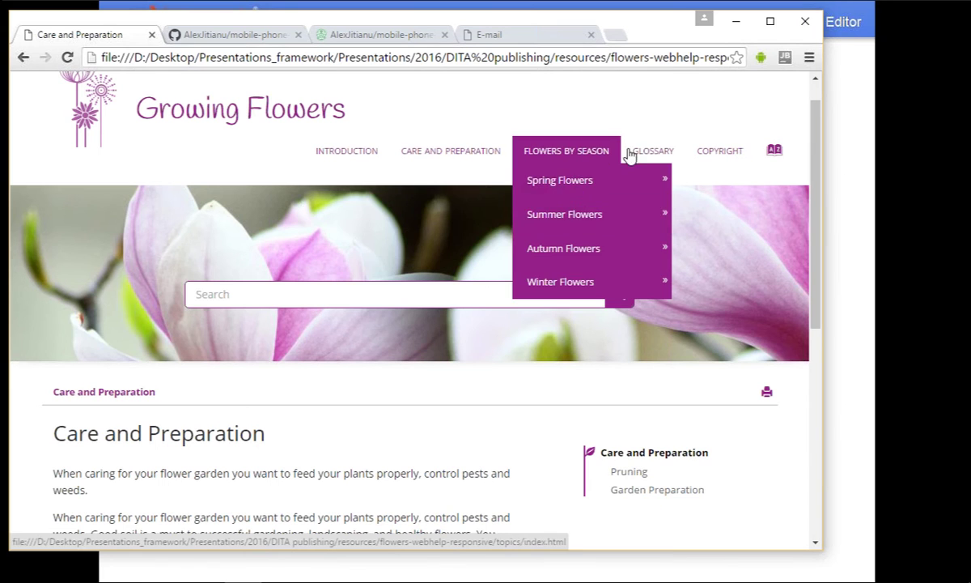
left_click(774, 151)
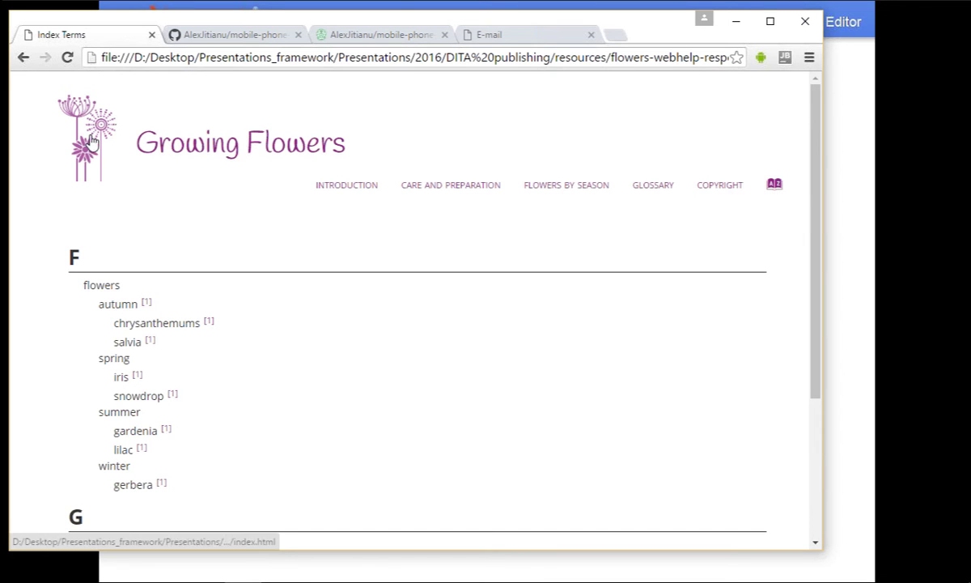
left_click(23, 59)
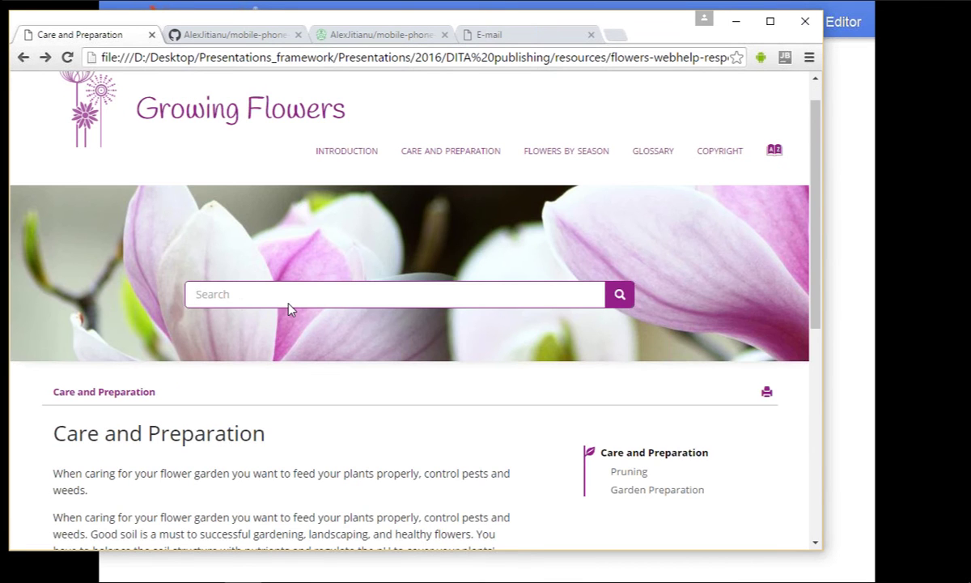
Search the Growing Flowers help for "iris" and look over the results list
type("iris")
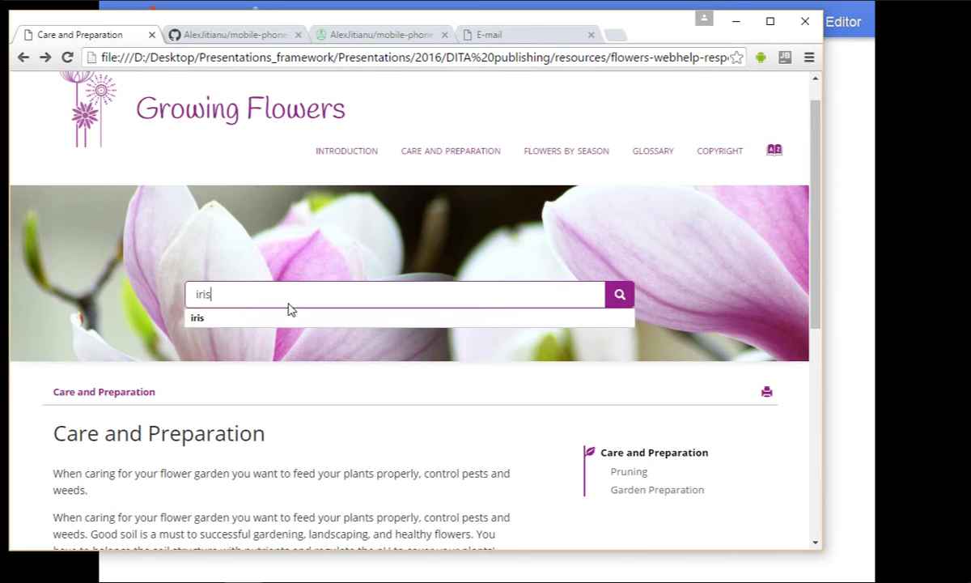
key("Return")
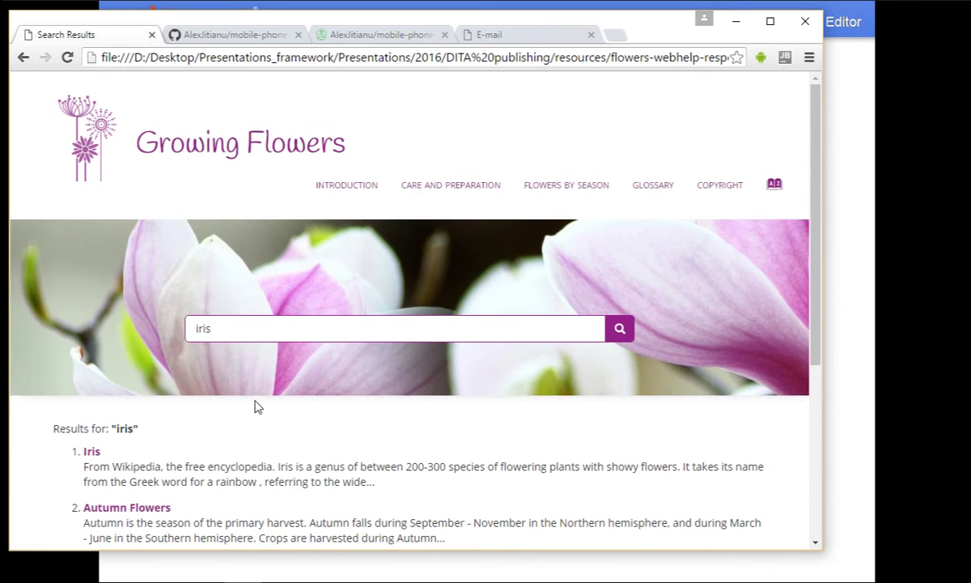
scroll(140, 366, "down", 1)
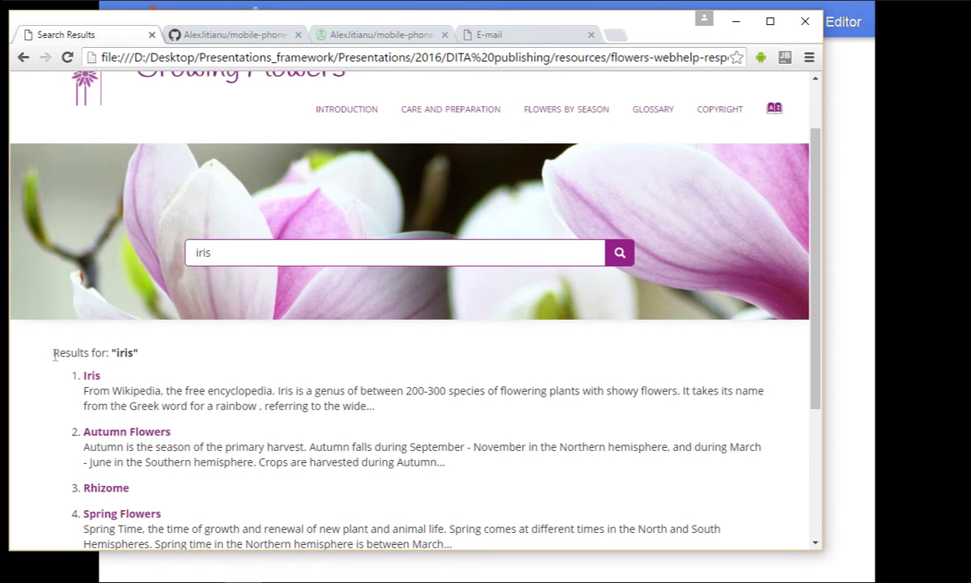
left_click_drag(55, 352, 110, 352)
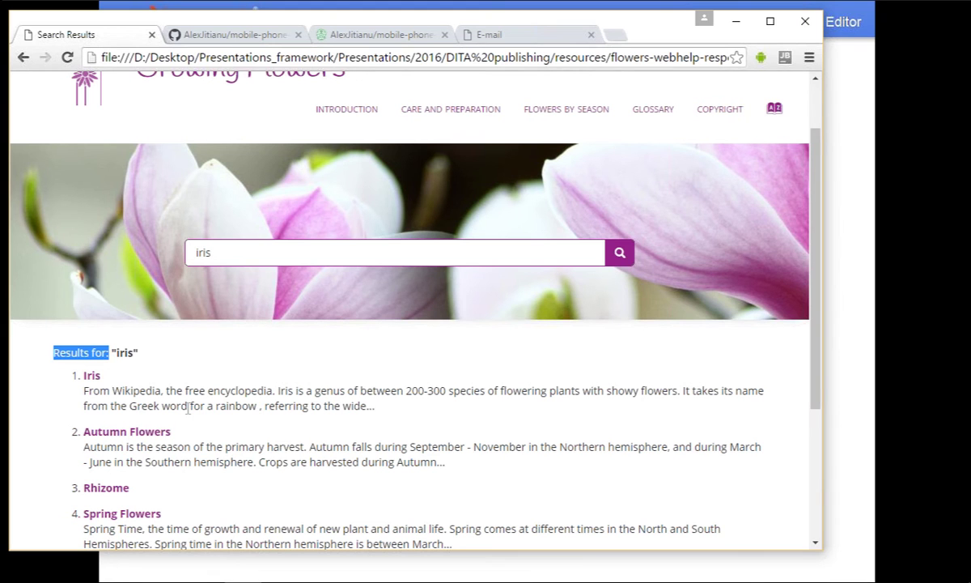
Open the Iris topic from the search results and review its breadcrumb and highlighted search terms
left_click(89, 378)
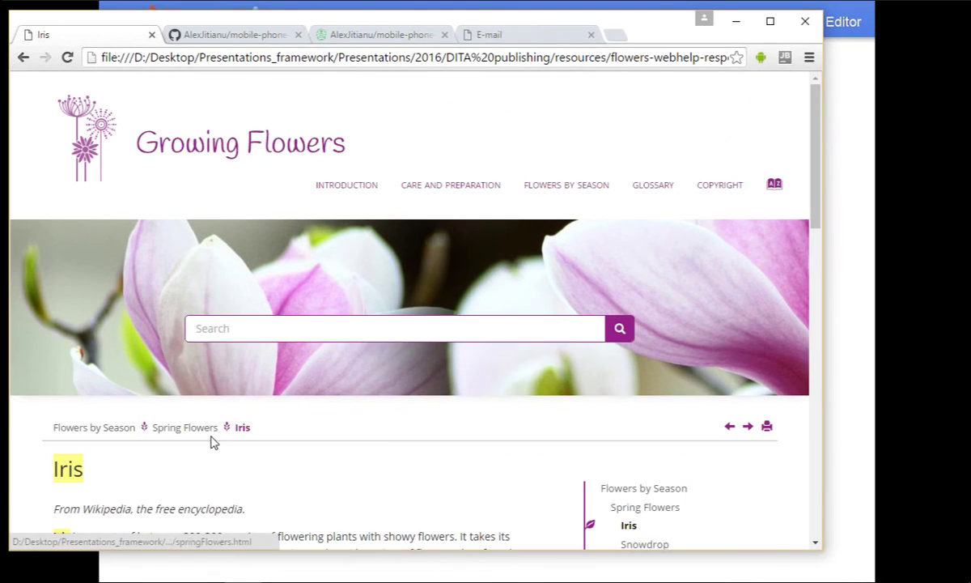
scroll(308, 441, "down", 2)
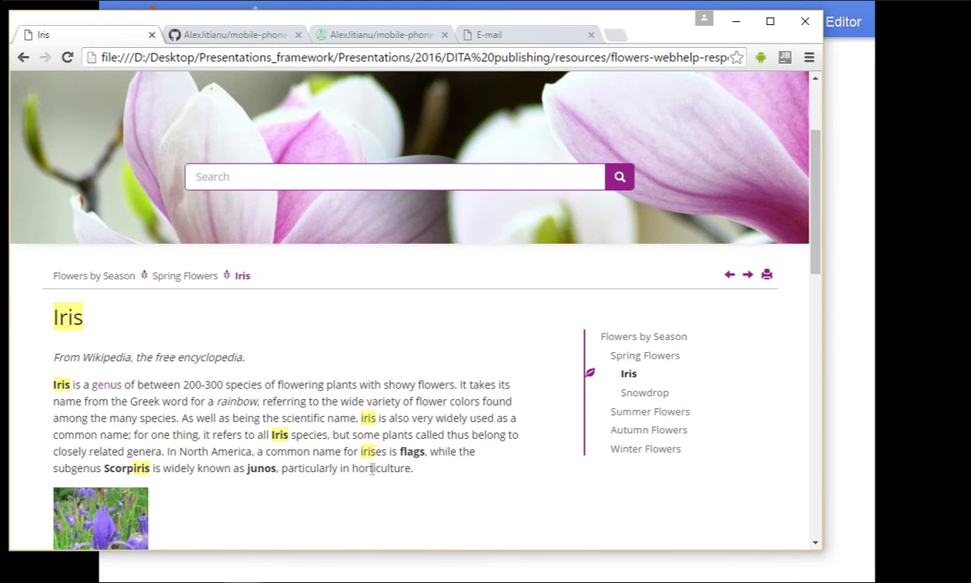
scroll(368, 470, "down", 2)
scroll(370, 473, "up", 4)
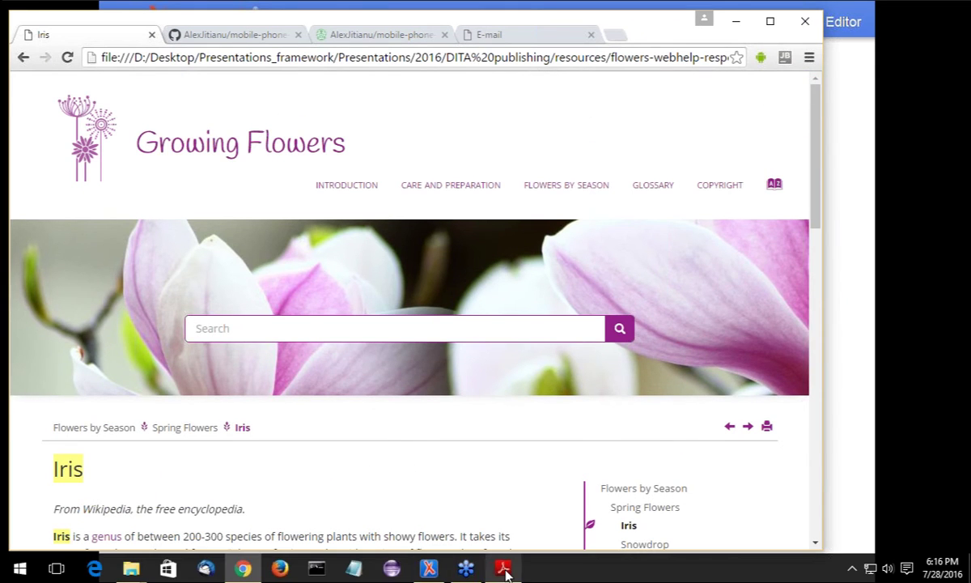
Switch to the PDF presentation and advance to the WebHelp Responsive Skins slide
left_click(503, 568)
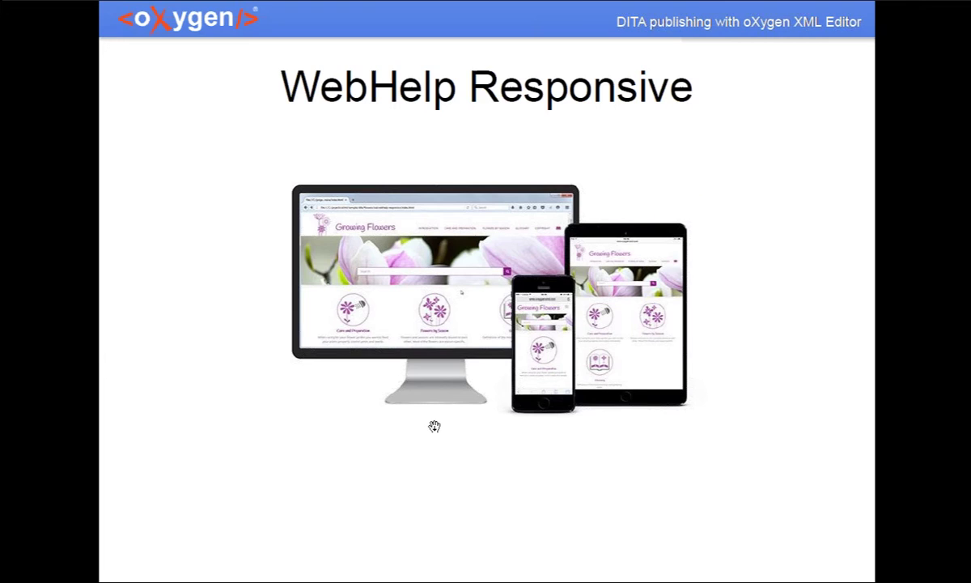
left_click(477, 453)
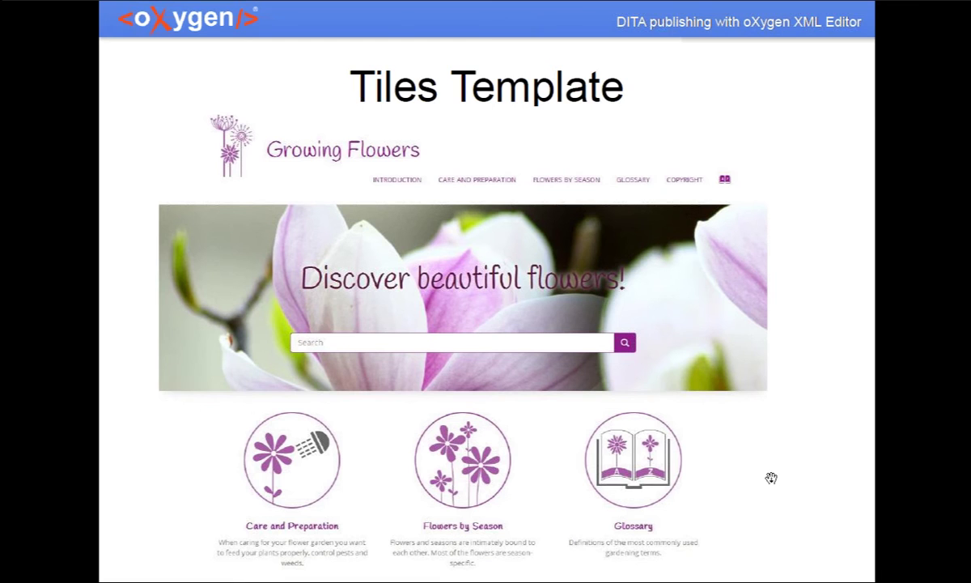
key("Right")
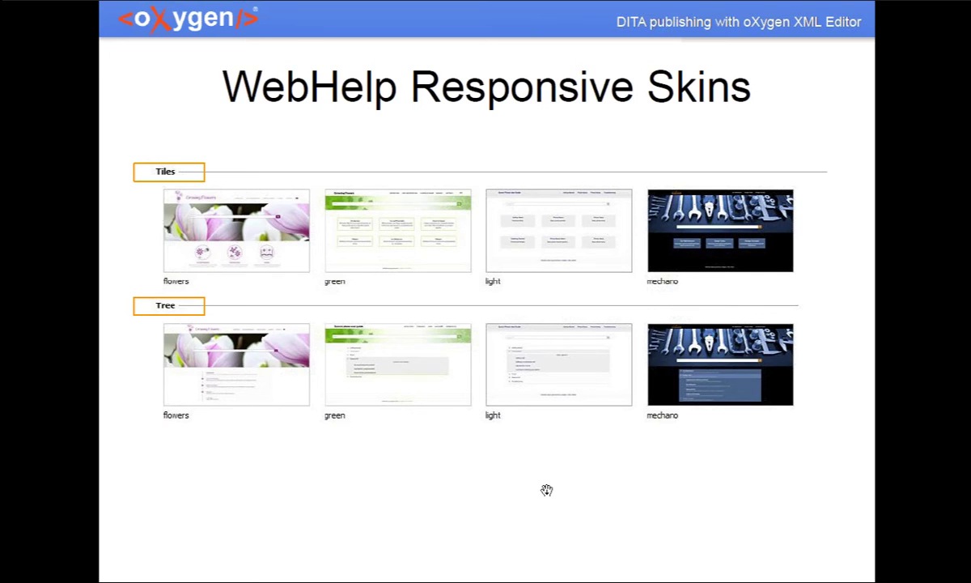
Switch to oXygen XML Editor and discard the open copy of the DITA Map XHTML scenario
key("alt+Tab")
key("alt+Tab")
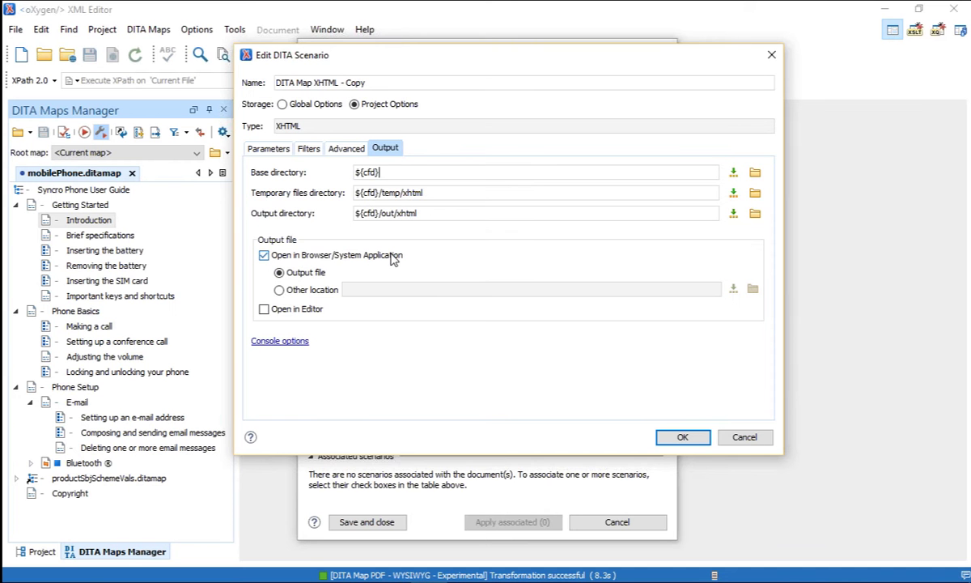
left_click(745, 437)
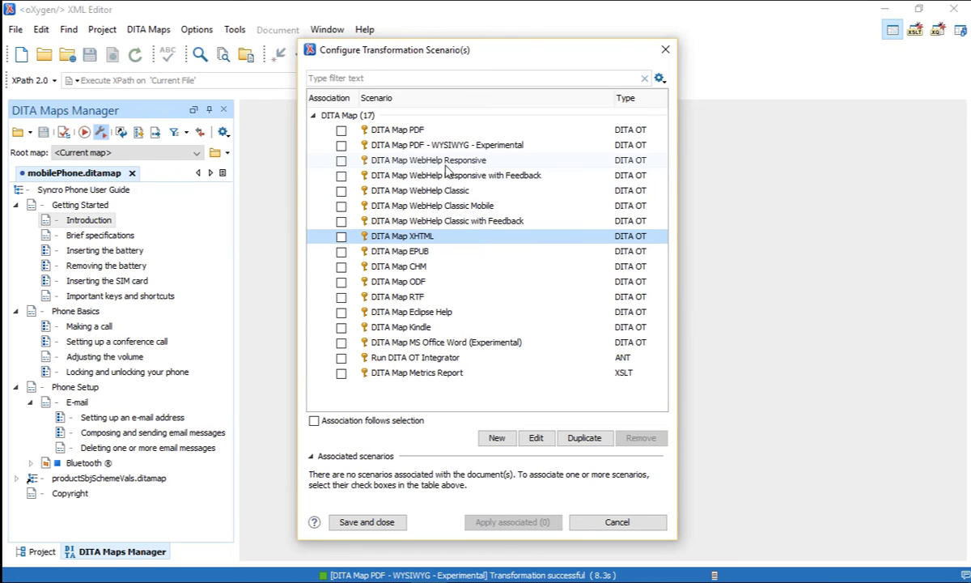
Duplicate the DITA Map WebHelp Responsive scenario and name the copy "DITA Map WebHelp Responsive - Mobile Phone"
left_click(402, 159)
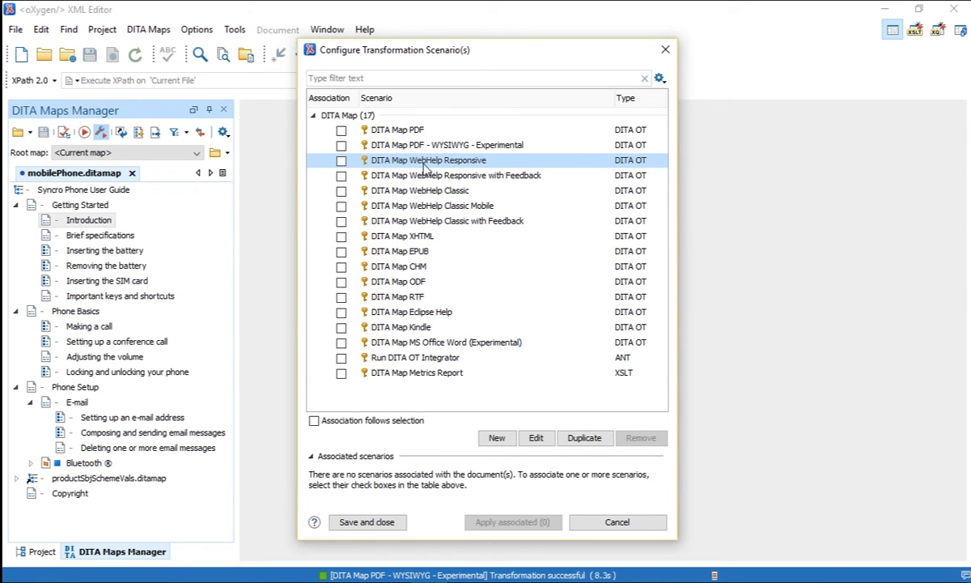
left_click(584, 438)
left_click_drag(399, 82, 436, 84)
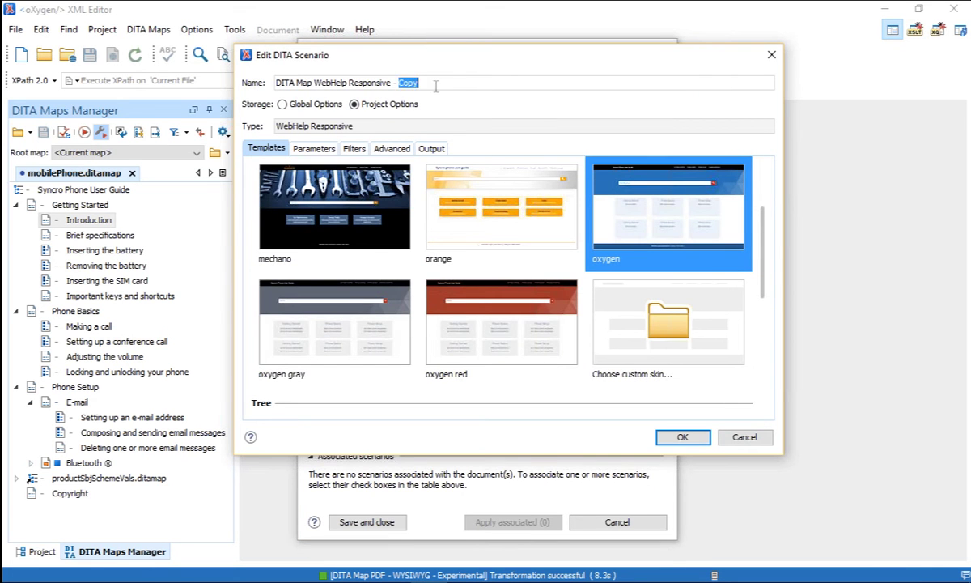
type("Mobile Phone")
Review the tile skins, save the Mobile Phone scenario with the oxygen skin, and run it on the map
left_click_drag(763, 271, 767, 255)
scroll(336, 220, "up", 3)
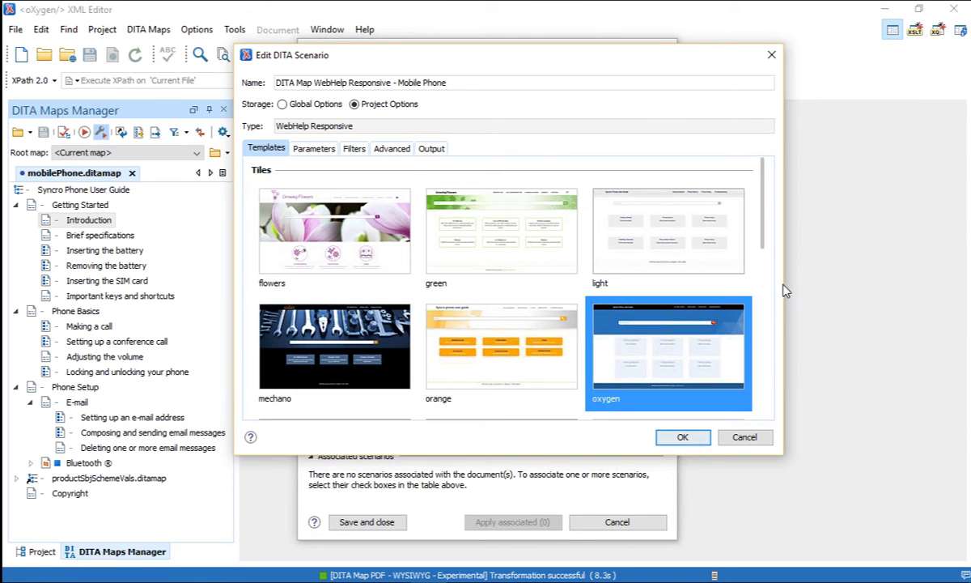
scroll(768, 257, "down", 2)
scroll(720, 243, "down", 1)
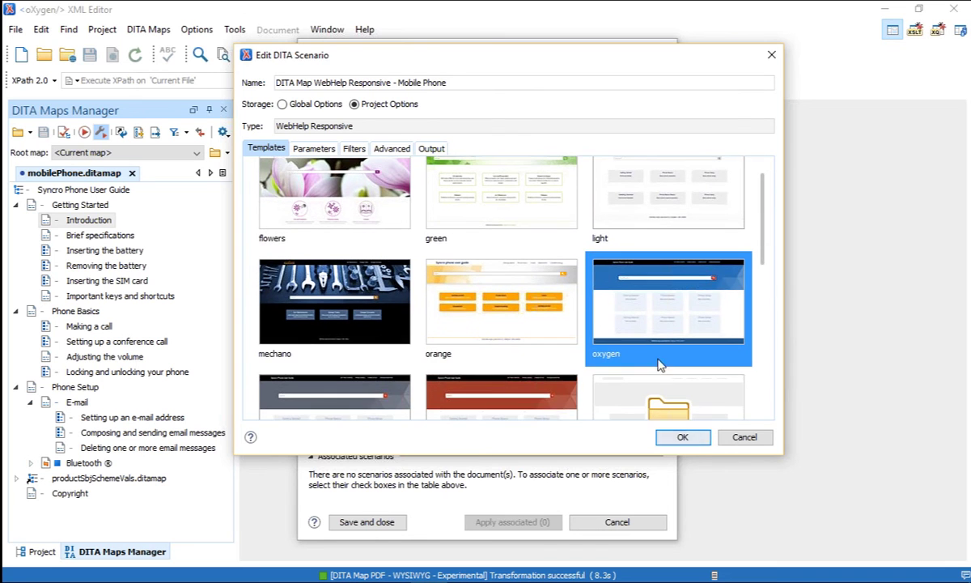
left_click(684, 438)
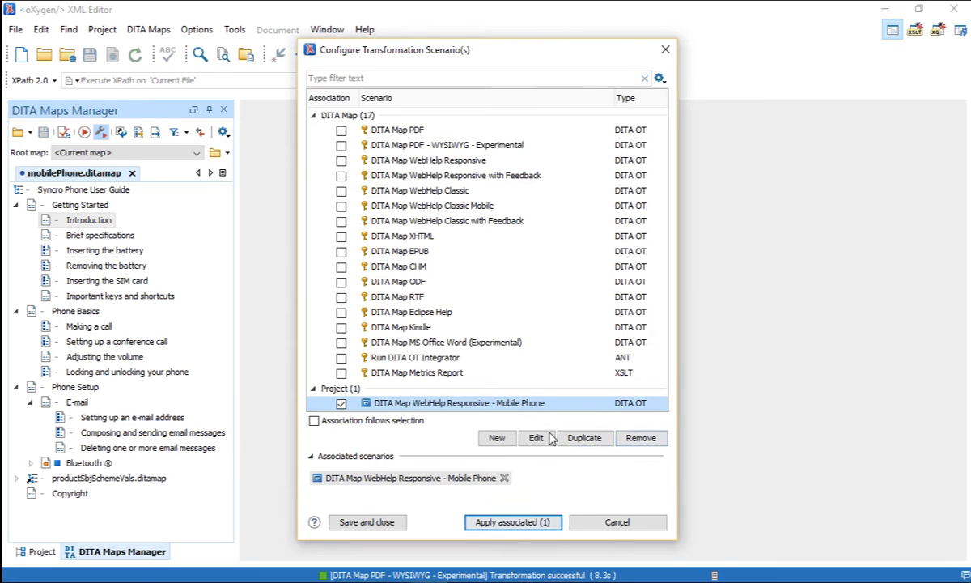
left_click(510, 523)
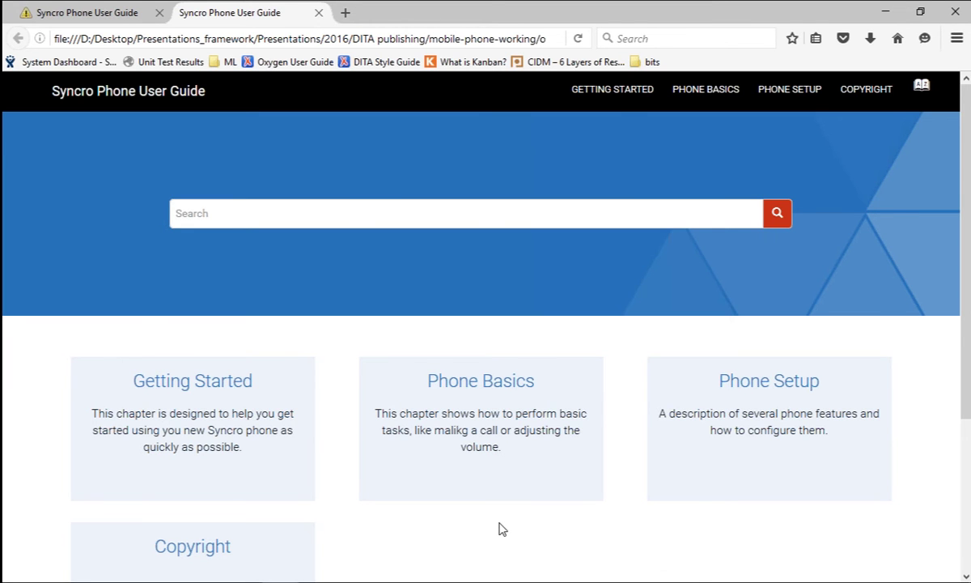
Return to the PDF presentation and advance to the WebHelp Responsive Customization slide
key("alt+Tab")
key("alt+Tab")
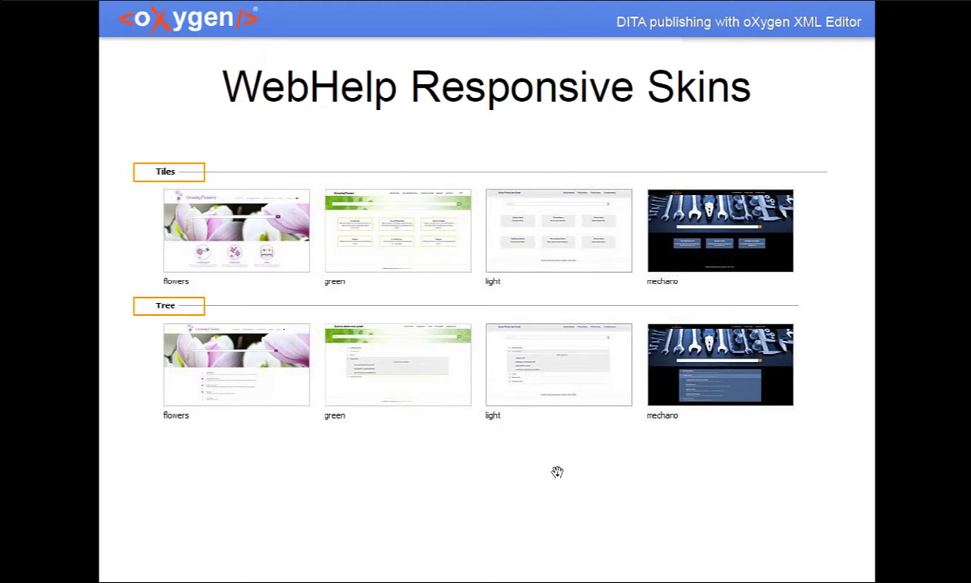
key("Right")
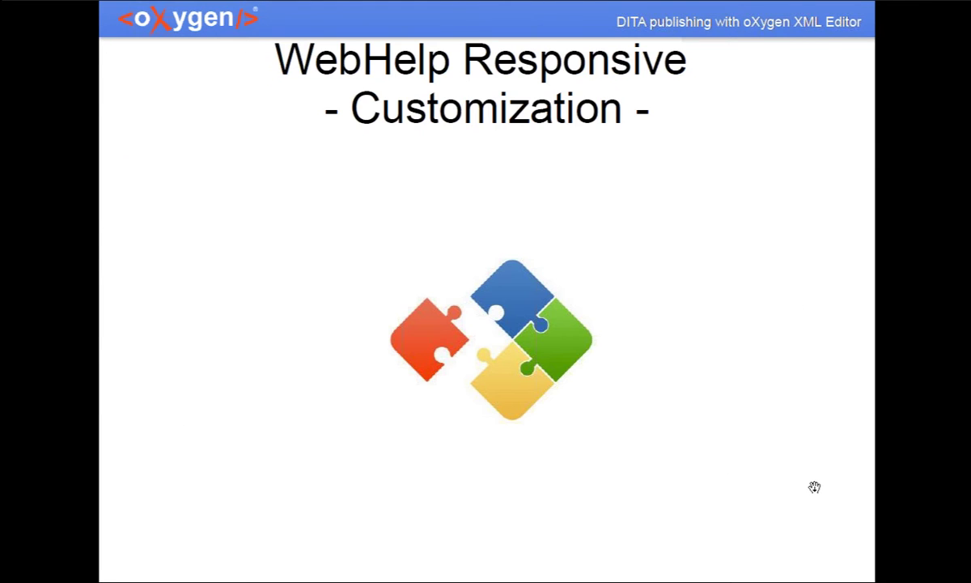
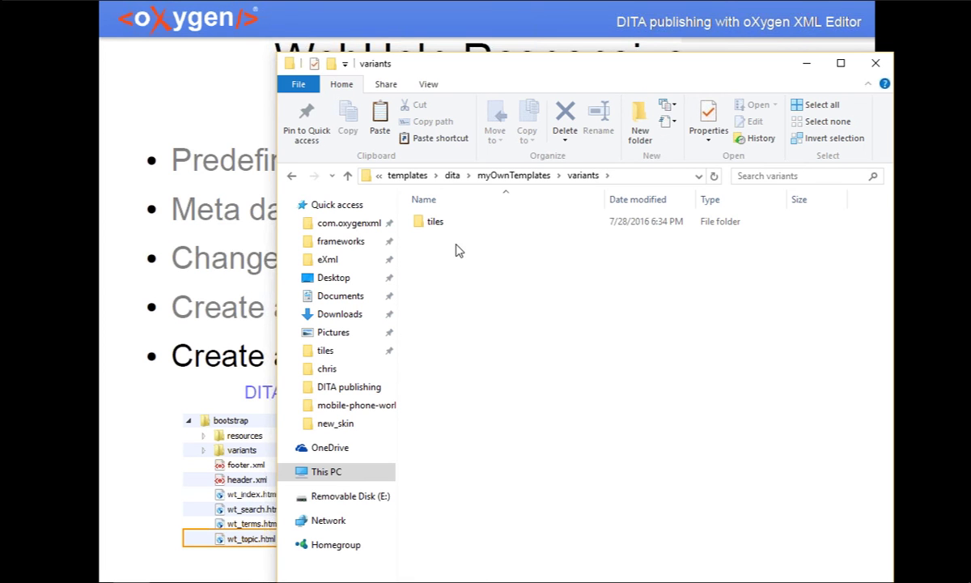
Delete the flowers, green, light, mechano, orange, oxygen, oxygen gray and oxygen red skin folders from the tiles variant in myOwnTemplates
double_click(441, 226)
left_click_drag(461, 270, 462, 225)
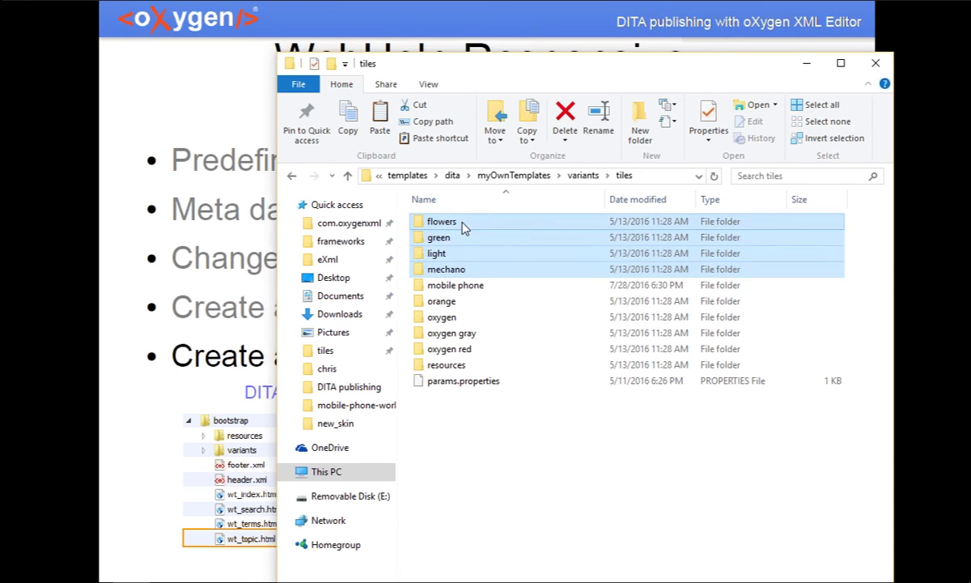
key("Delete")
left_click(429, 240)
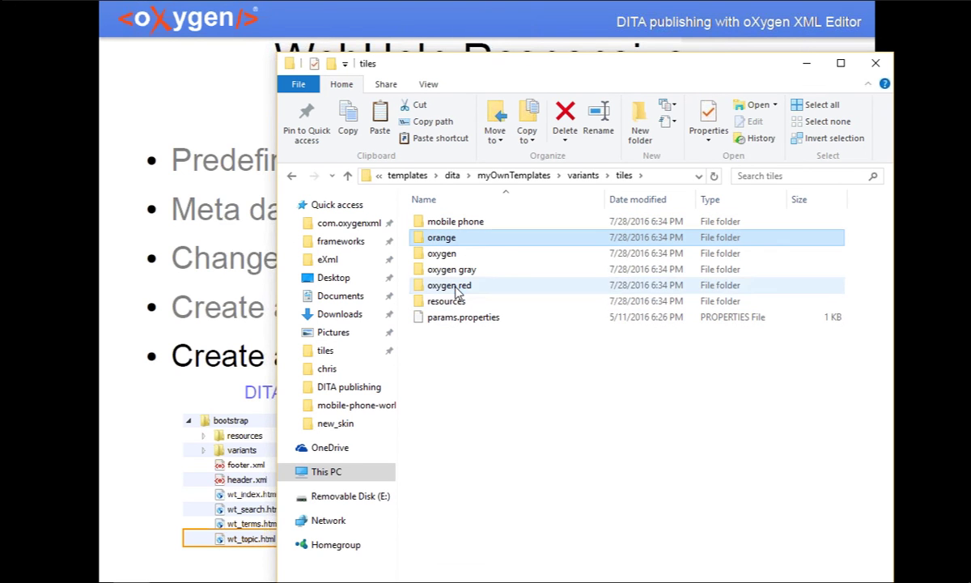
left_click(456, 290, "shift")
key("Delete")
key("Return")
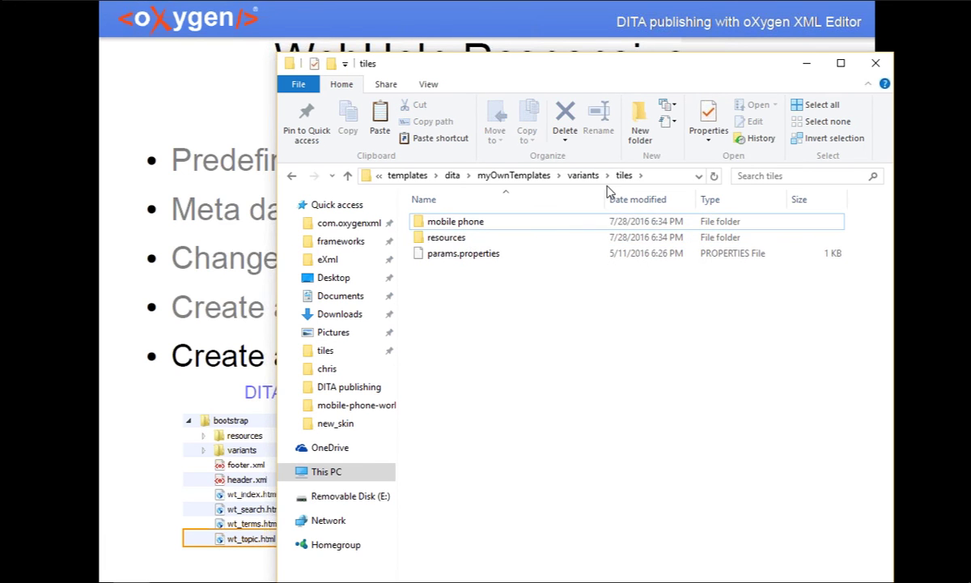
Rename the tiles folder inside variants as "tiles with letf side toc"
left_click(567, 175)
left_click(451, 224)
type("with letf side ")
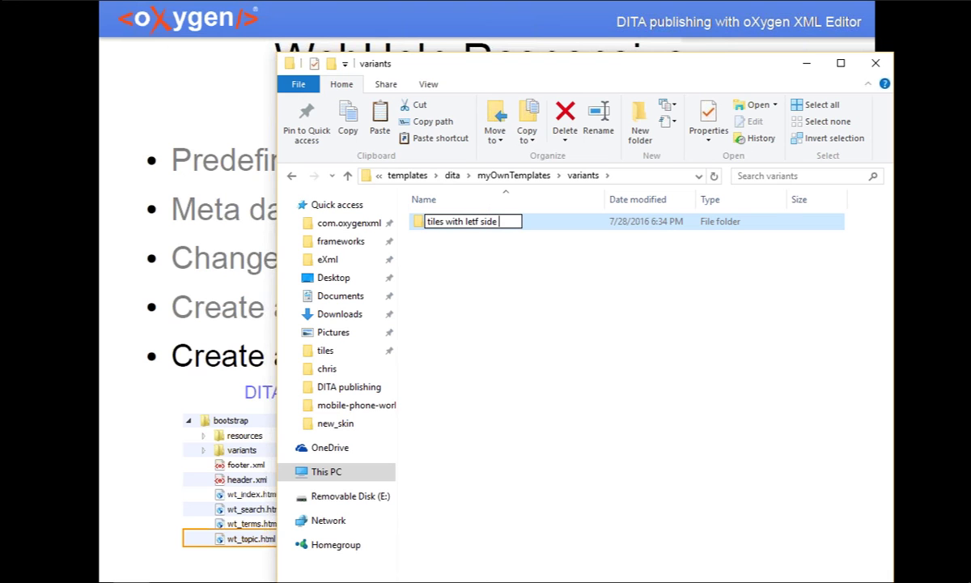
type("toc")
key("Return")
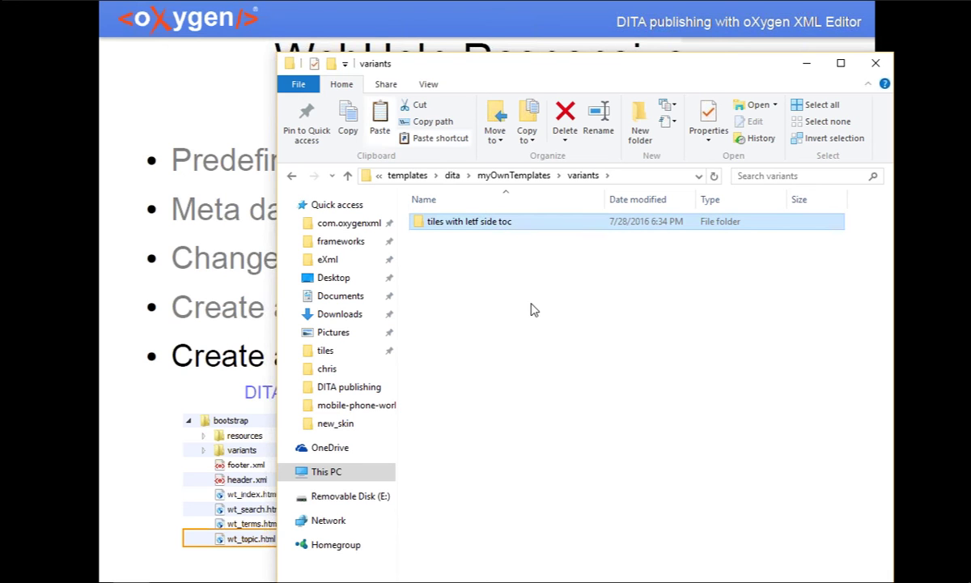
Check the renamed variant folder's contents and open wt_topic.html from myOwnTemplates in oXygen XML Editor
double_click(453, 225)
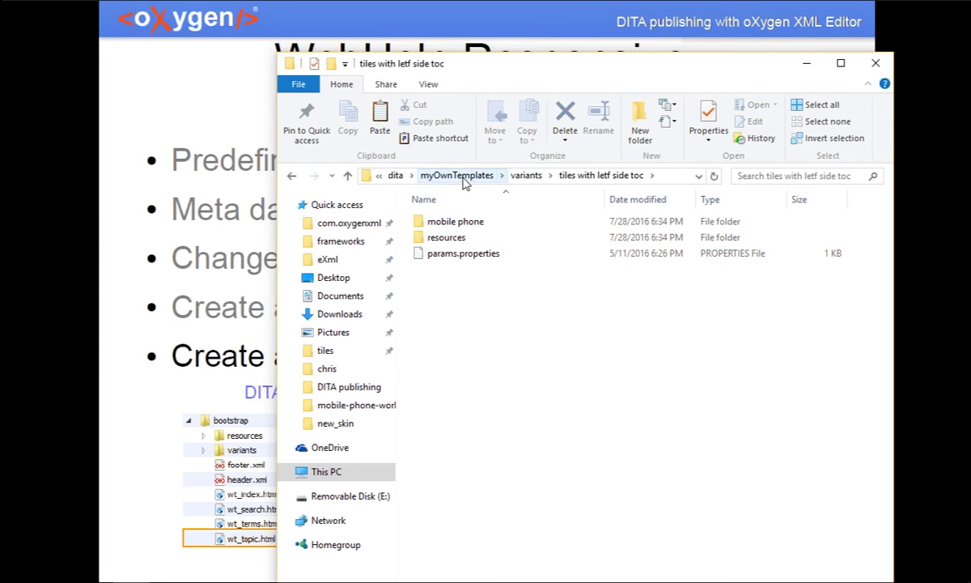
left_click(489, 176)
left_click(452, 335)
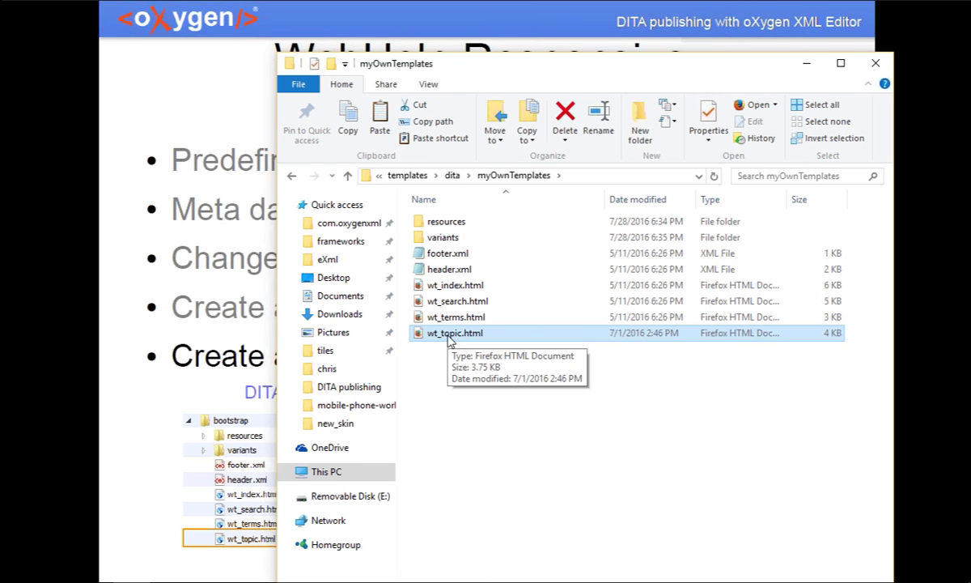
left_click_drag(453, 340, 479, 312)
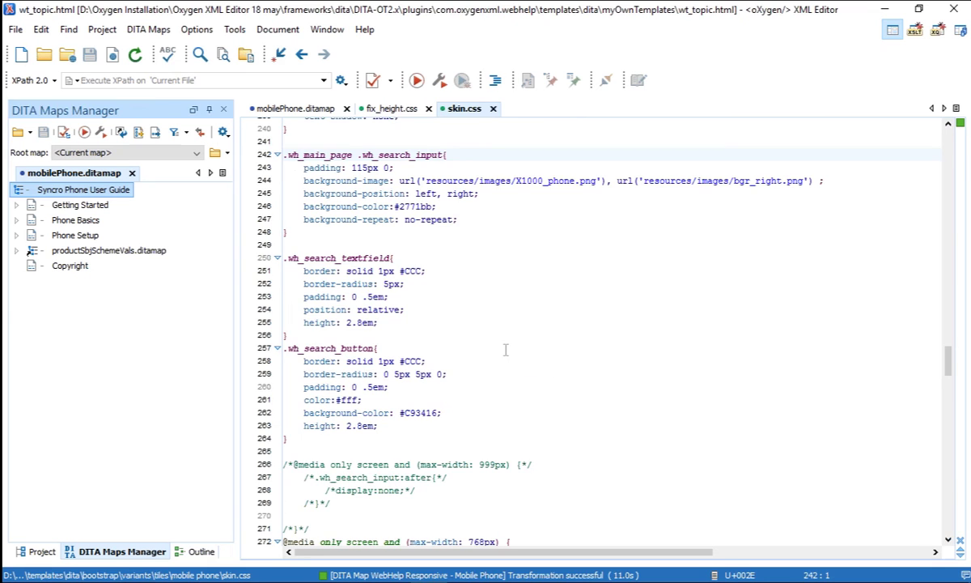
In wt_topic.html, move the wh_side_toc nav element above the webhelp_topic_content element inside the content area div and save the file
scroll(510, 317, "down", 8)
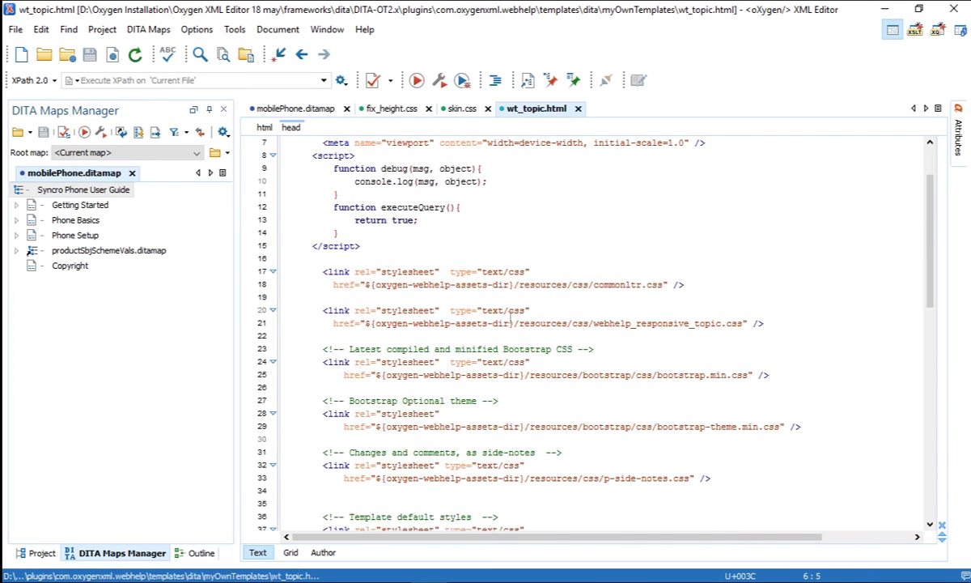
scroll(510, 316, "down", 10)
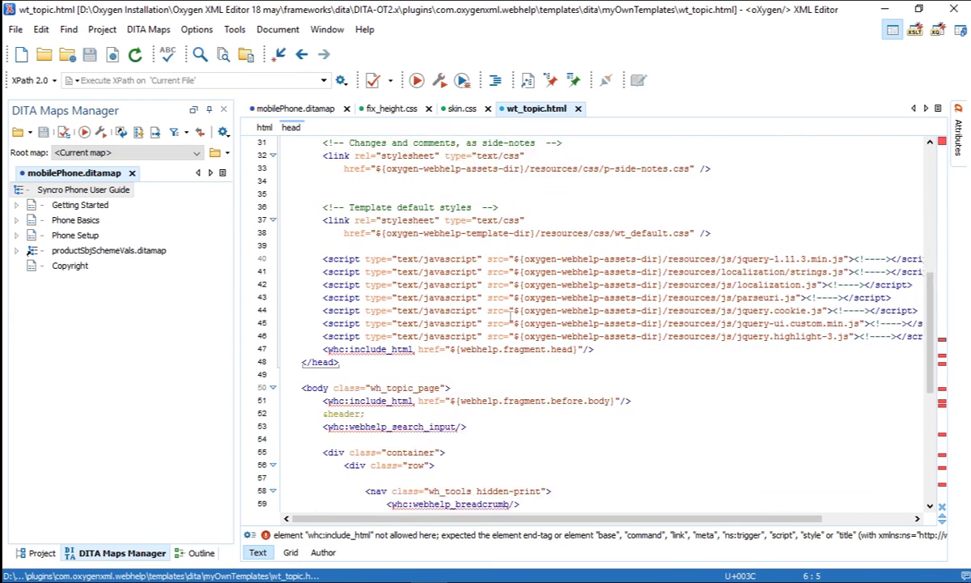
scroll(509, 316, "down", 1)
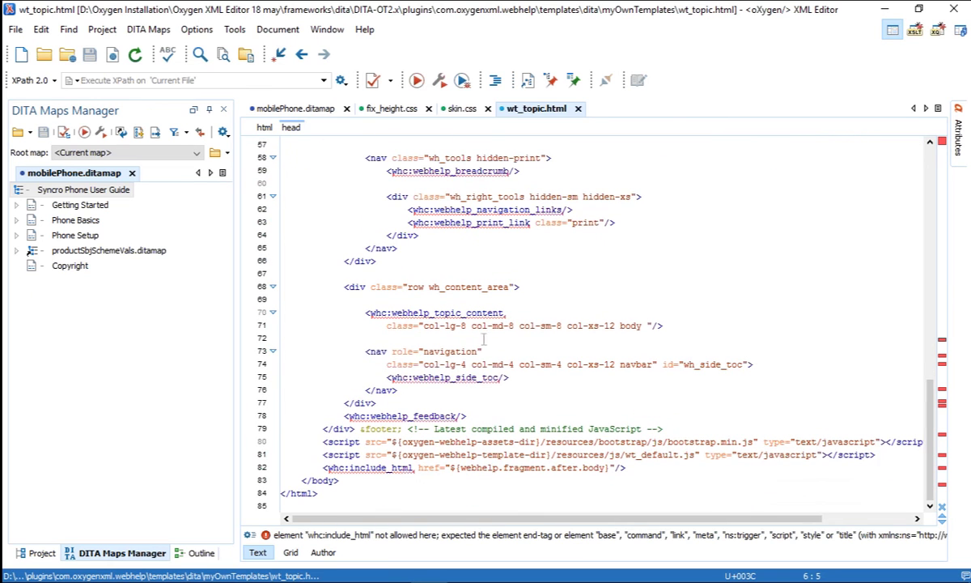
left_click(371, 353)
left_click(365, 351)
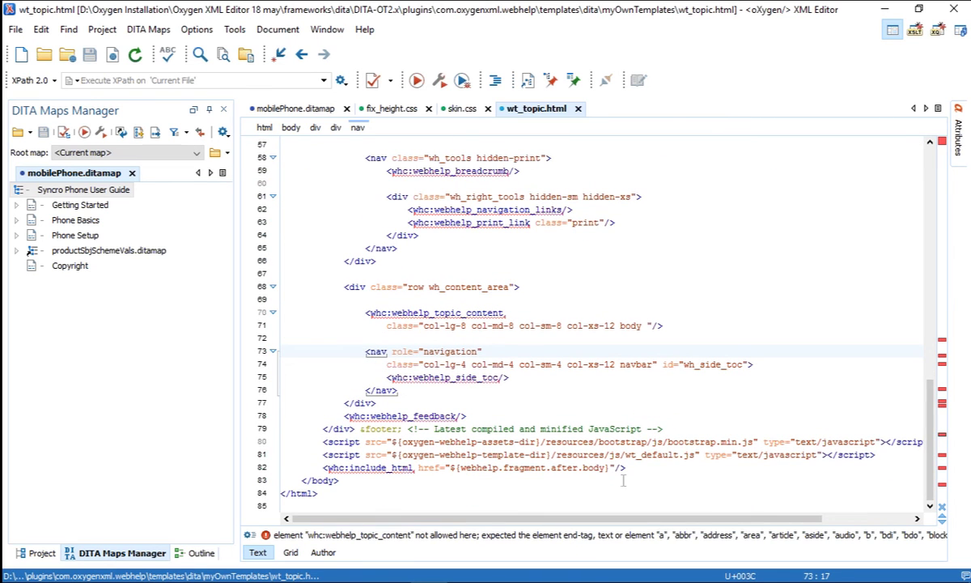
left_click(412, 391, "shift")
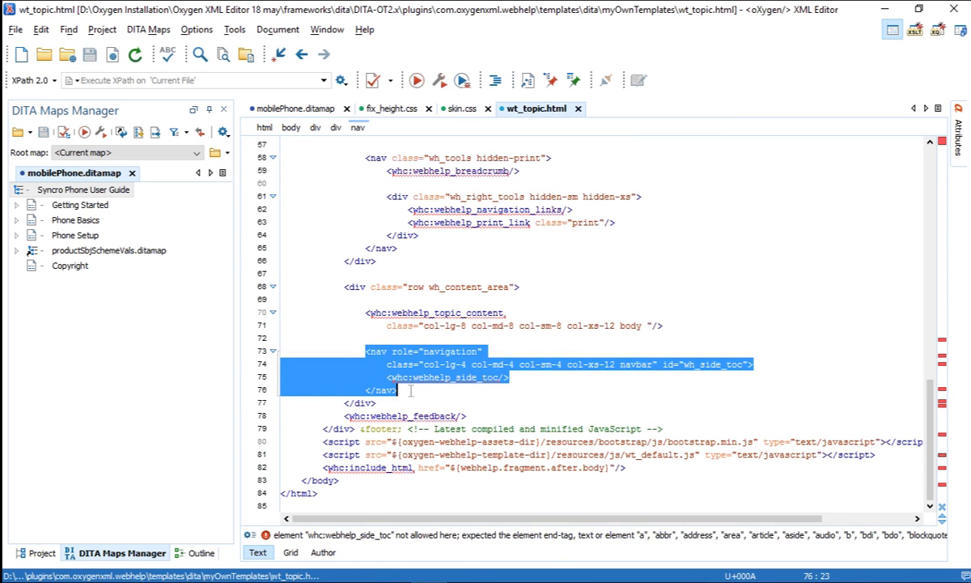
key("alt+Up")
key("alt+Up")
key("alt+Up")
key("alt+Up")
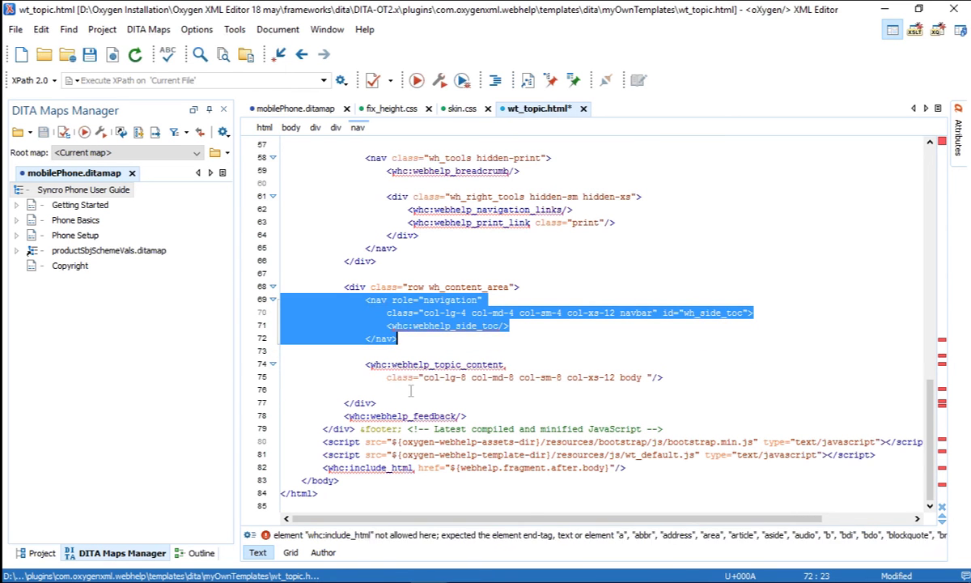
key("Left")
key("ctrl+s")
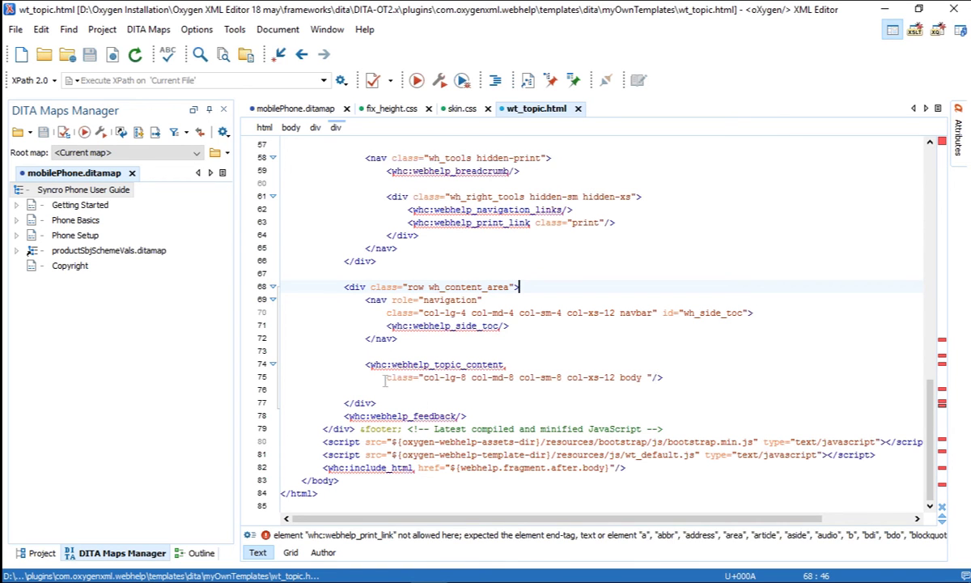
Edit the DITA Map WebHelp Responsive - Mobile Phone scenario to use the mobile phone skin under "Tiles with letf side toc"
left_click(113, 184)
left_click(102, 135)
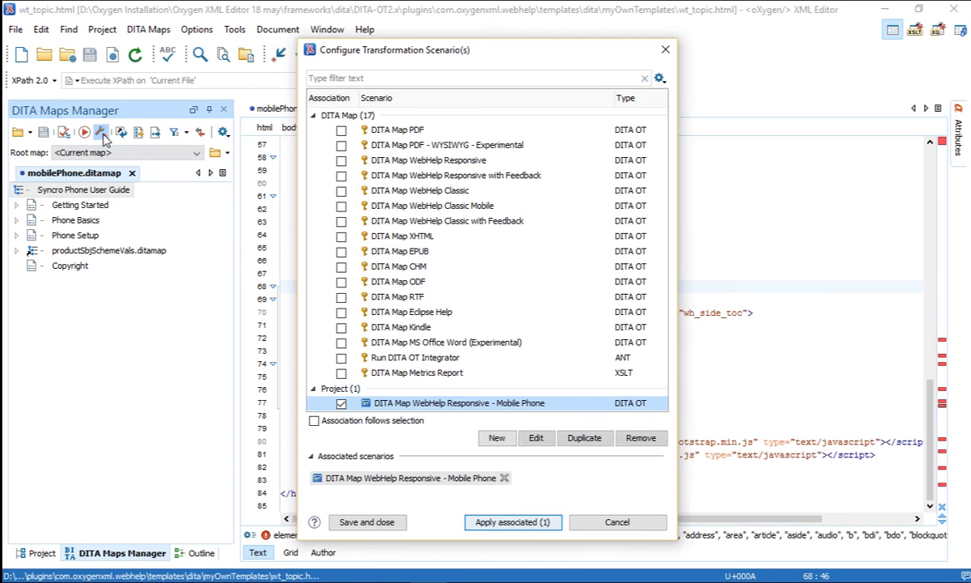
left_click(536, 437)
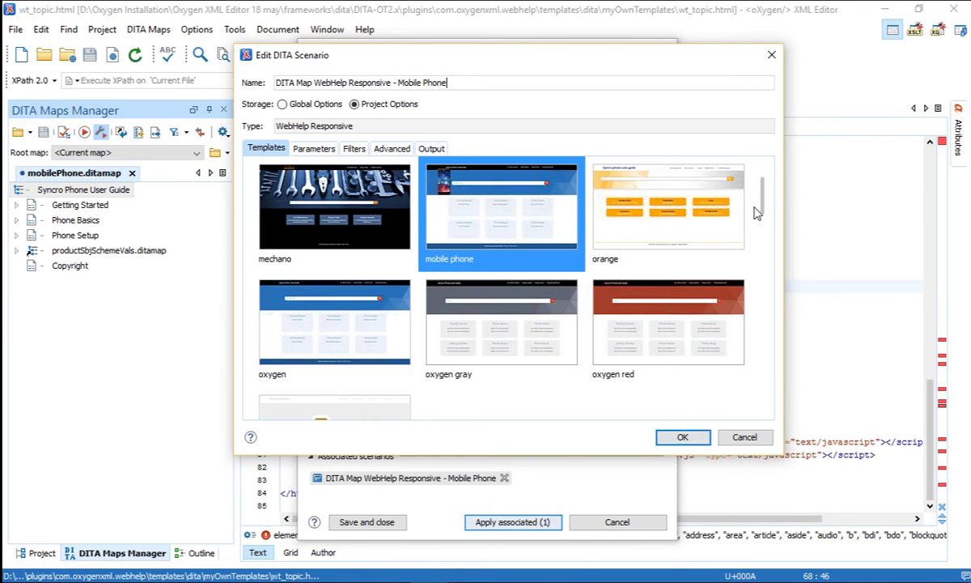
left_click_drag(763, 211, 771, 419)
left_click(311, 339)
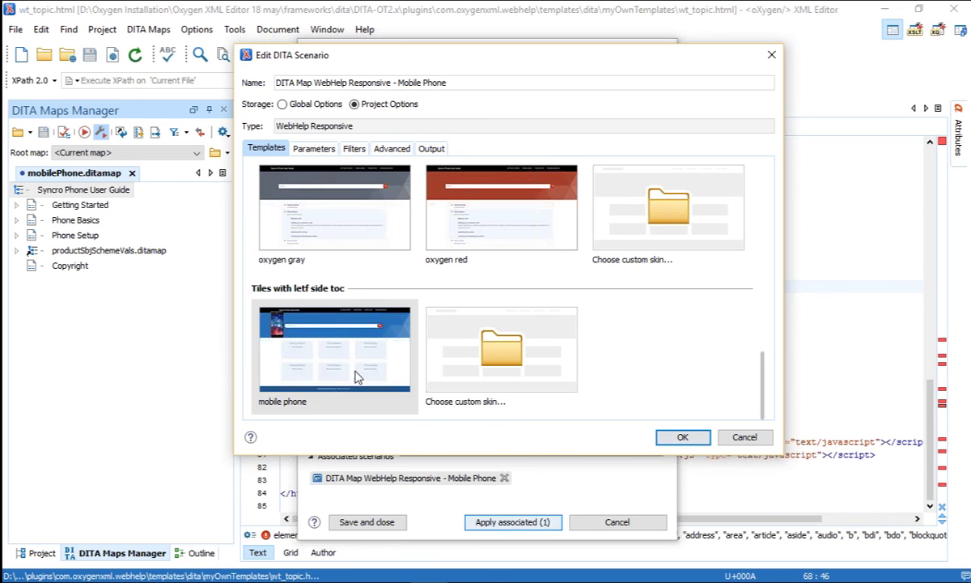
left_click(332, 353)
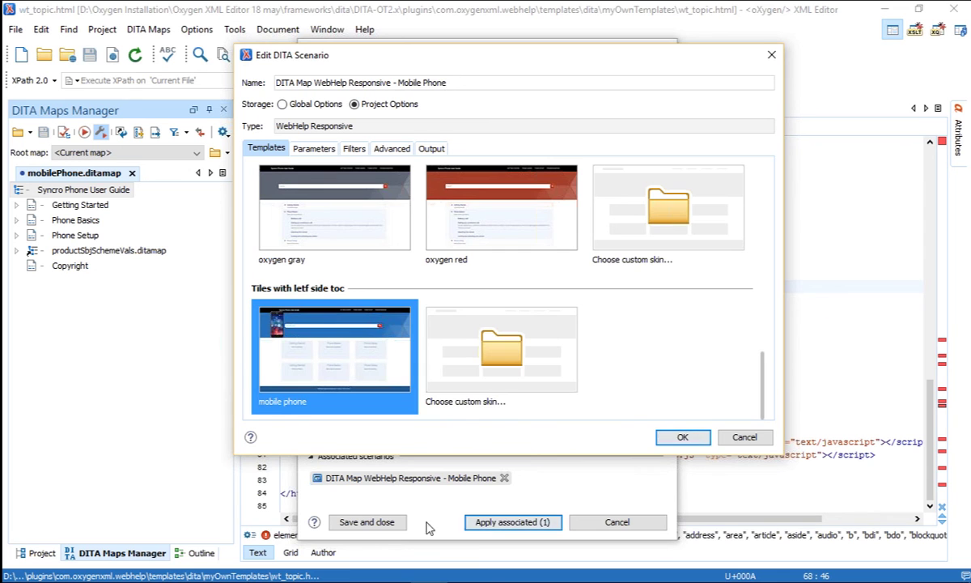
left_click(680, 438)
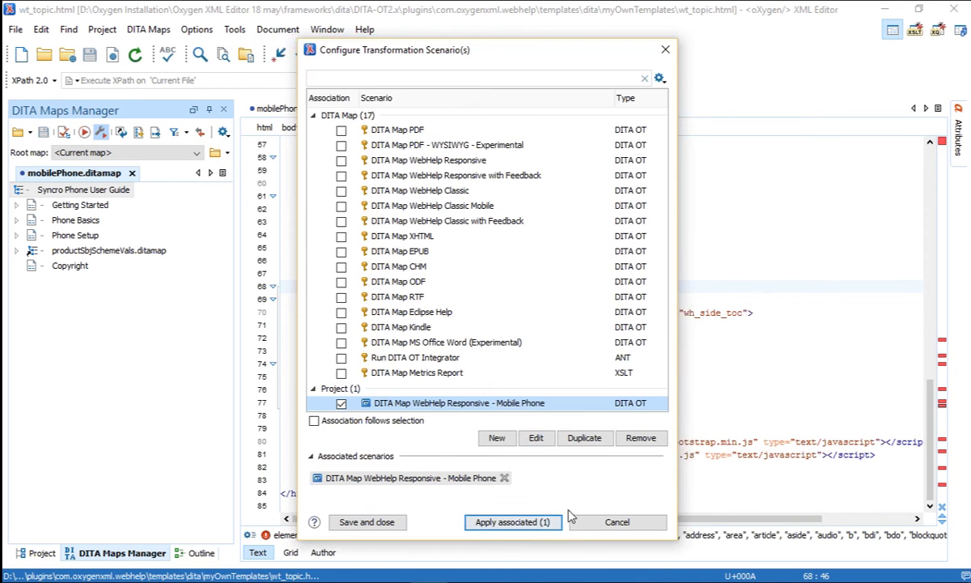
Run the associated transformation on the phone guide map and open the Phone Basics topic in the published output
left_click(512, 522)
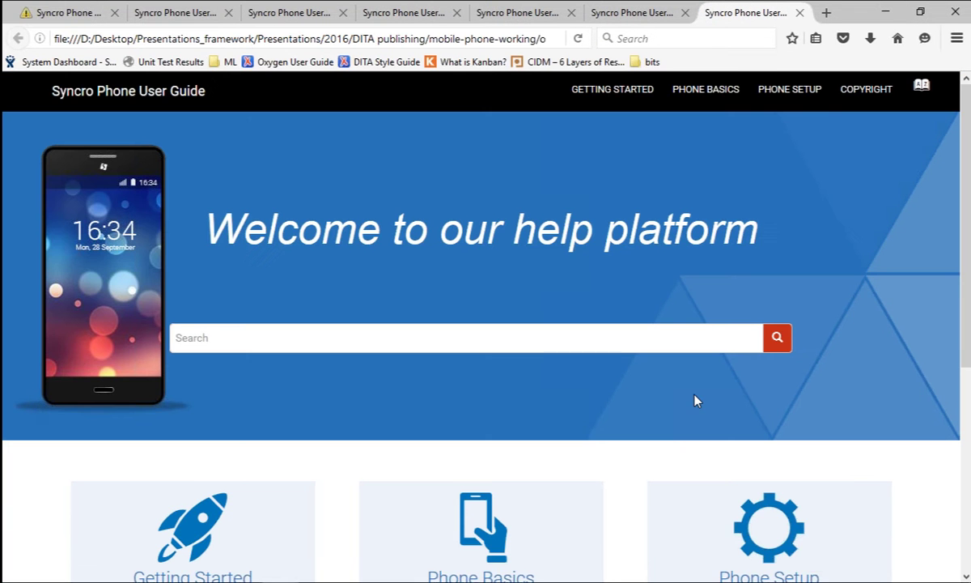
scroll(694, 401, "down", 3)
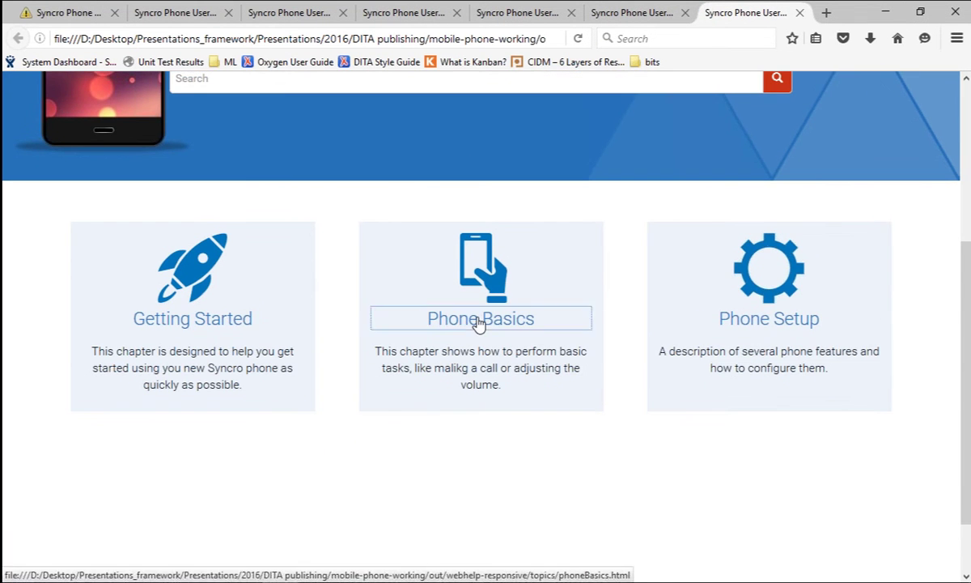
left_click(479, 322)
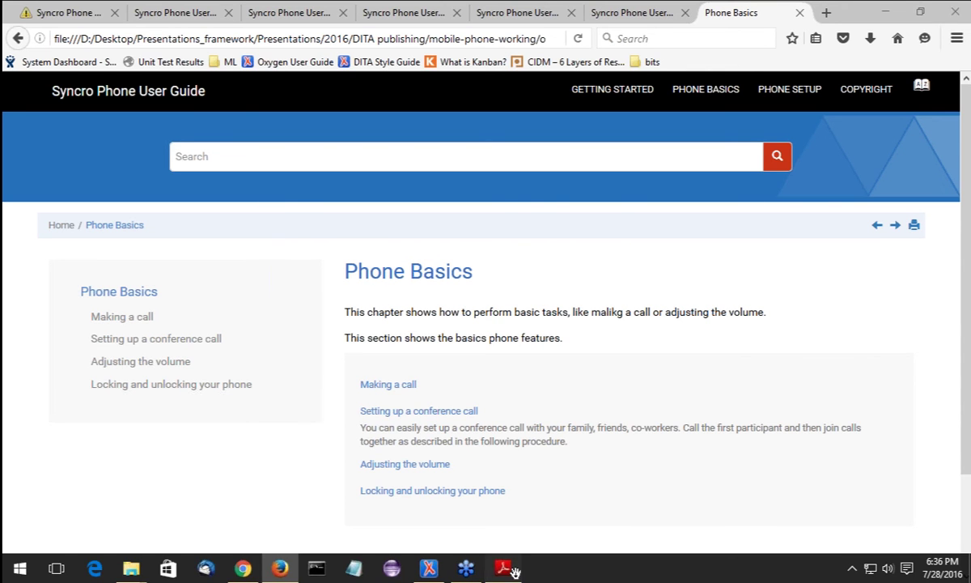
Return to the PDF presentation and advance to the WebHelp Classic slide on predefined skins and the skin builder
left_click(508, 540)
left_click(599, 478)
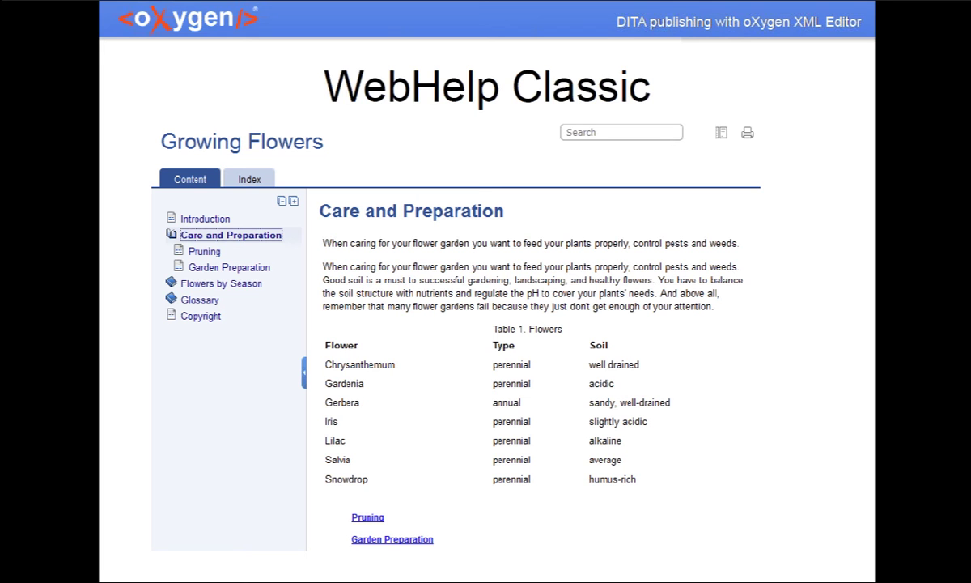
left_click(797, 402)
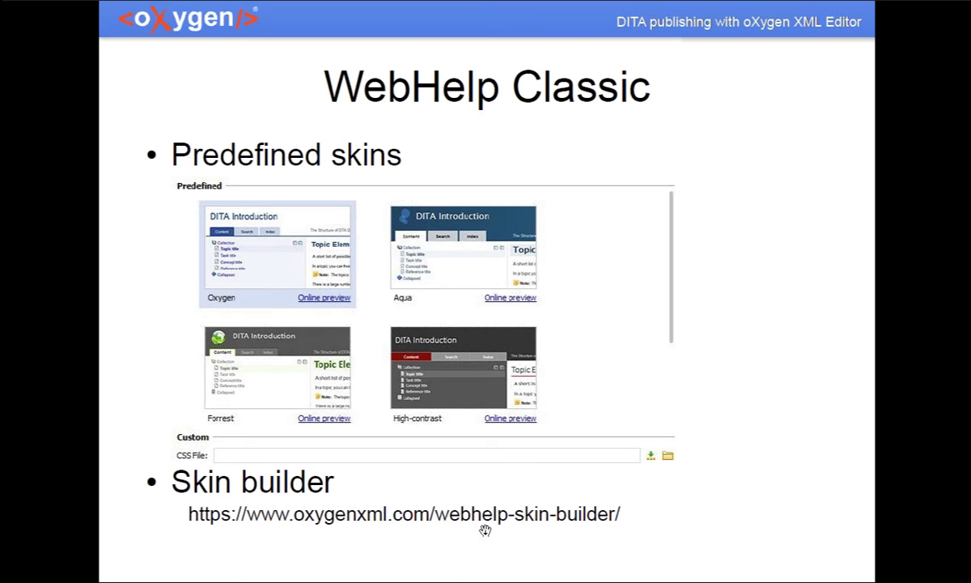
In oXygen XML Editor, unassociate the responsive scenario and duplicate DITA Map WebHelp Classic as "DITA Map WebHelp Classic - Mobile Phone"
key("alt+Tab")
key("alt+Tab")
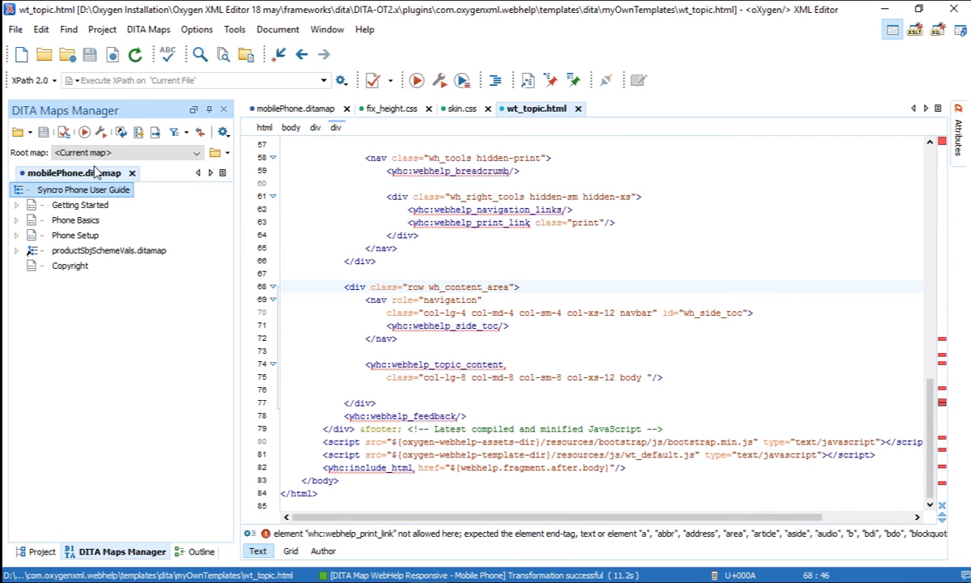
left_click(100, 132)
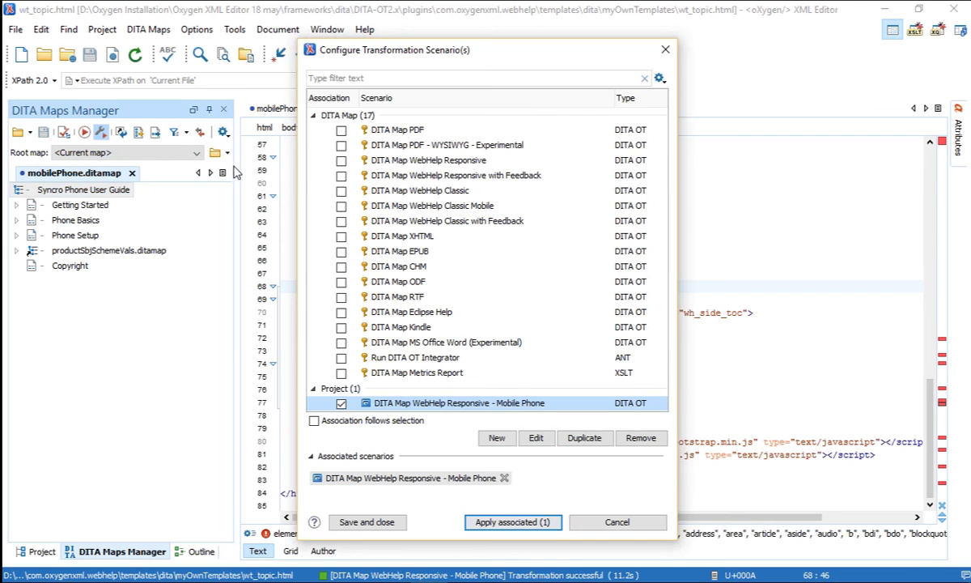
left_click(341, 402)
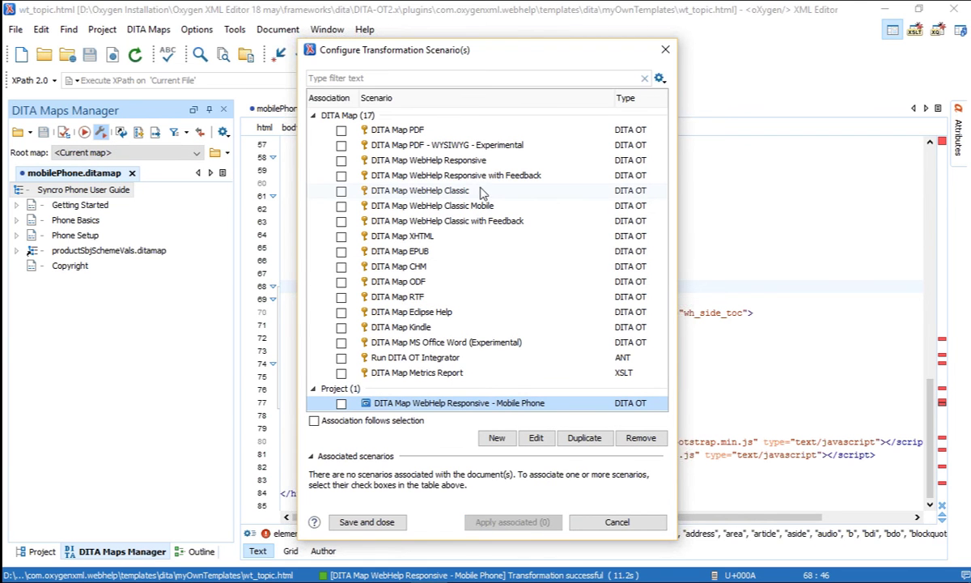
left_click(429, 190)
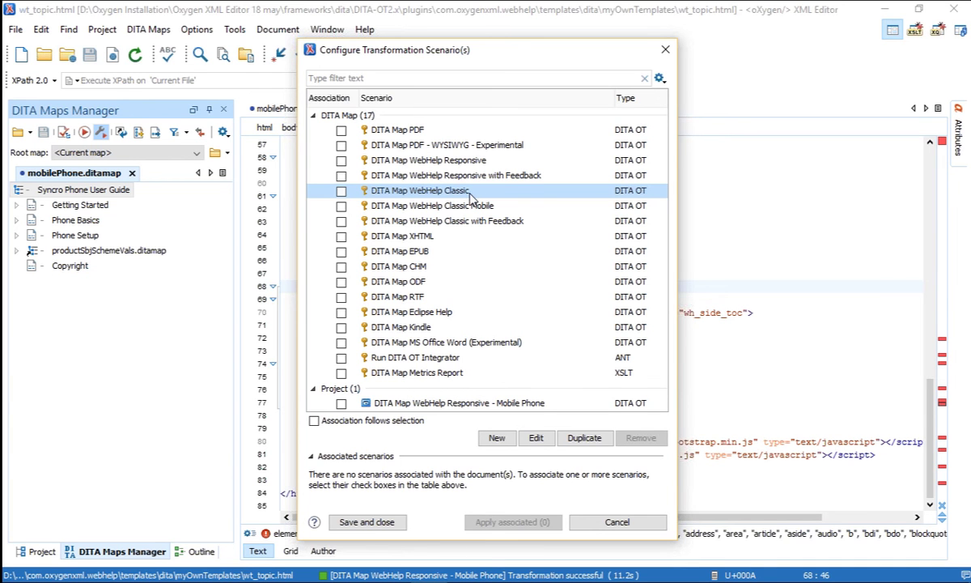
left_click(572, 437)
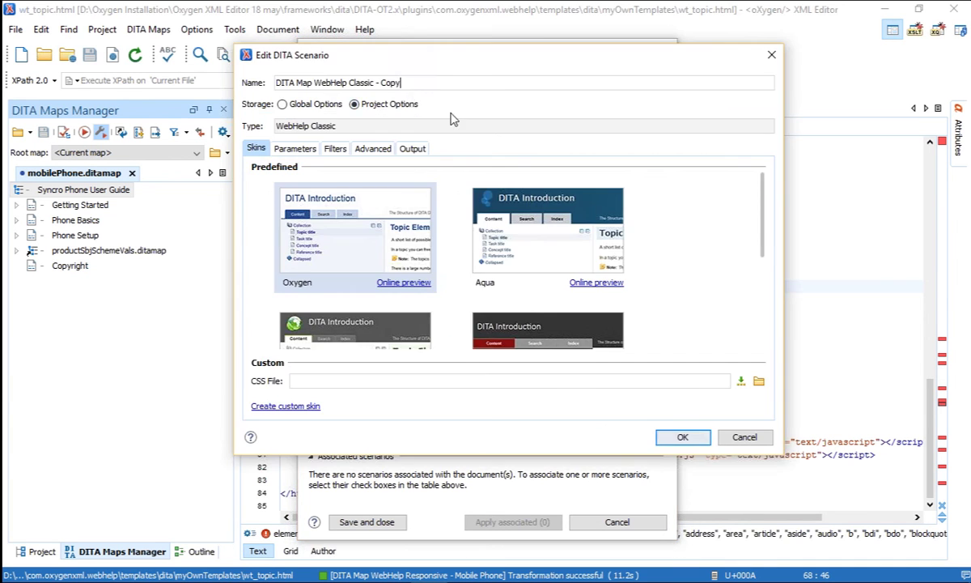
double_click(397, 83)
type("Mobile Phone")
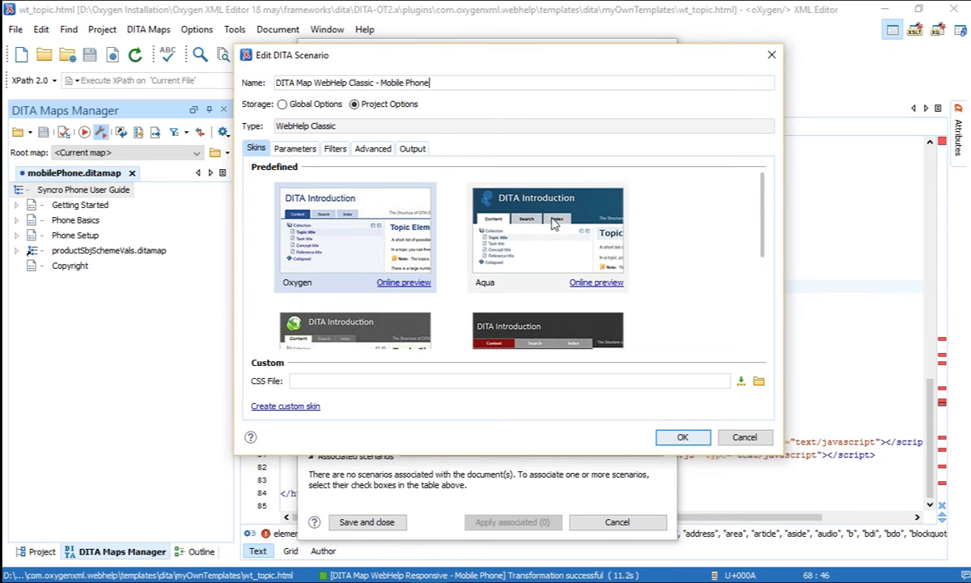
Choose the High-contrast predefined skin for the WebHelp Classic scenario and open its online preview
left_click_drag(763, 233, 764, 276)
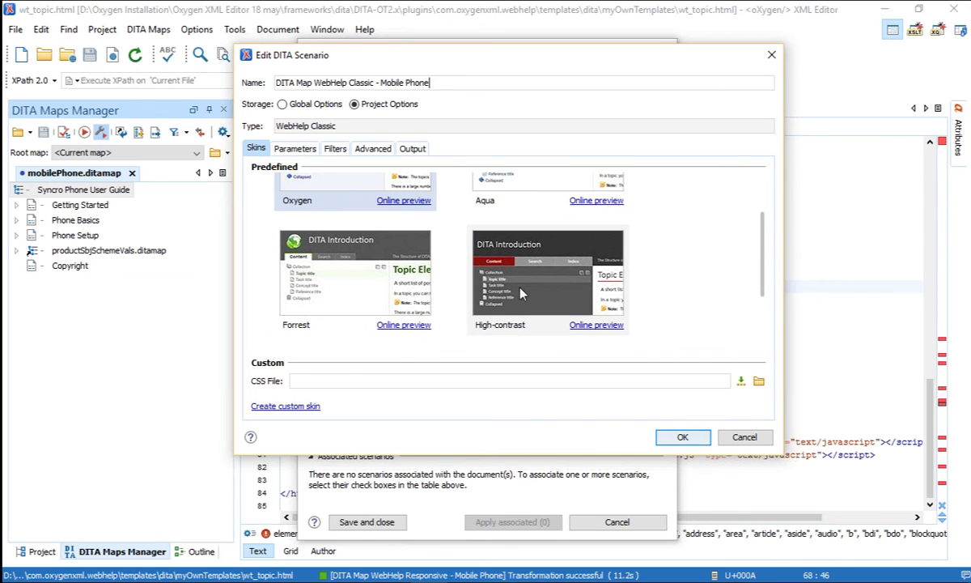
left_click(543, 290)
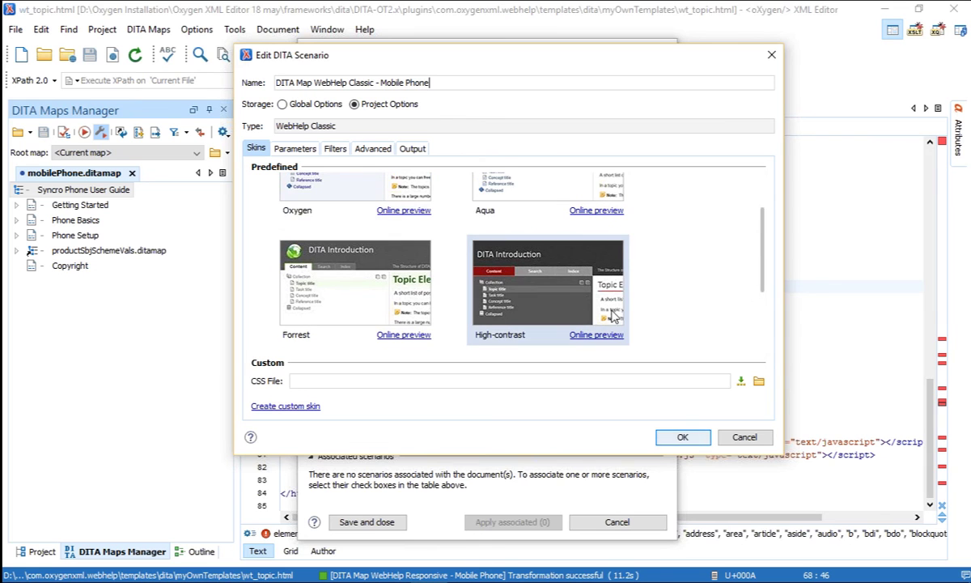
left_click_drag(763, 278, 763, 283)
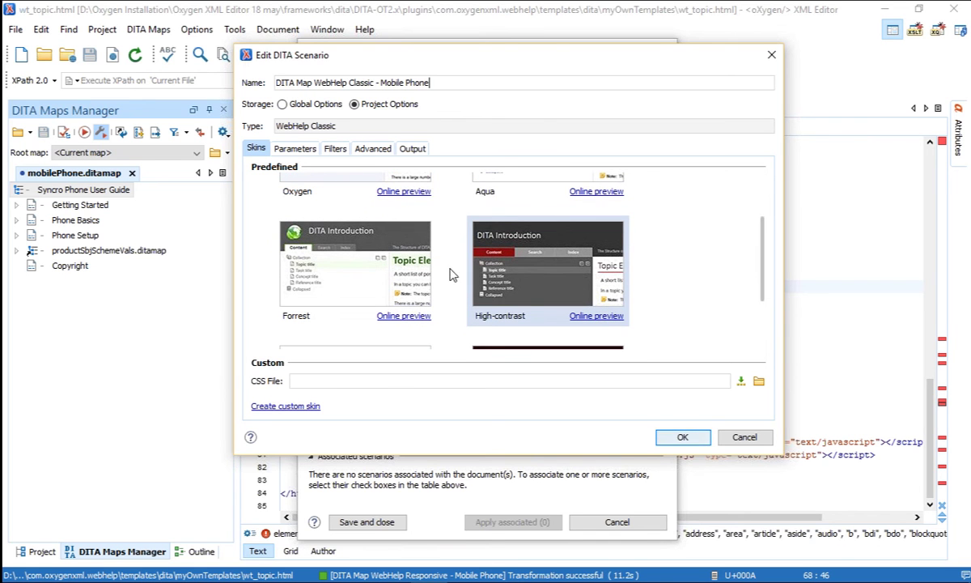
left_click(596, 317)
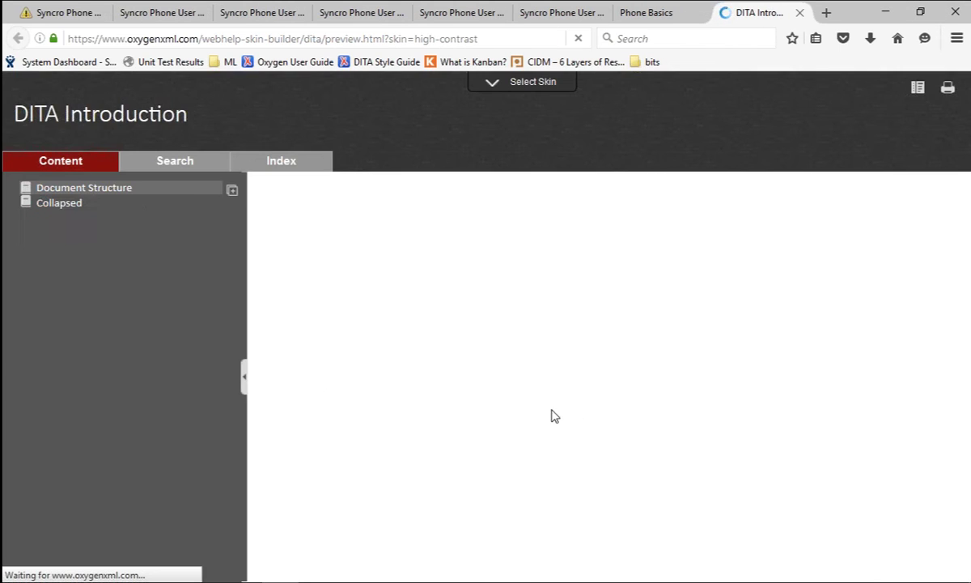
Expand Document Structure in the skin preview and view the Topic Elements, Task Elements and Concept Elements topics
left_click(23, 191)
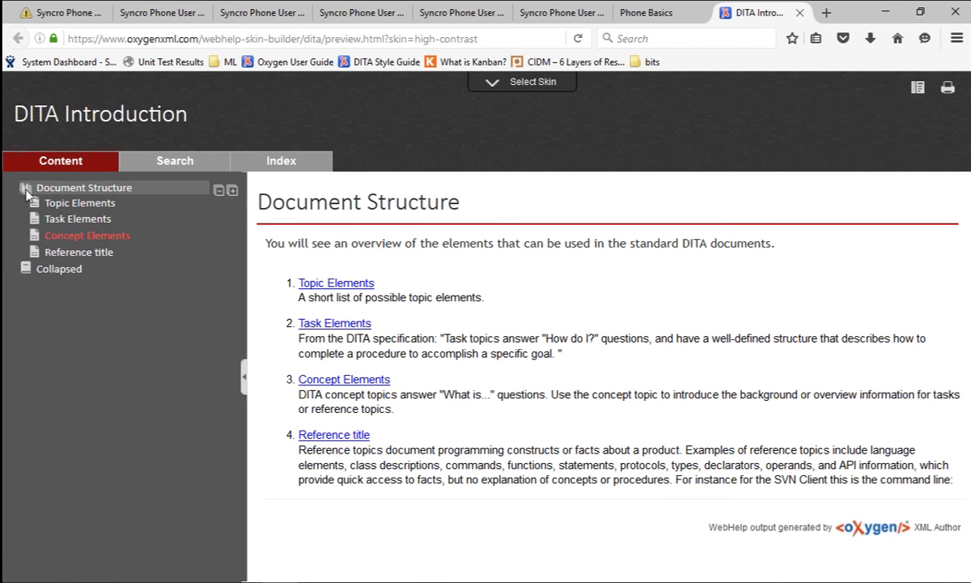
left_click(90, 204)
left_click(102, 219)
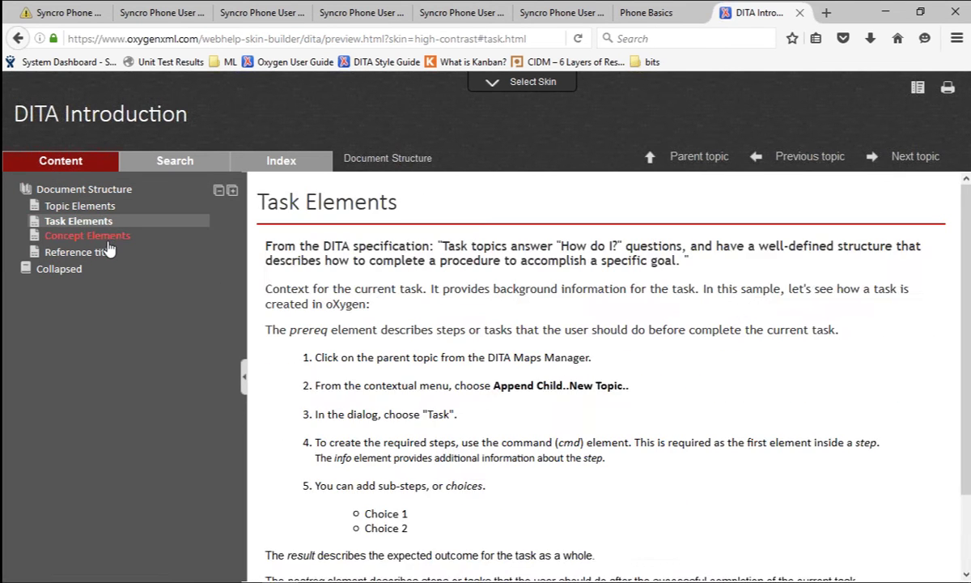
left_click(108, 243)
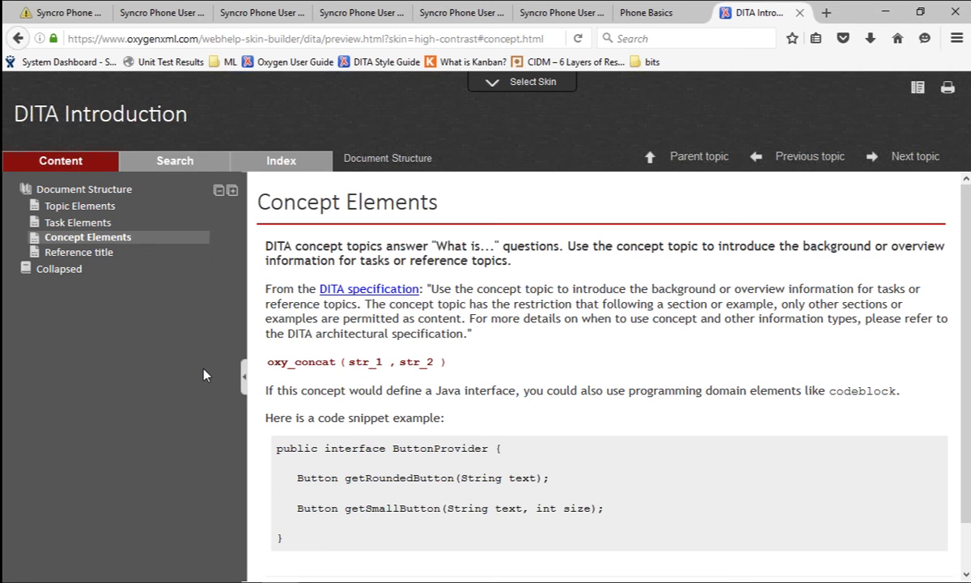
Open the High-Contrast skin for customization in the WebHelp Skin Builder and expand the Header settings
left_click(493, 81)
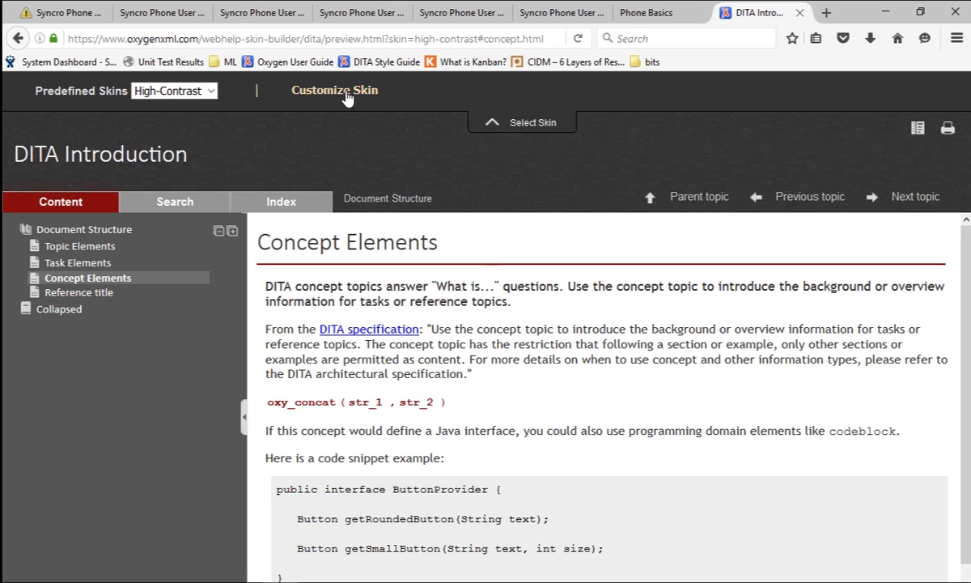
left_click(346, 94)
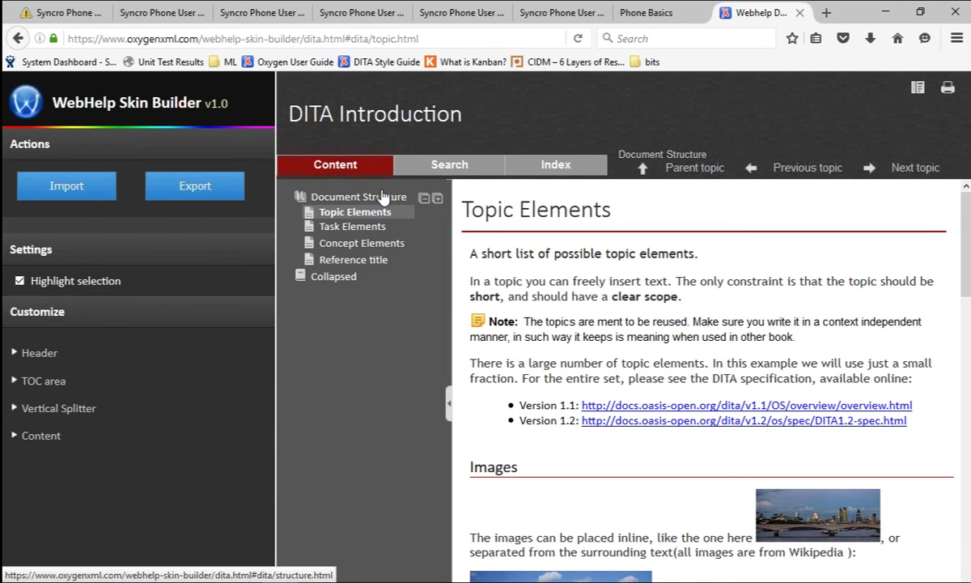
left_click_drag(52, 102, 201, 104)
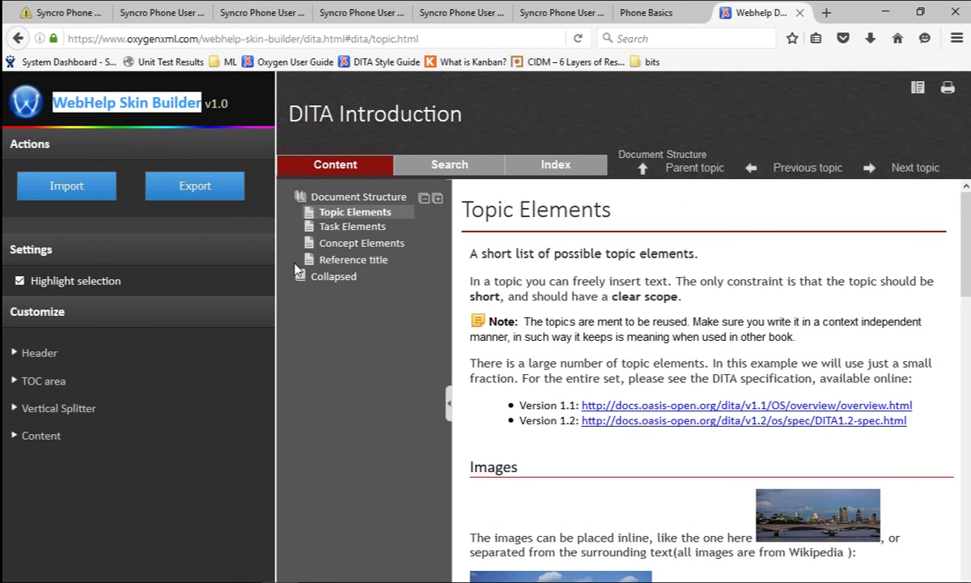
left_click(13, 353)
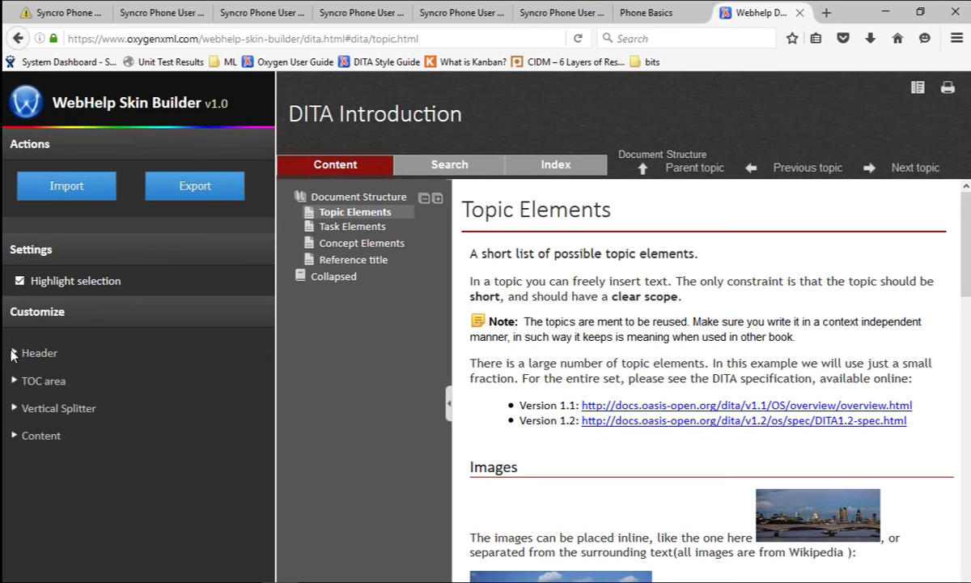
left_click(15, 353)
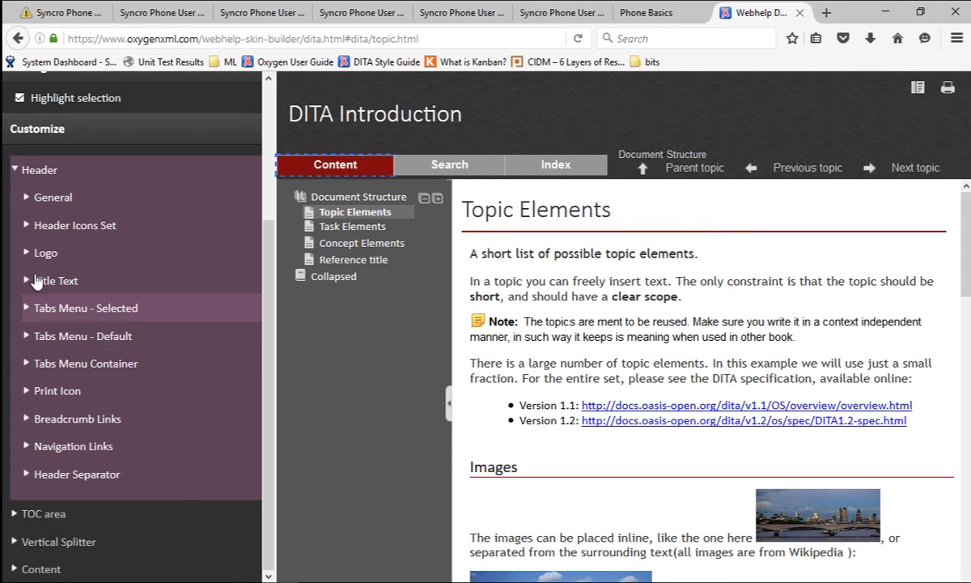
Set the general header background of the High-contrast skin to the muted red rgb(171, 81, 81)
left_click(29, 200)
left_click(177, 230)
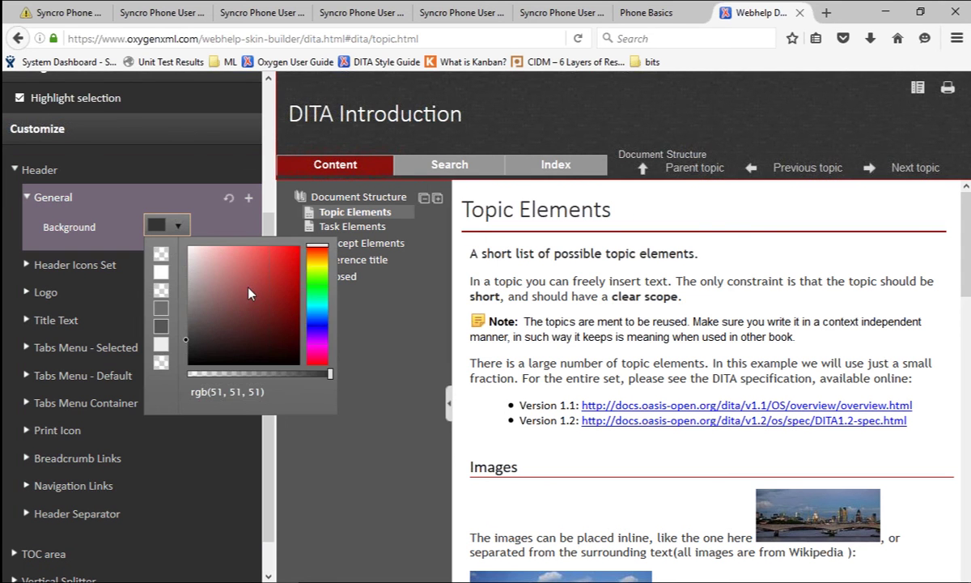
left_click(246, 284)
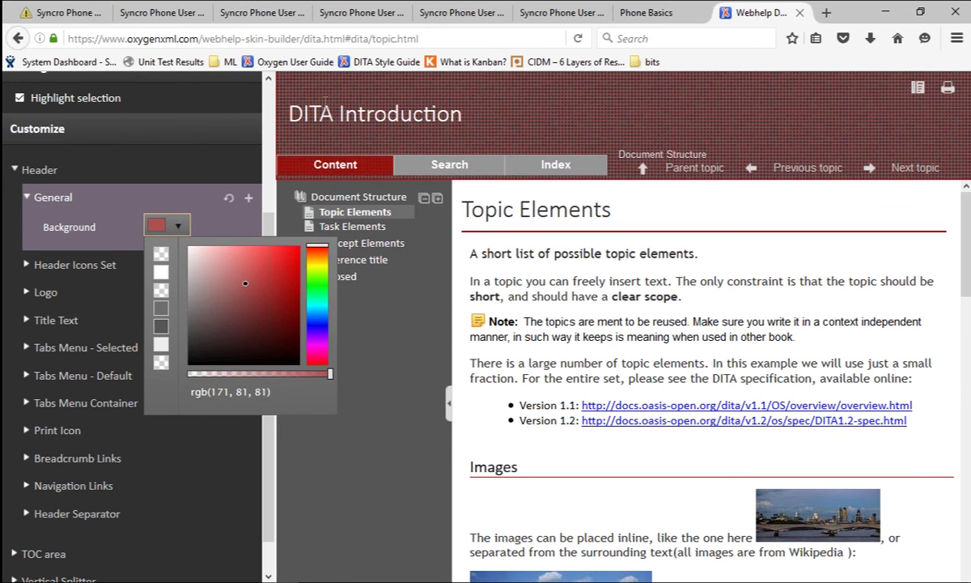
left_click(275, 91)
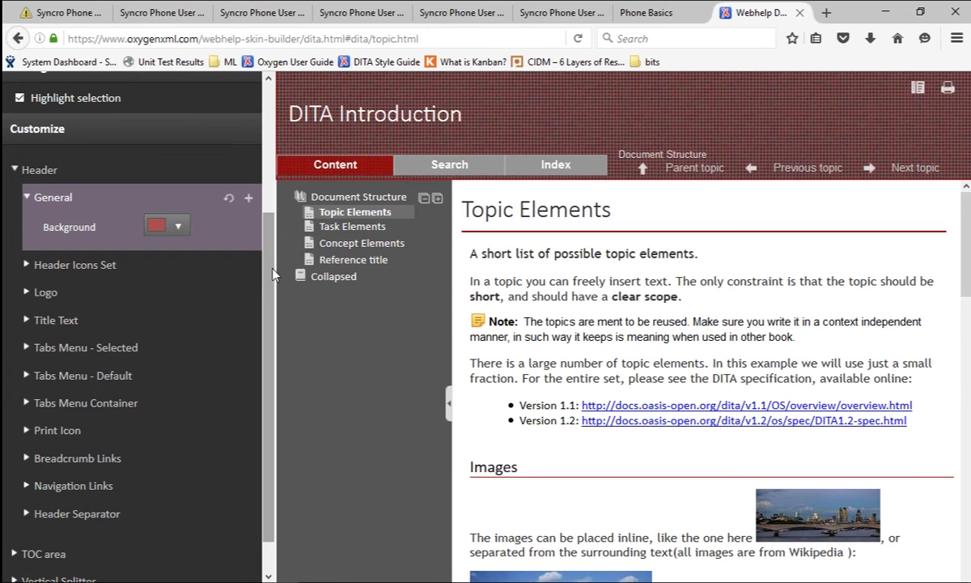
Export the customized skin from the WebHelp Skin Builder and save it as skin.css
scroll(256, 259, "up", 3)
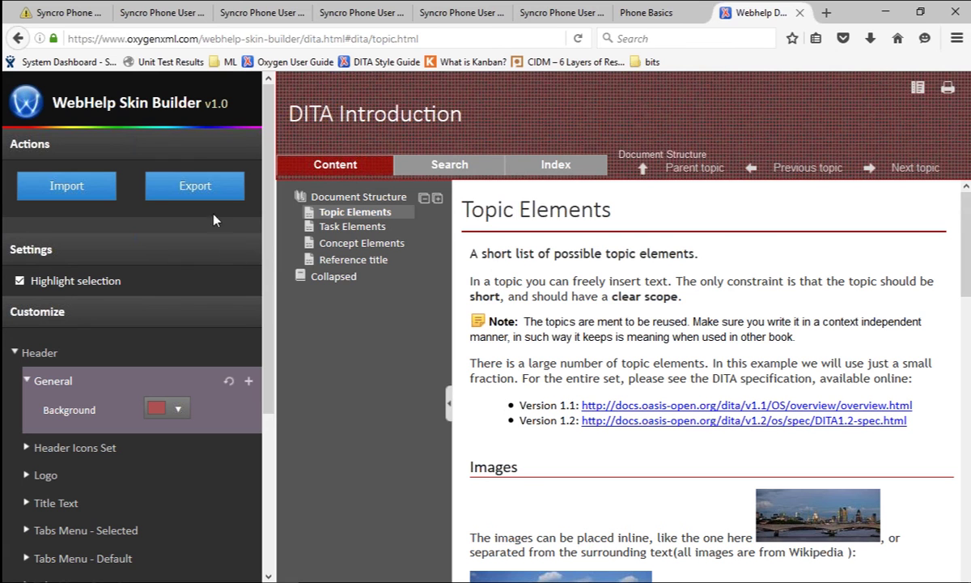
left_click(196, 190)
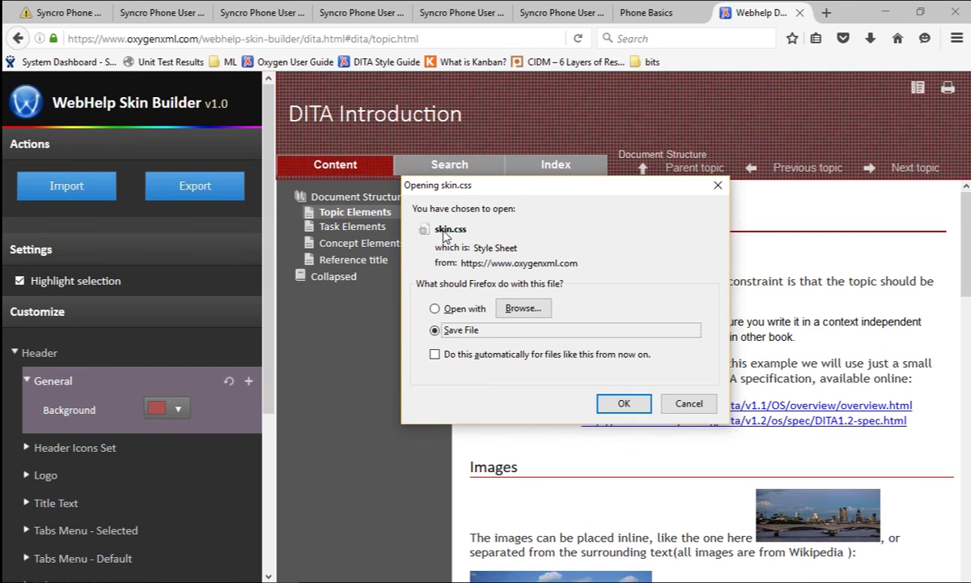
left_click(623, 405)
In File Explorer, copy skin.css from the Downloads folder into the DITA publishing folder
mouse_move(168, 570)
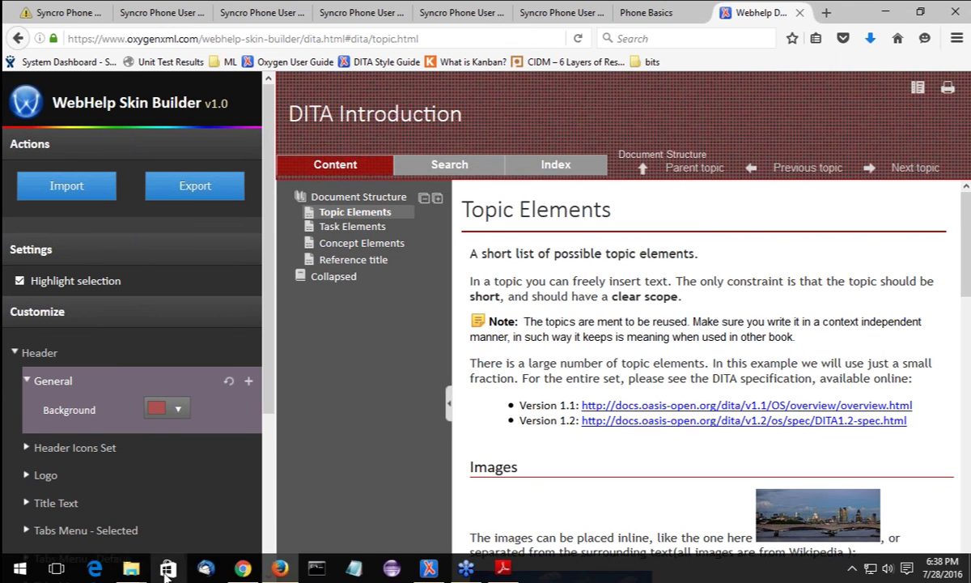
right_click(130, 569)
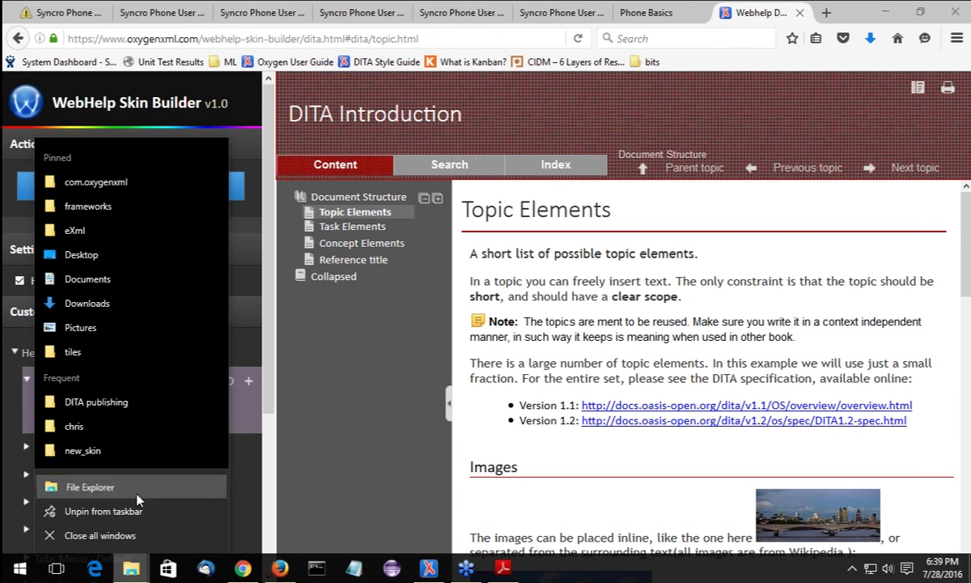
left_click(137, 494)
left_click(371, 267)
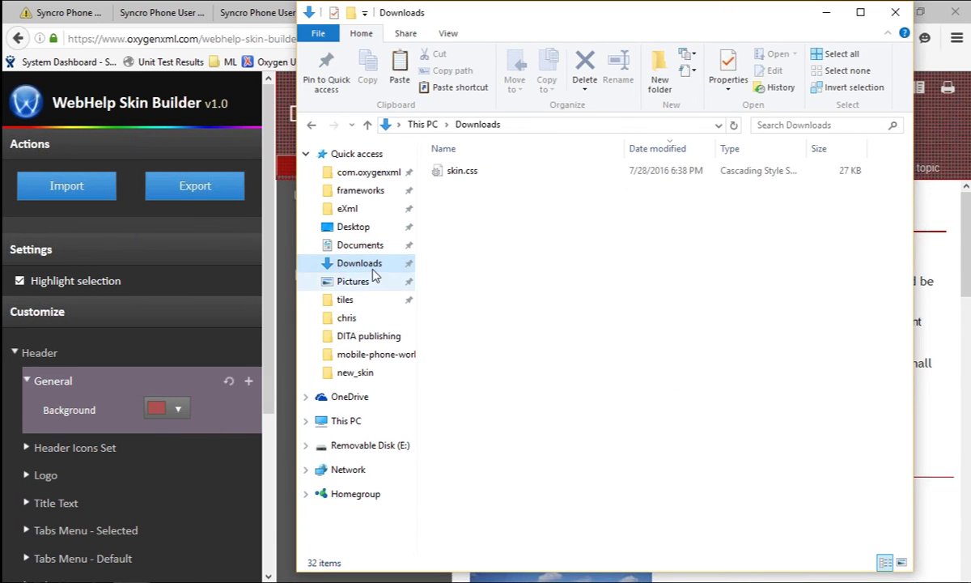
left_click(486, 174)
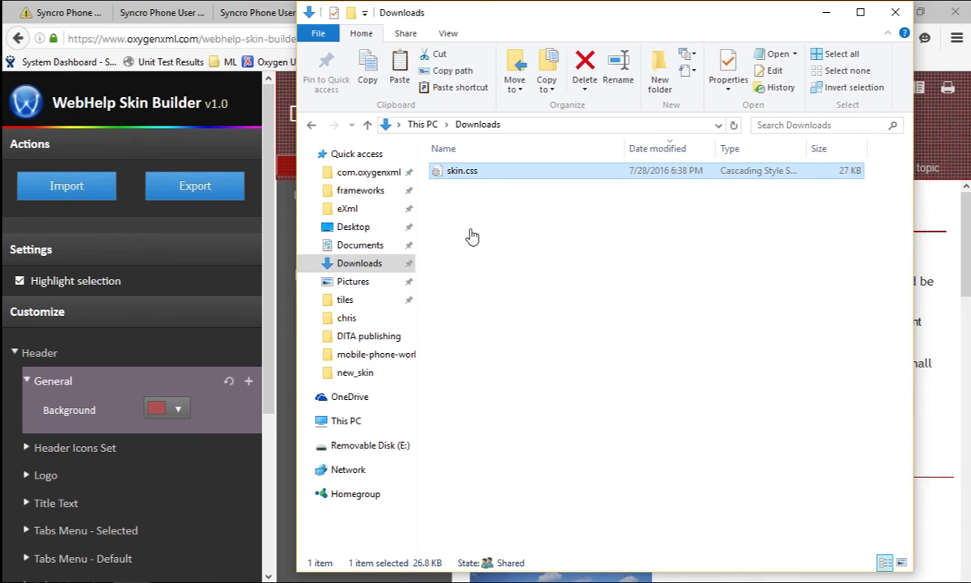
left_click(132, 569)
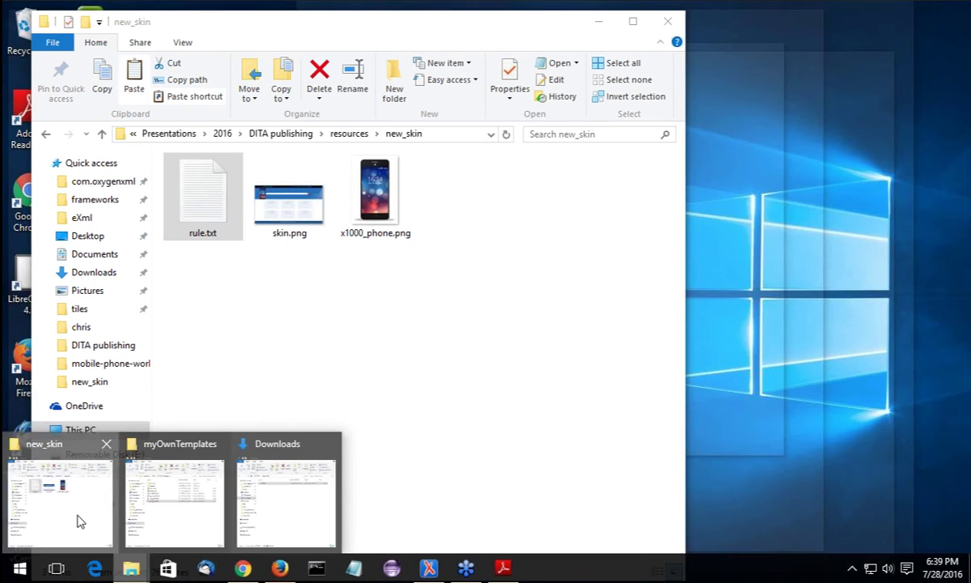
left_click(79, 520)
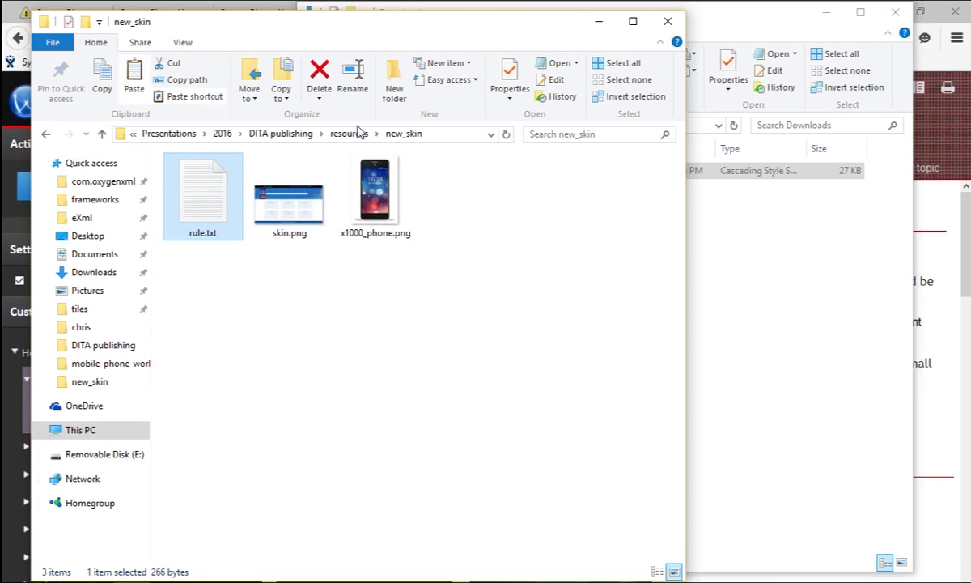
left_click(284, 134)
key("ctrl+v")
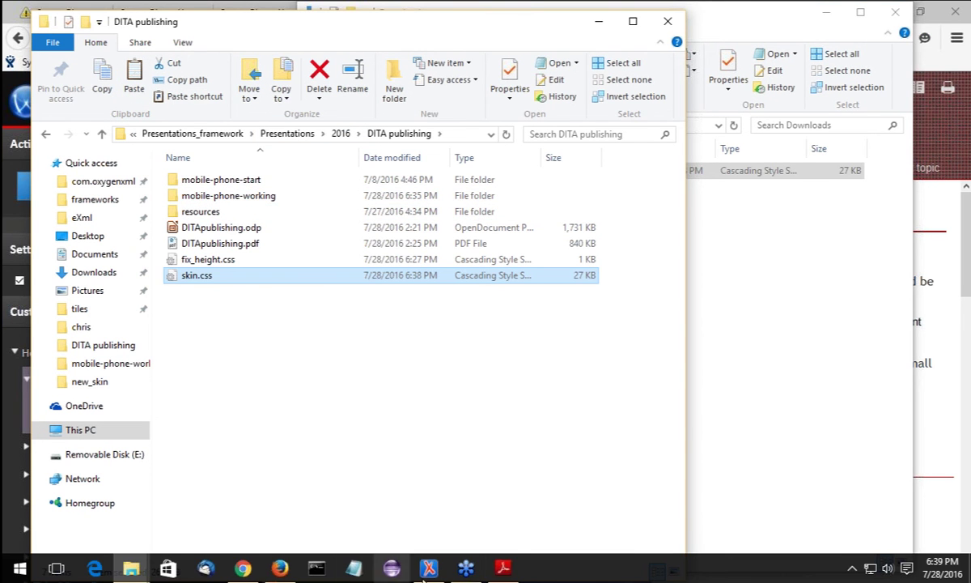
In oXygen XML Editor, set skin.css from the DITA publishing folder as the Classic scenario's custom CSS file and confirm the scenario
left_click(466, 133)
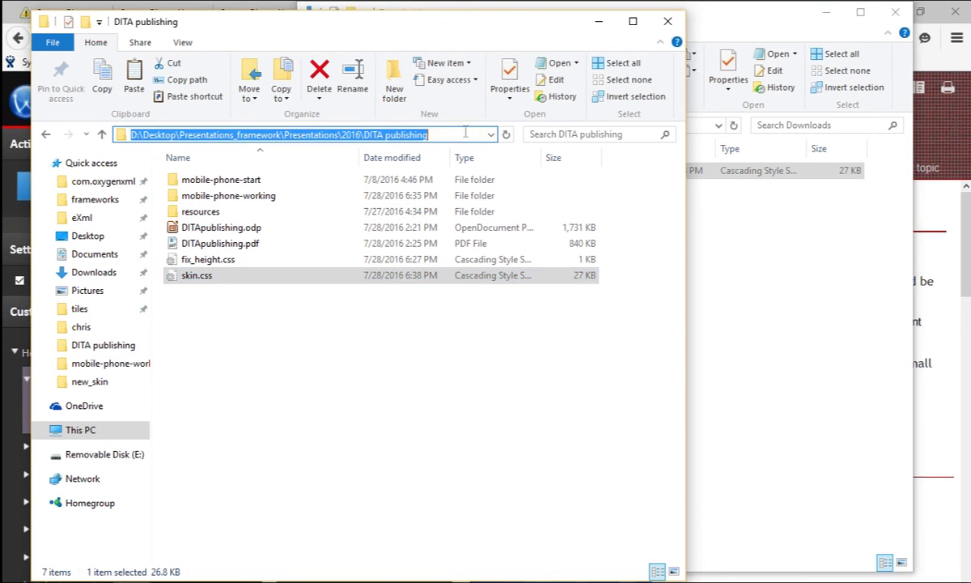
left_click(405, 531)
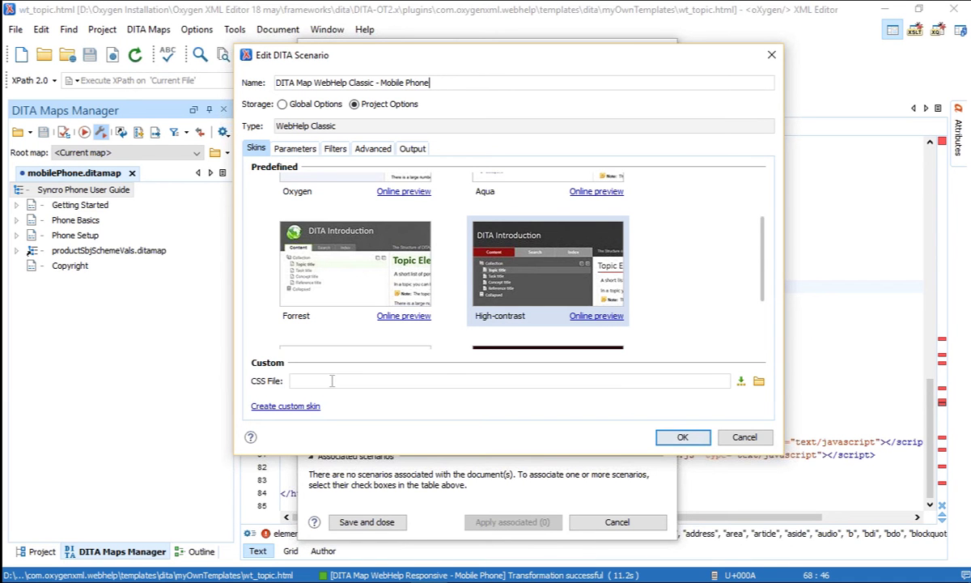
left_click(758, 382)
left_click(665, 101)
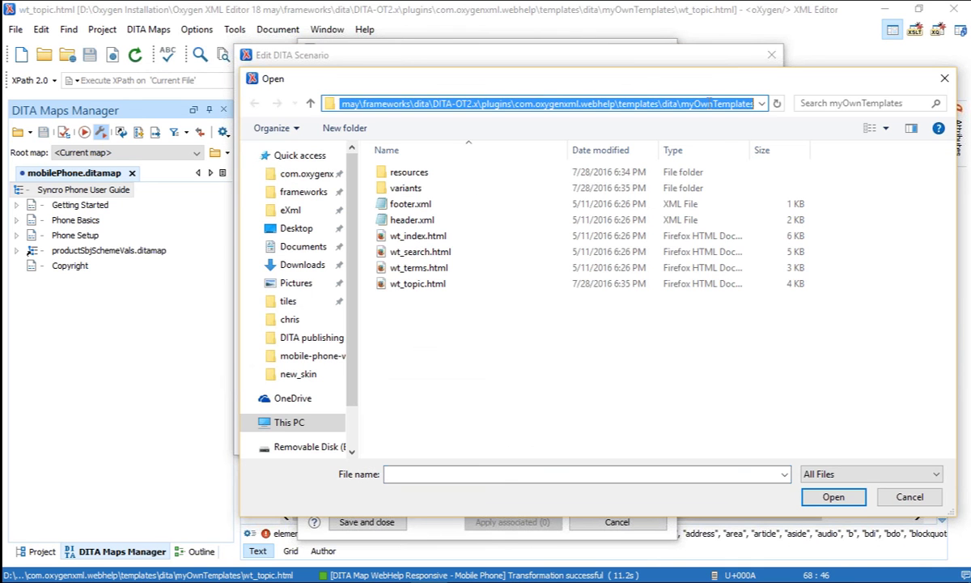
type("C:\\Desktop\\Presentations_framework\\Presentations\\2016\\DITA publishing")
key("Return")
left_click(405, 267)
left_click(834, 497)
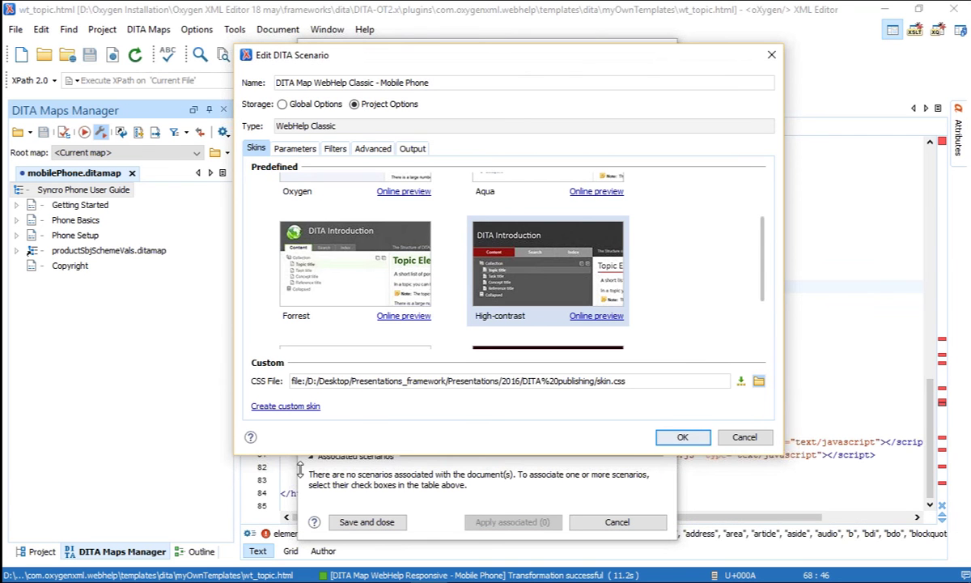
left_click(684, 438)
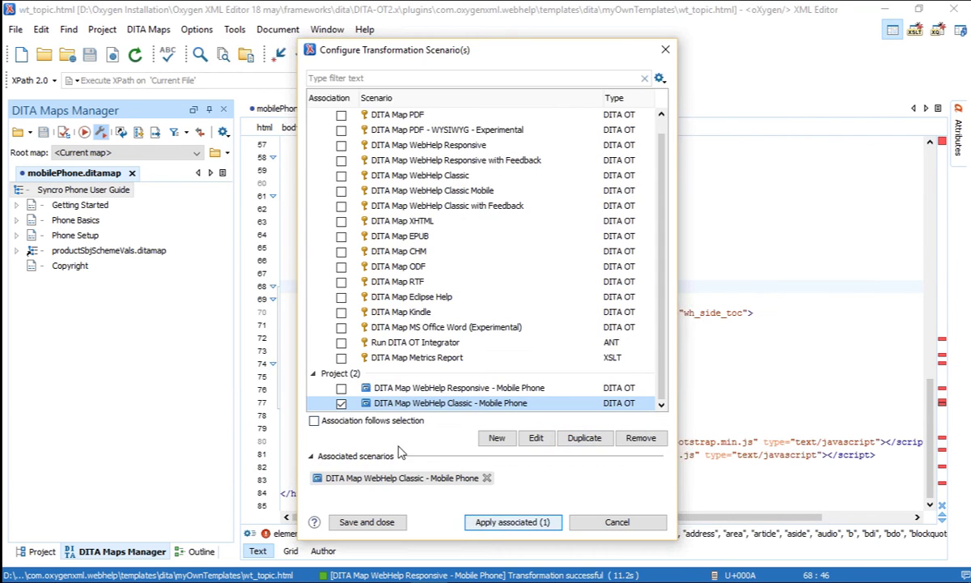
Run the associated WebHelp Classic scenario and view the Introduction, Removing the battery and Inserting the SIM card topics in the output
left_click(513, 522)
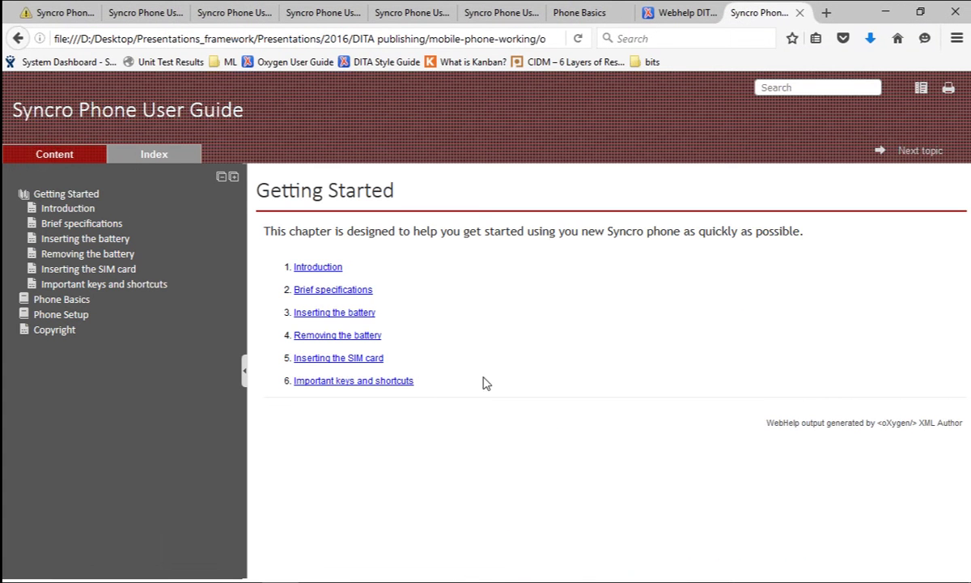
left_click(312, 268)
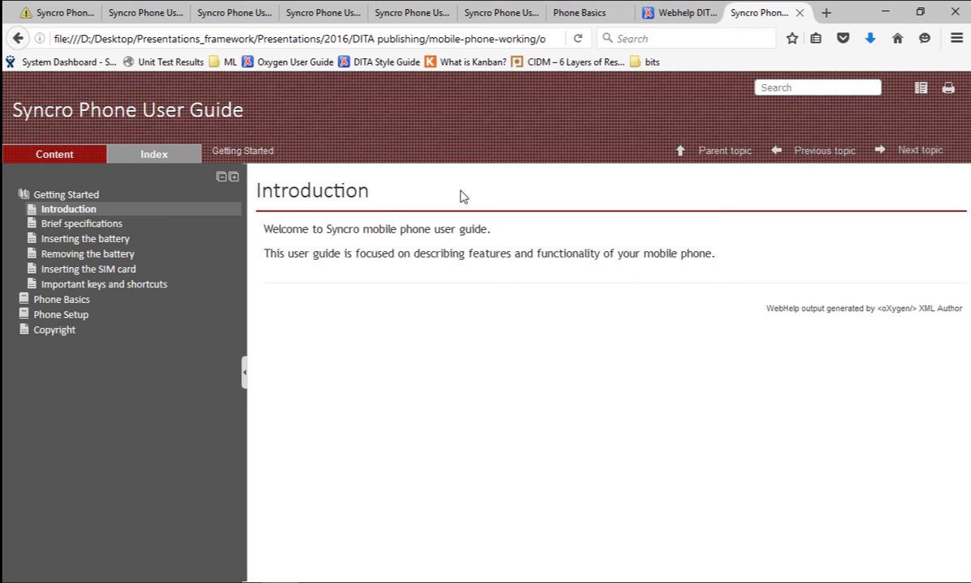
left_click(89, 254)
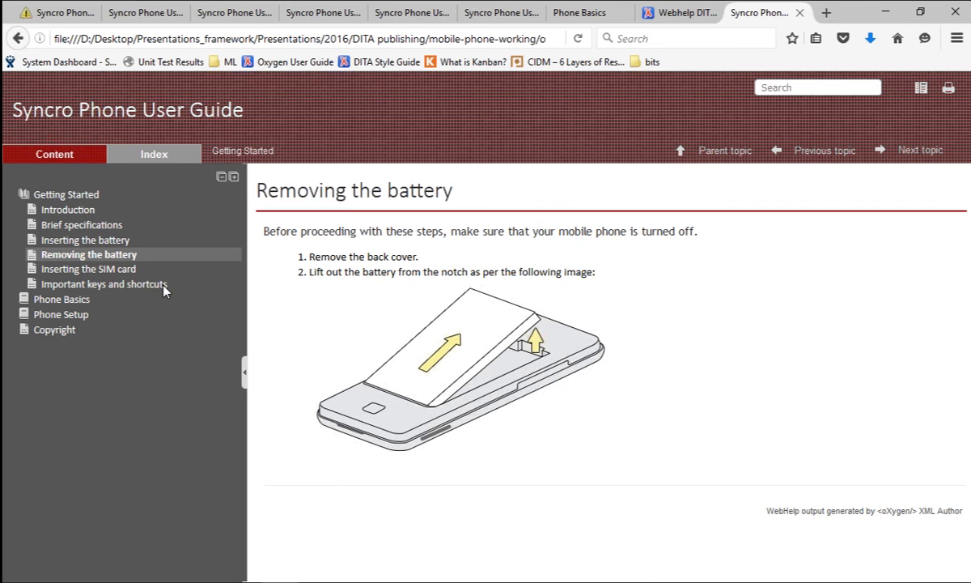
left_click(131, 269)
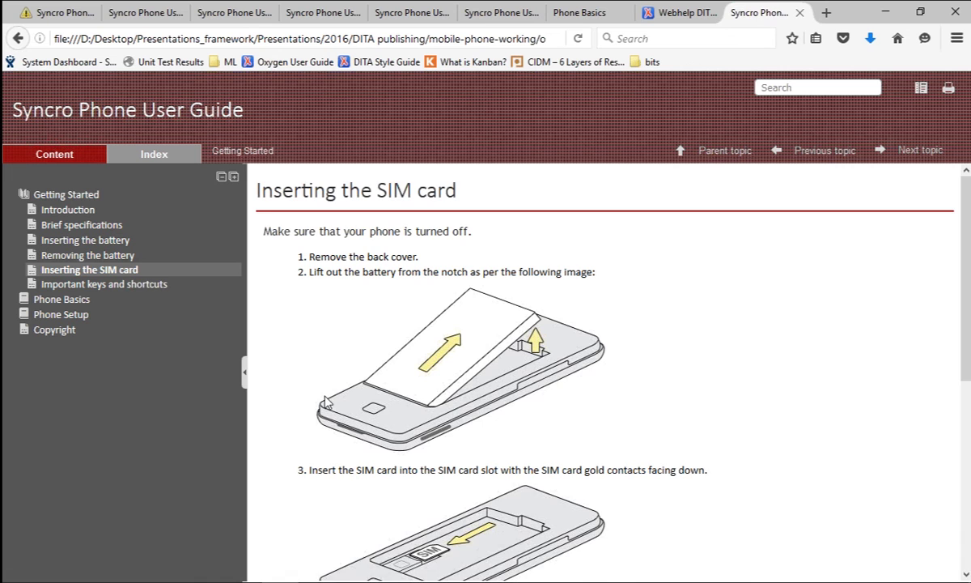
Switch to the Adobe Reader presentation and advance from the WebHelp Classic slide to the WebHelp feedback system slide
mouse_move(483, 571)
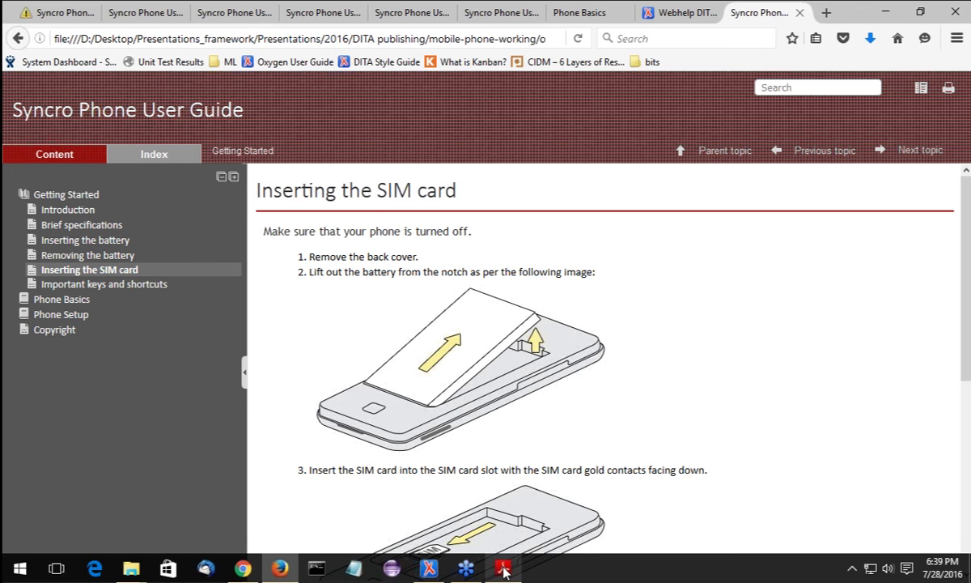
left_click(477, 518)
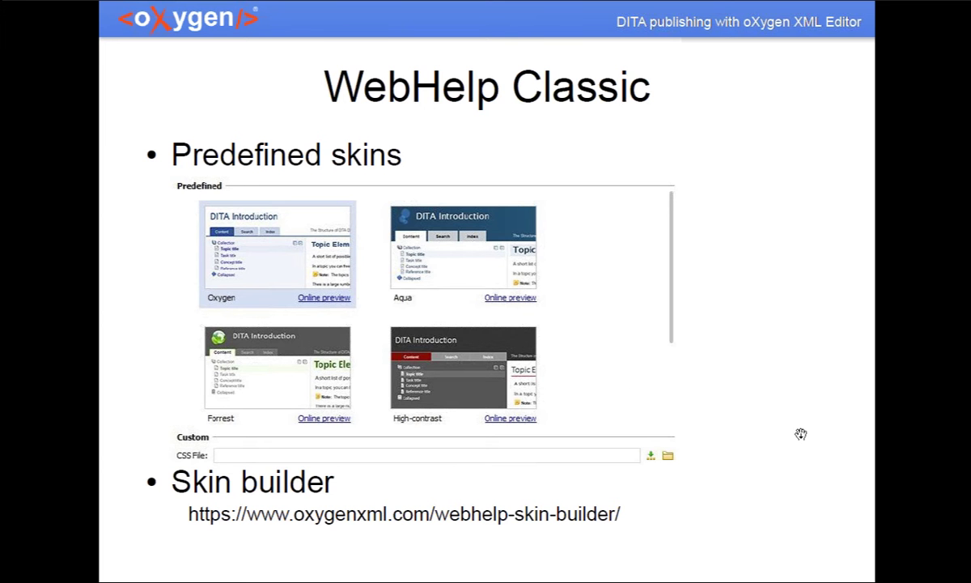
left_click(801, 434)
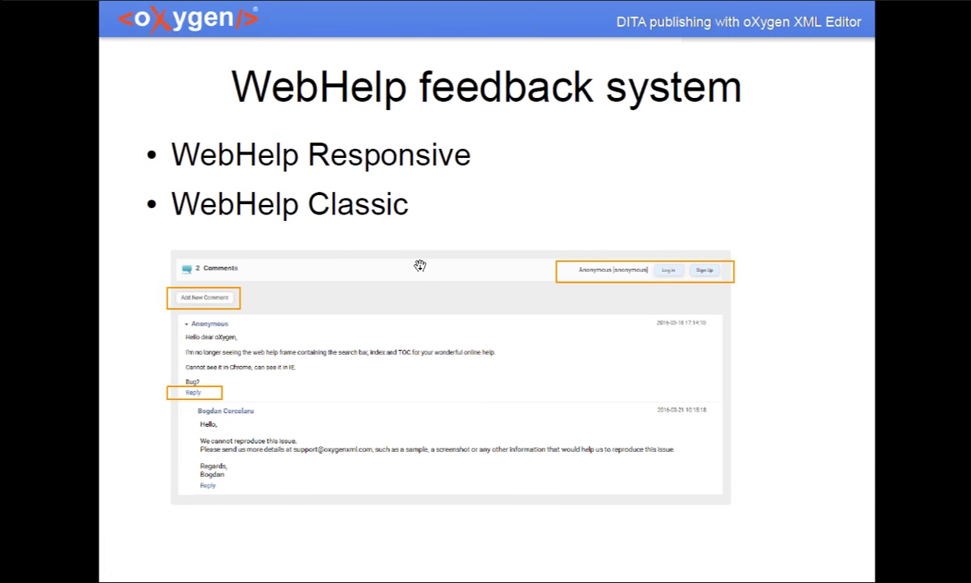
Return to oXygen XML Editor and locate the WebHelp Responsive with Feedback and WebHelp Classic with Feedback transformation scenarios
key("alt+Tab")
key("Tab")
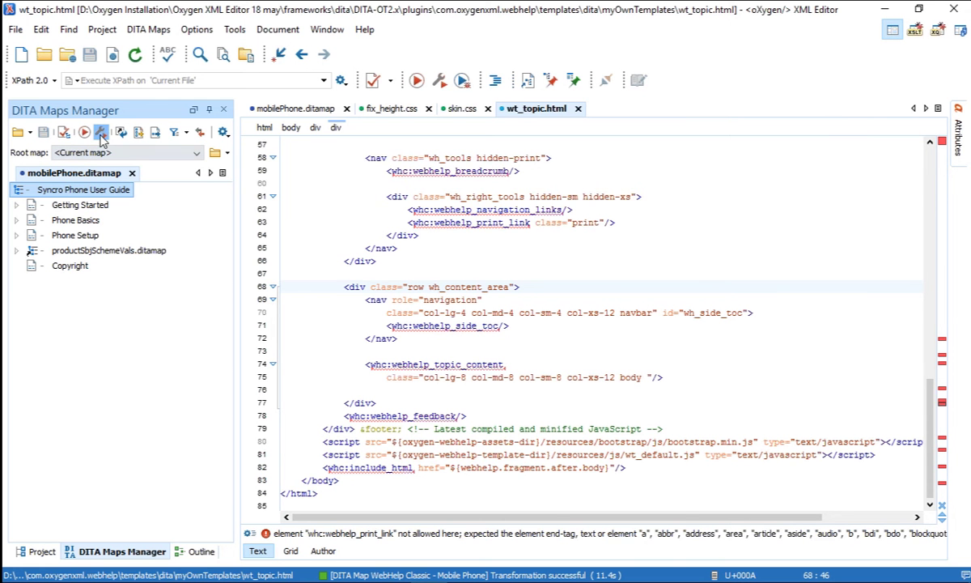
left_click(101, 134)
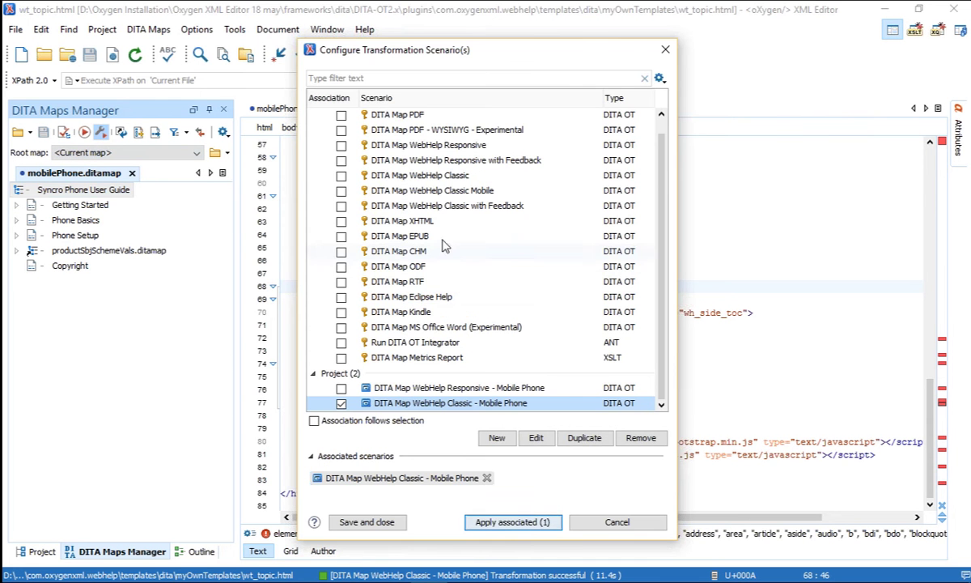
left_click(454, 158)
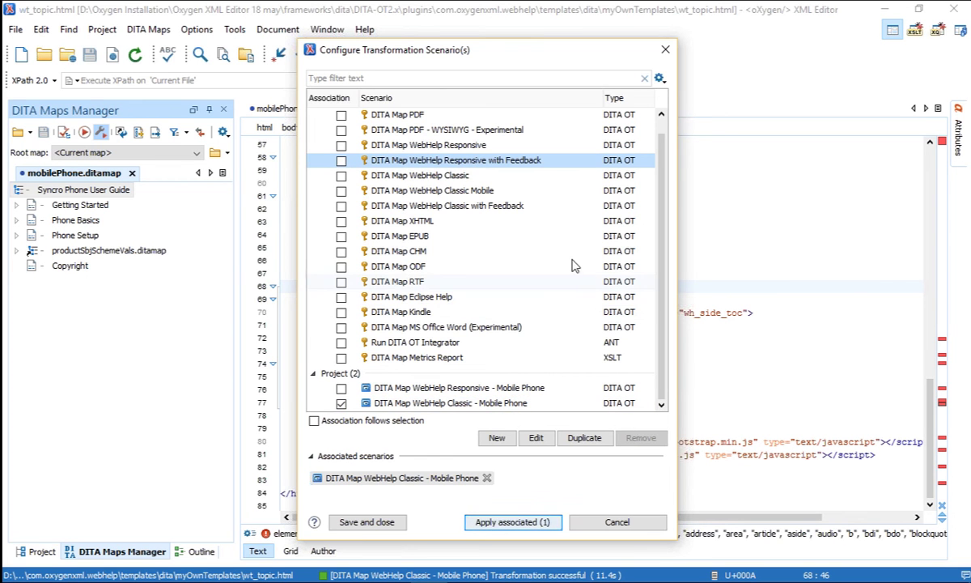
left_click(483, 206)
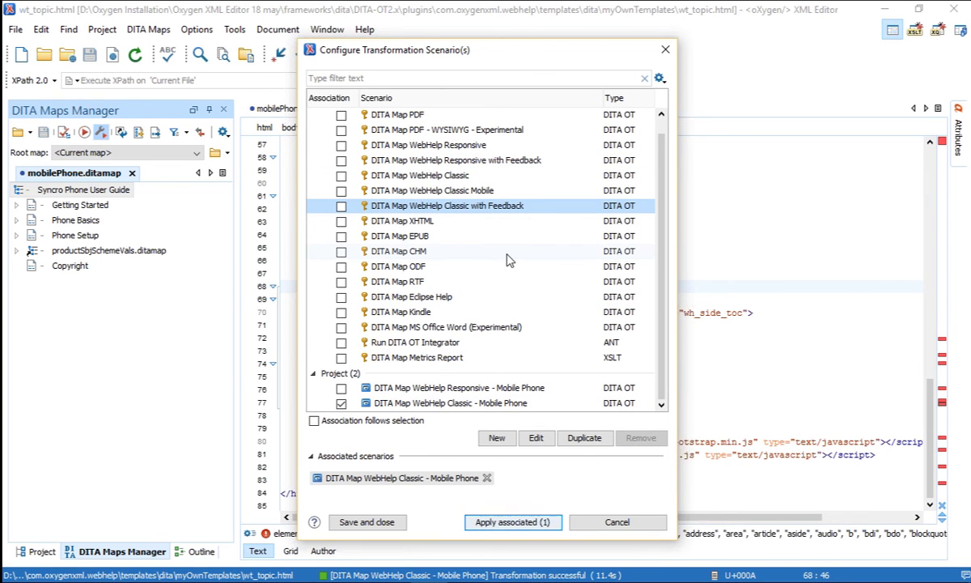
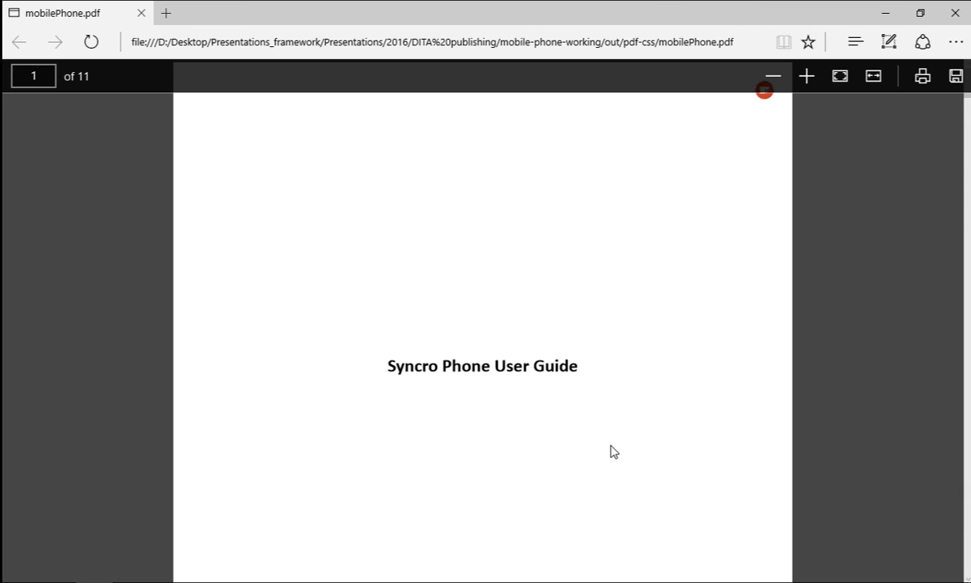
Examine the generated mobilePhone.pdf in Edge, focusing on the styling of the Brief specifications heading on page 3
scroll(591, 318, "down", 5)
left_click(277, 346)
scroll(665, 416, "down", 3)
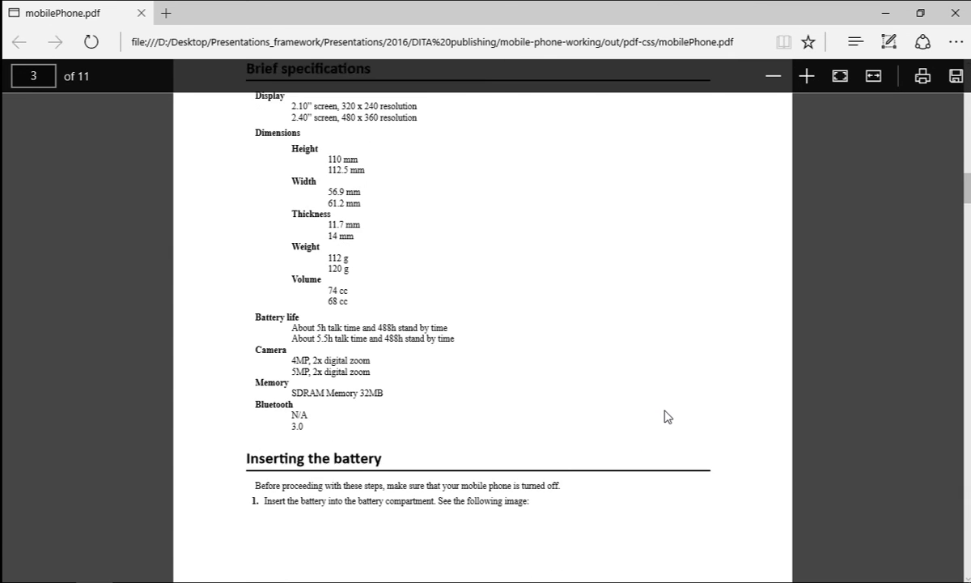
scroll(665, 416, "up", 3)
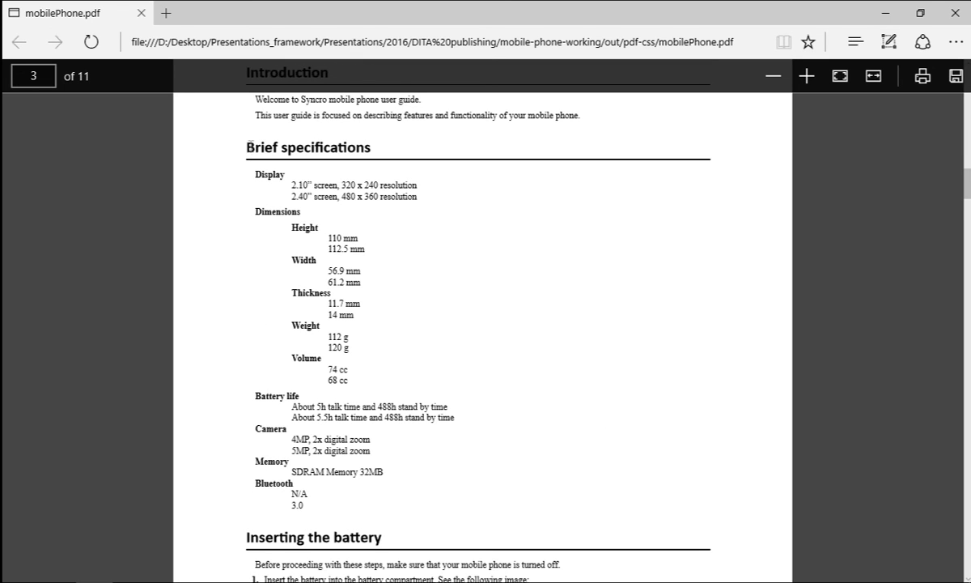
left_click_drag(247, 148, 364, 144)
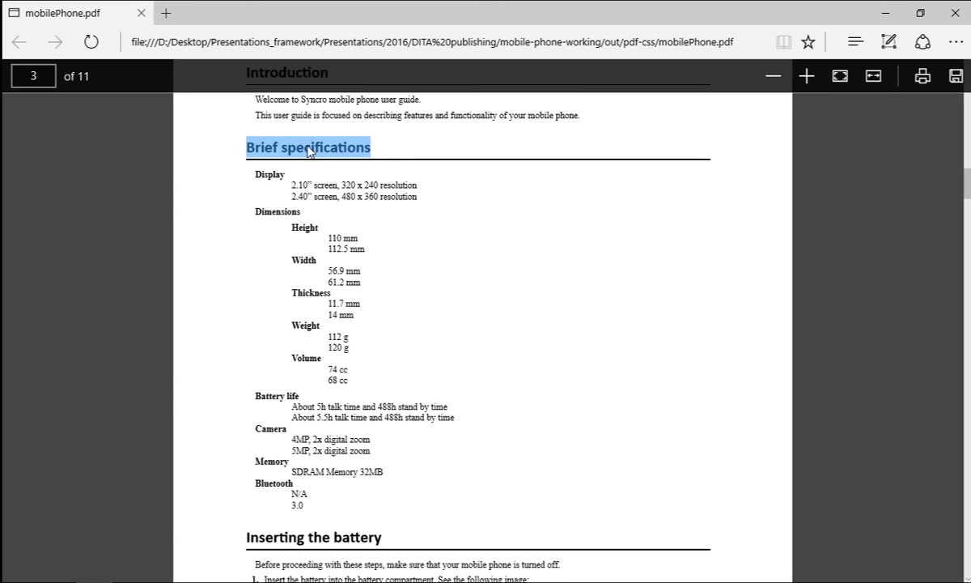
left_click(373, 142)
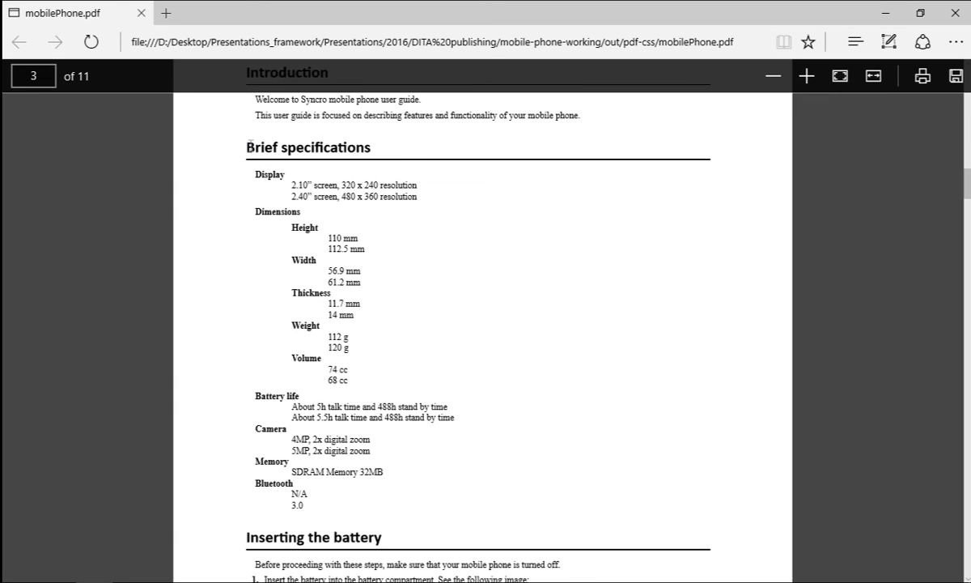
left_click_drag(248, 146, 371, 144)
left_click(408, 153)
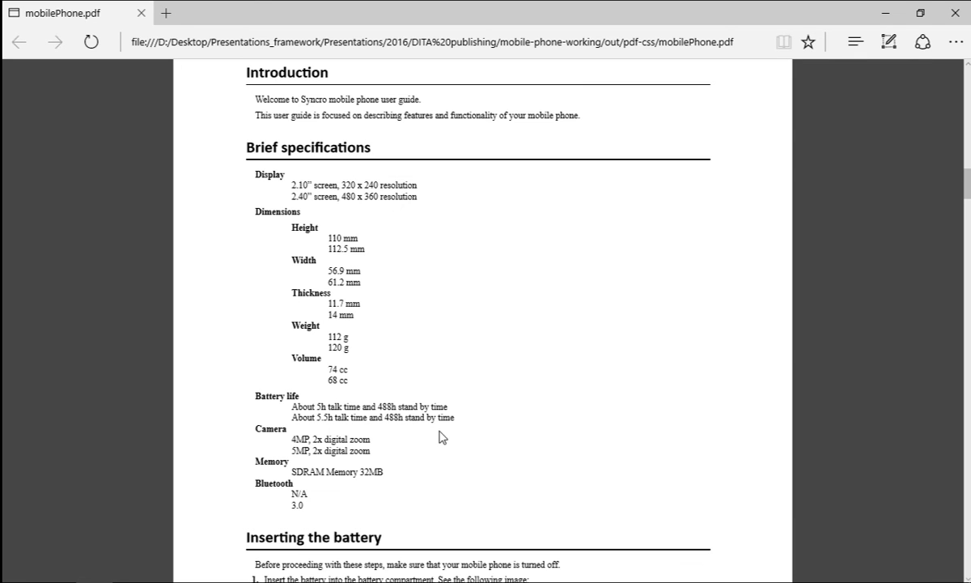
mouse_move(489, 580)
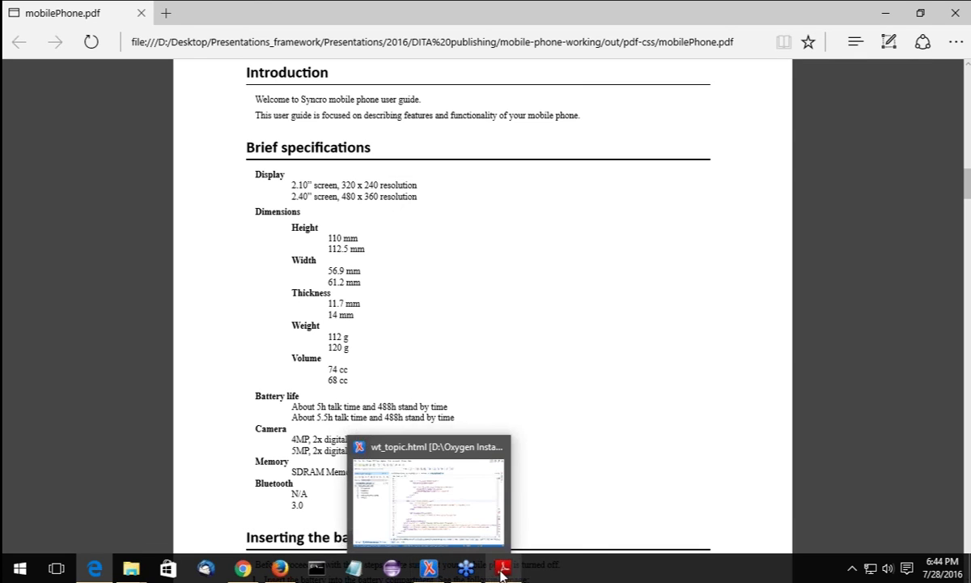
Close the Edge window showing mobilePhone.pdf and open the Introduction topic under Getting Started in oXygen XML Editor
right_click(95, 569)
left_click(81, 535)
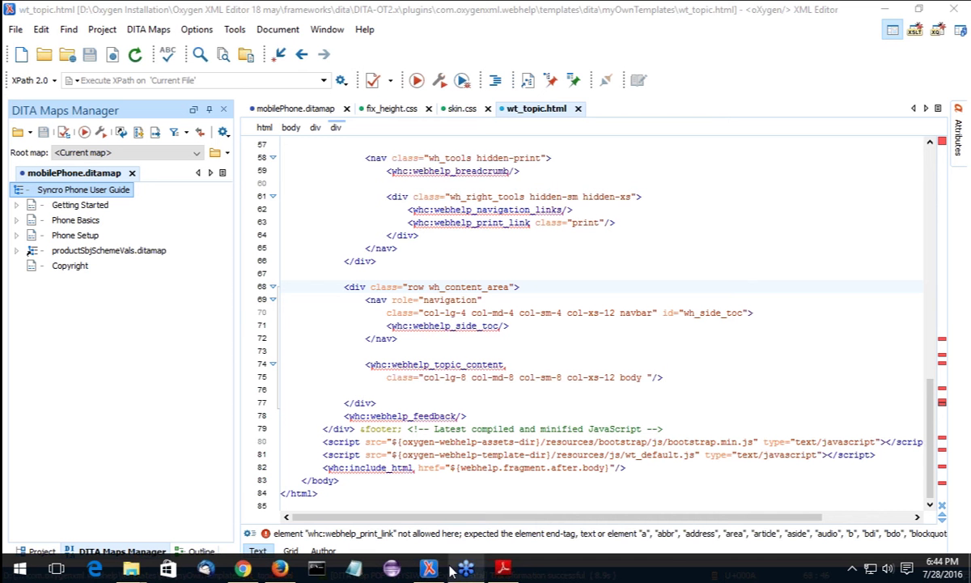
left_click(296, 260)
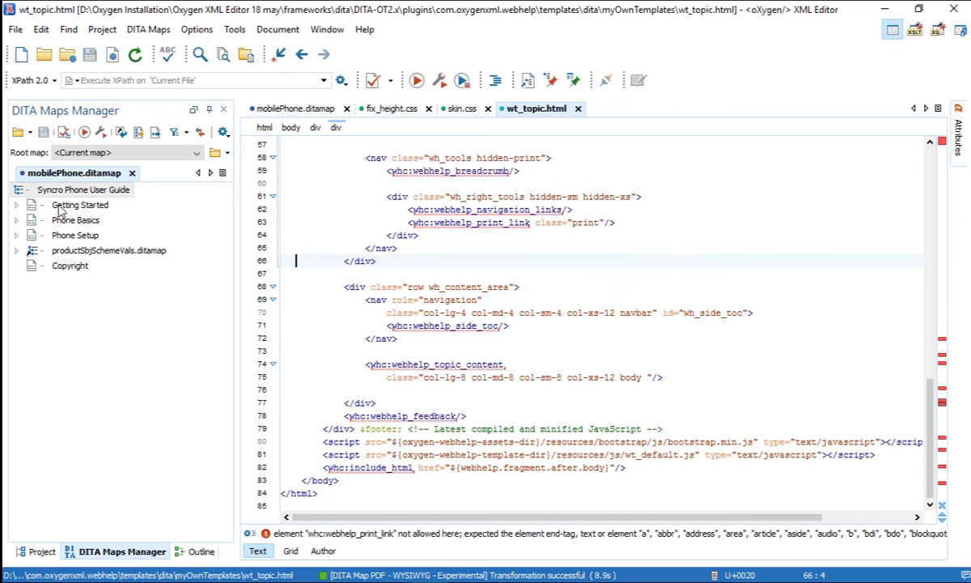
left_click(16, 205)
double_click(89, 220)
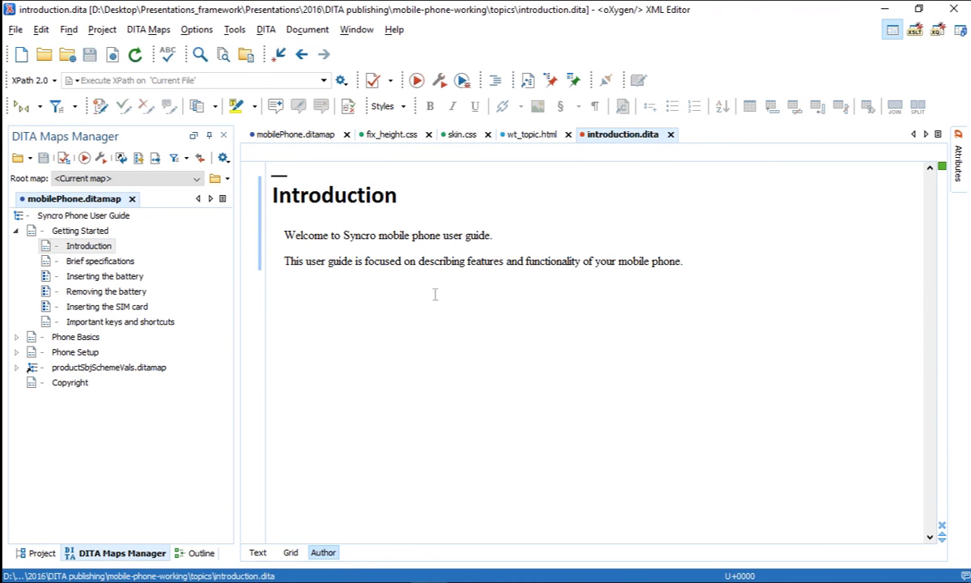
Inspect the CSS styles of the Introduction title and open -topic-basic.css at its font-size rule
right_click(349, 199)
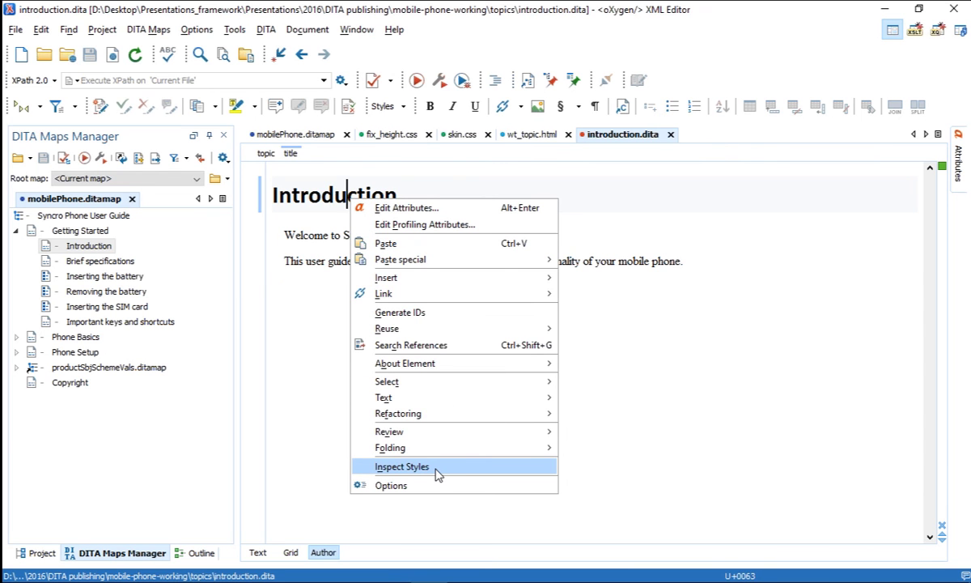
left_click(436, 469)
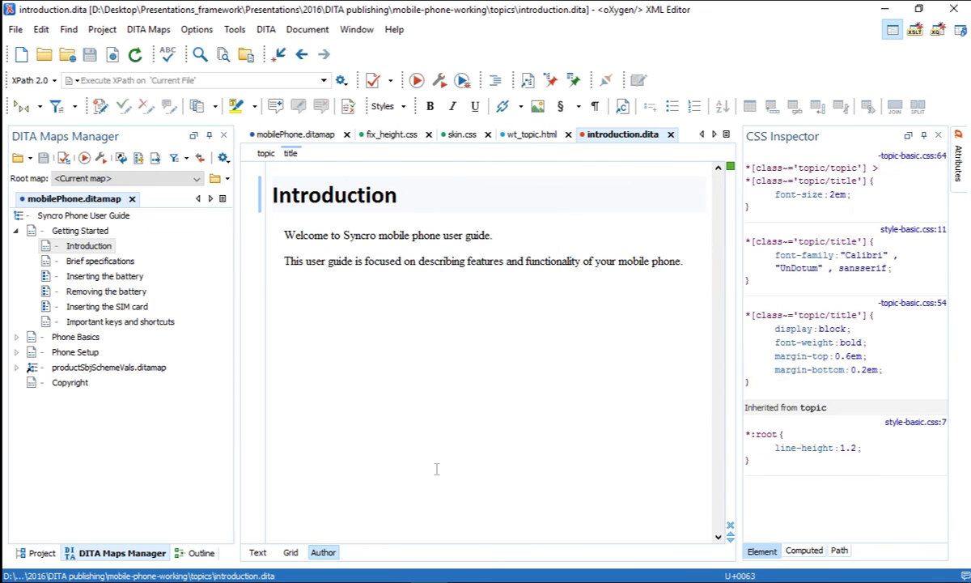
left_click(784, 139)
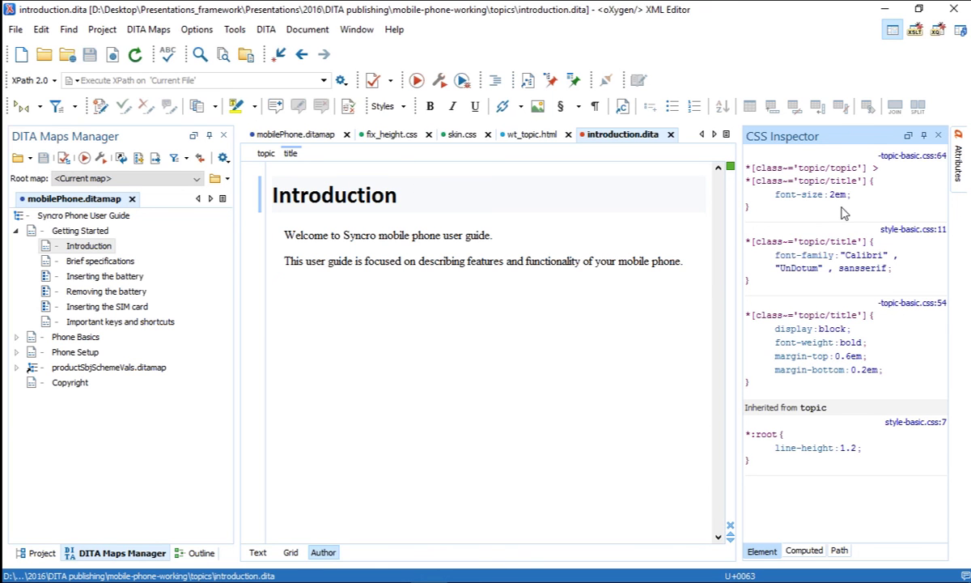
left_click(911, 157)
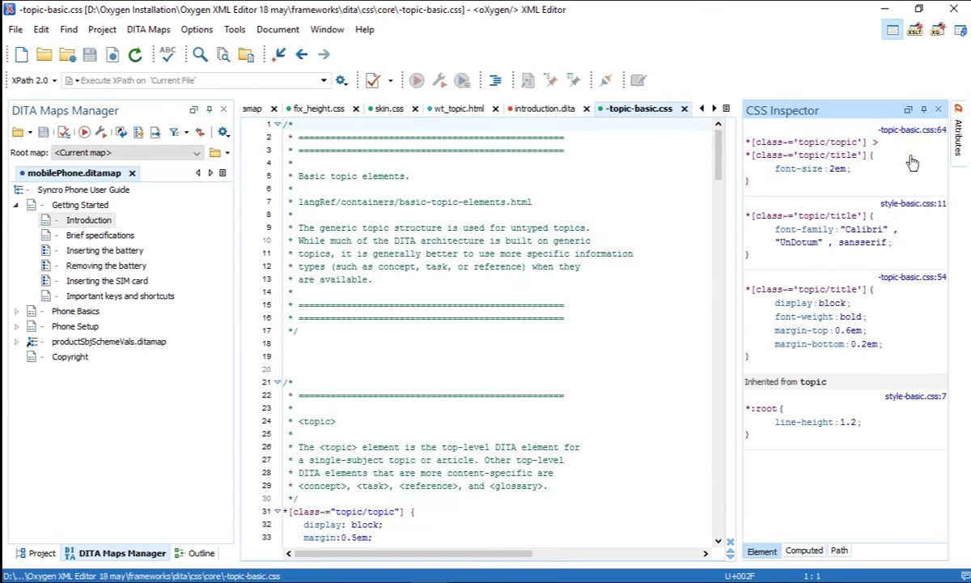
Add color:red; below the 2em font size in the top-level topic title rule and save -topic-basic.css
left_click(388, 168)
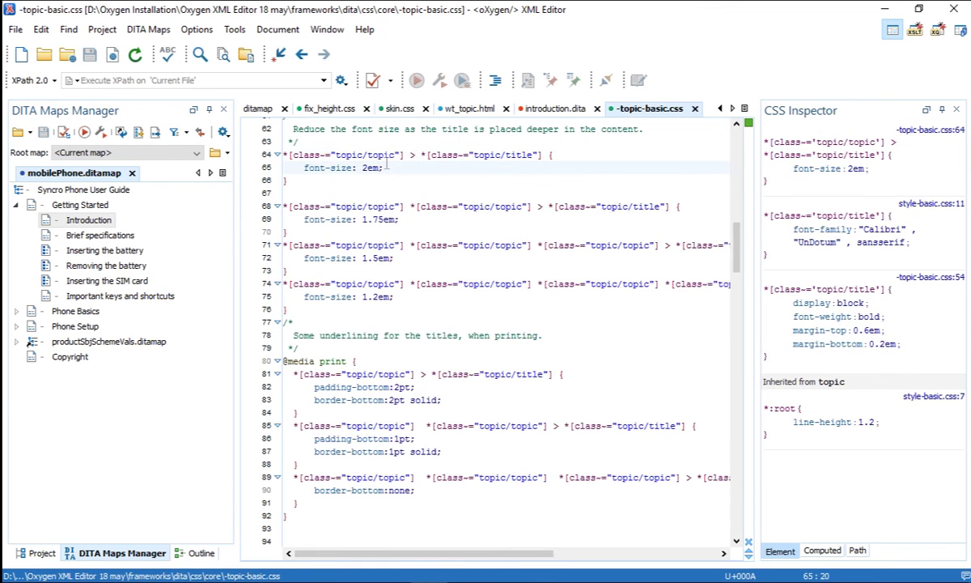
key("Return")
type("cvo")
key("BackSpace")
key("BackSpace")
key("BackSpace")
type("color:red;")
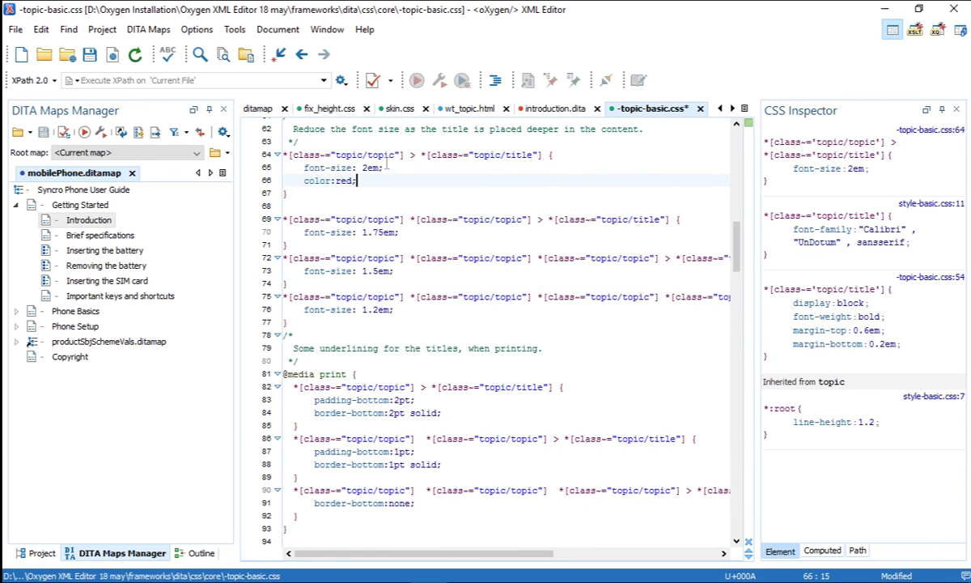
key("ctrl+s")
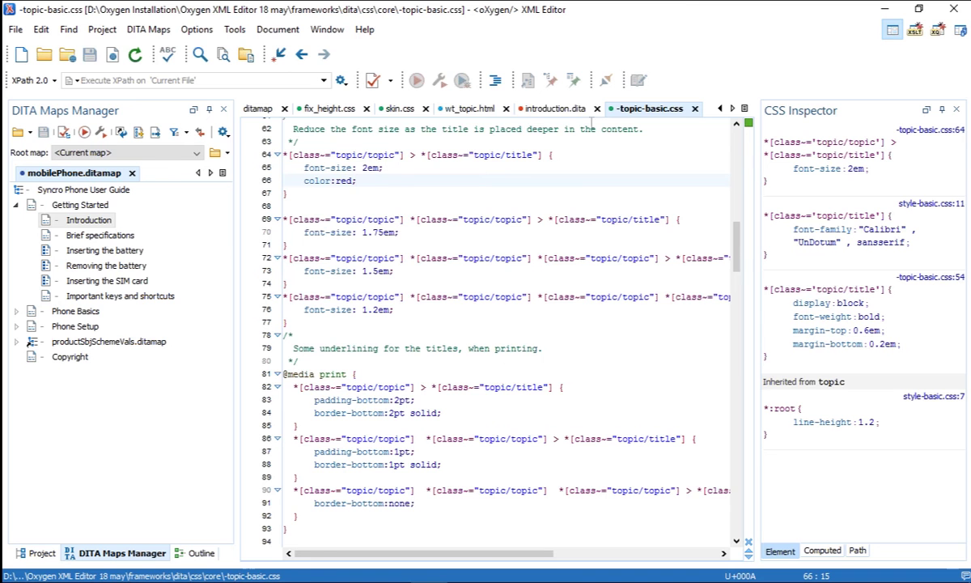
Refresh the title styling in introduction.dita and run the associated PDF transformation scenario for the phone guide map
left_click(558, 110)
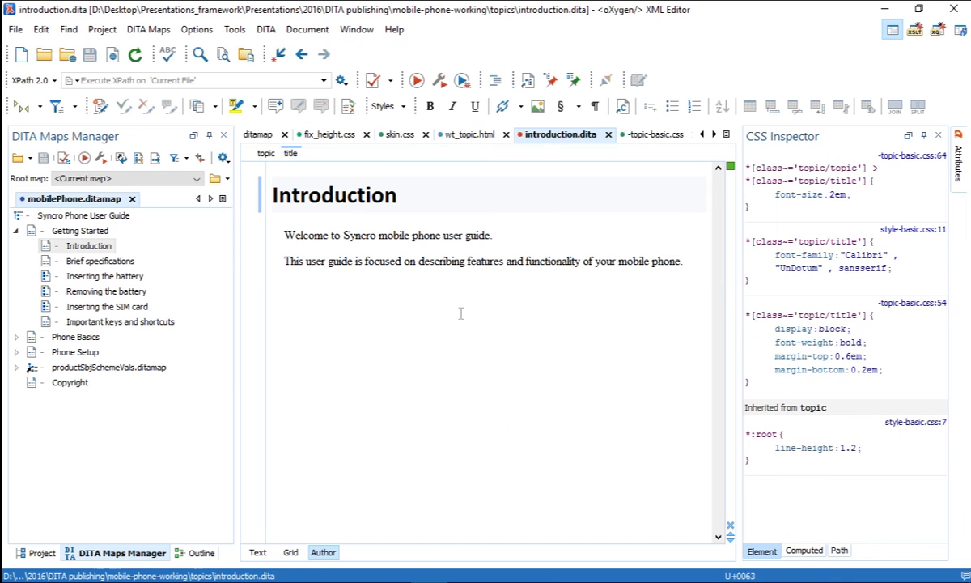
left_click(394, 264)
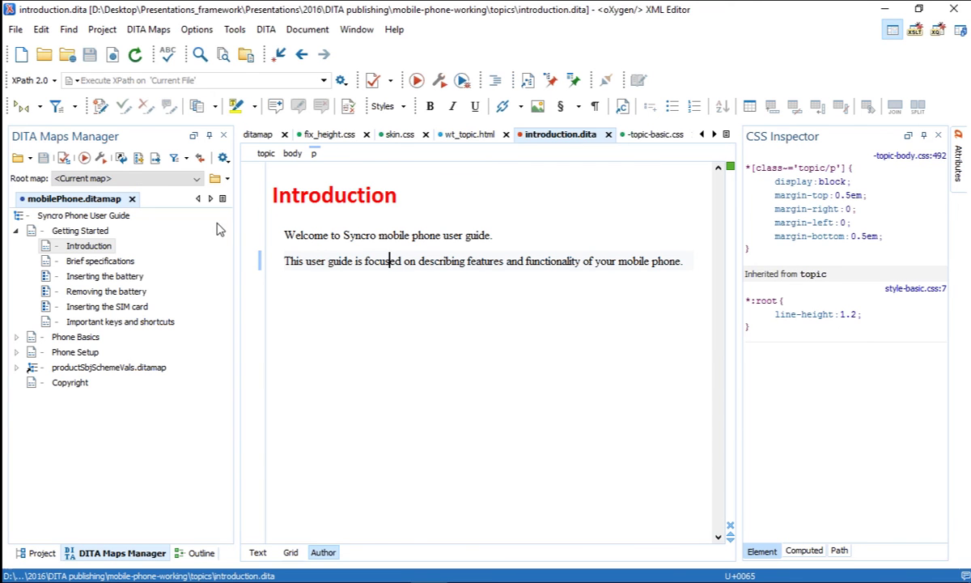
left_click(95, 246)
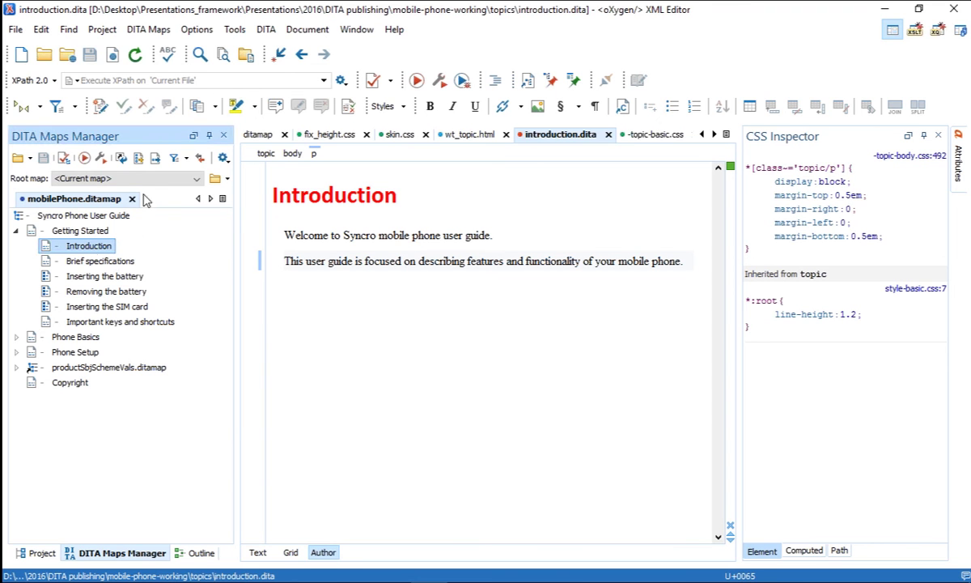
left_click(84, 159)
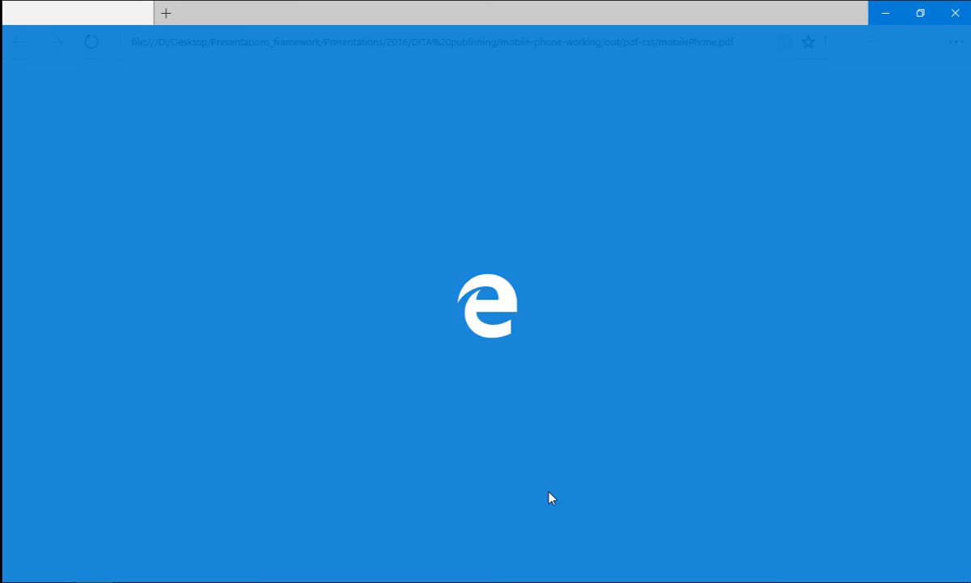
Go to the Introduction section of the regenerated mobilePhone.pdf and examine the Brief specifications heading
scroll(399, 288, "down", 7)
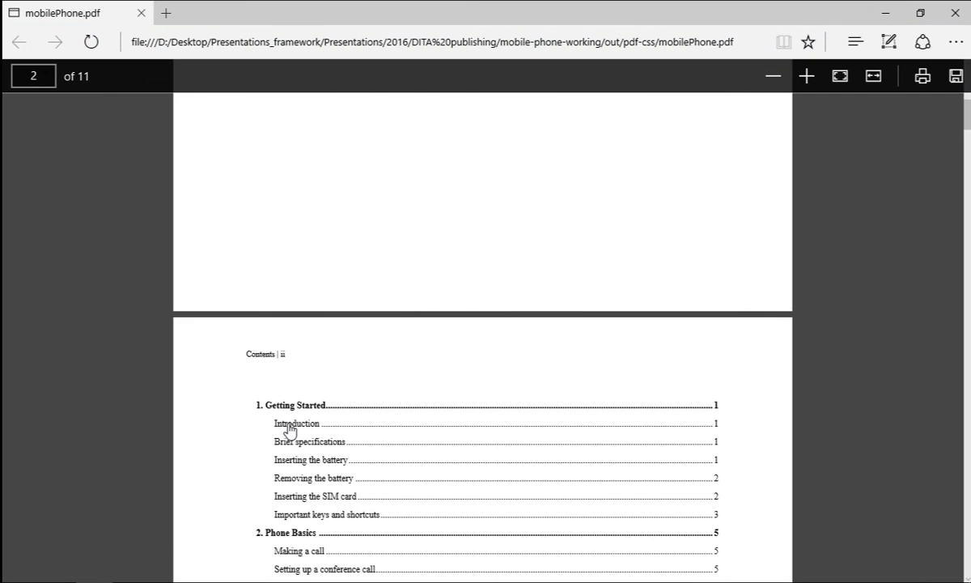
left_click(310, 426)
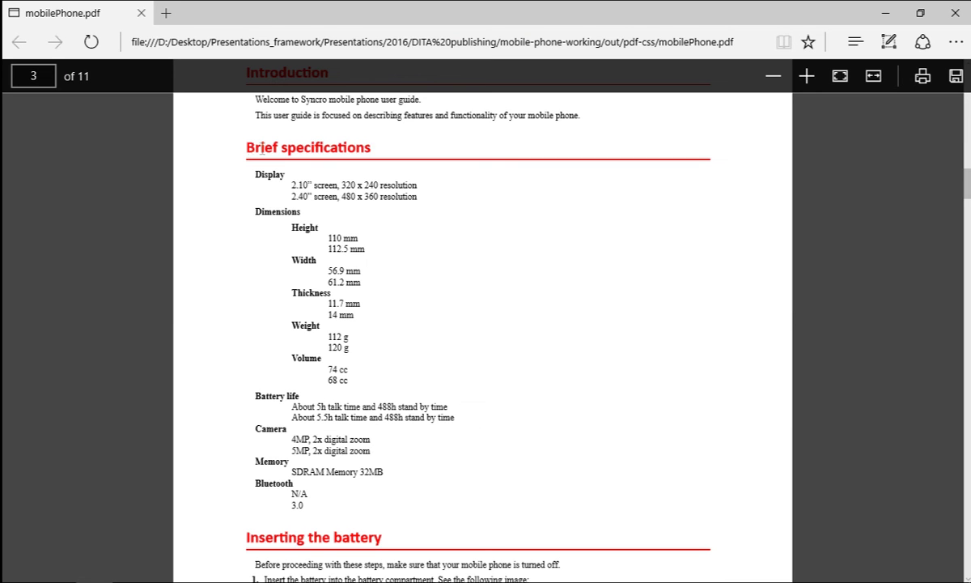
left_click_drag(249, 148, 349, 139)
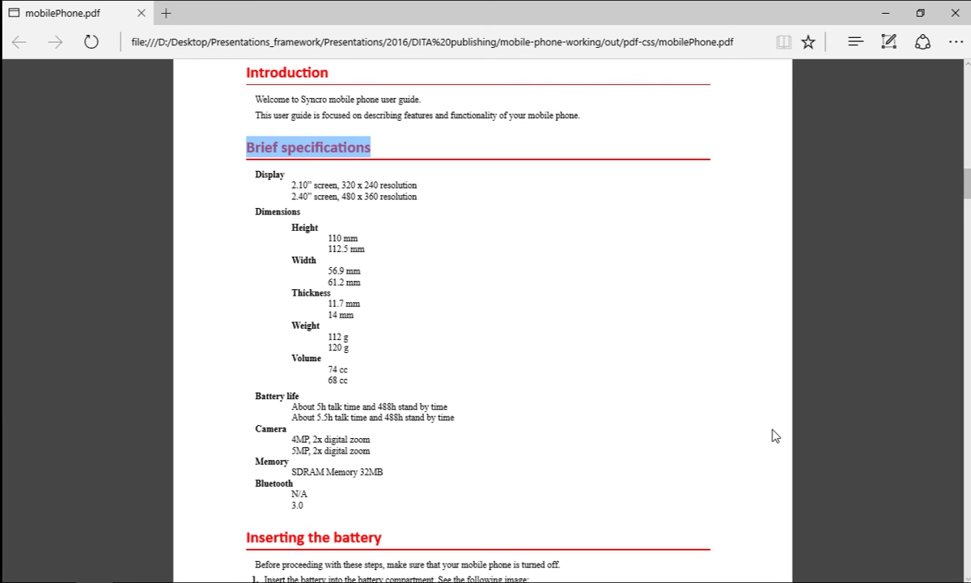
Close the PDF, switch to the Adobe Reader presentation and advance to the Change tracking and comments slide
left_click(954, 15)
mouse_move(514, 573)
left_click(503, 569)
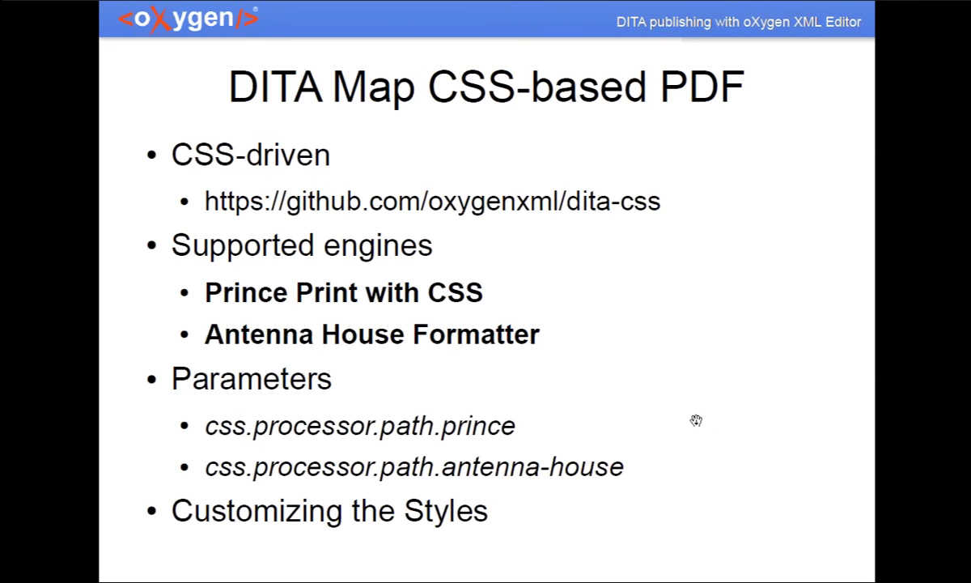
scroll(739, 435, "down", 1)
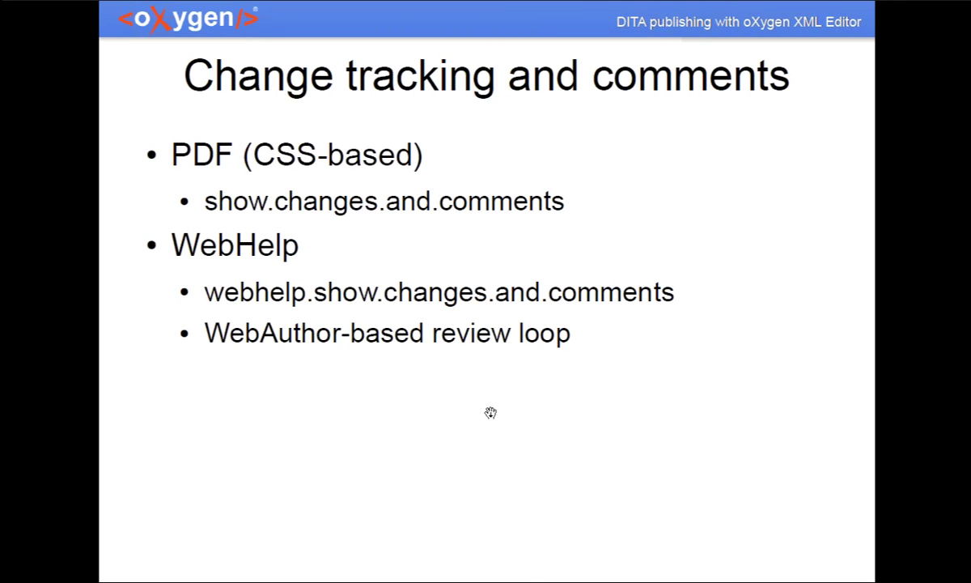
Switch to oXygen XML Editor, open the Setting up an e-mail address topic under Phone Setup, and close the CSS Inspector
key("alt+Tab")
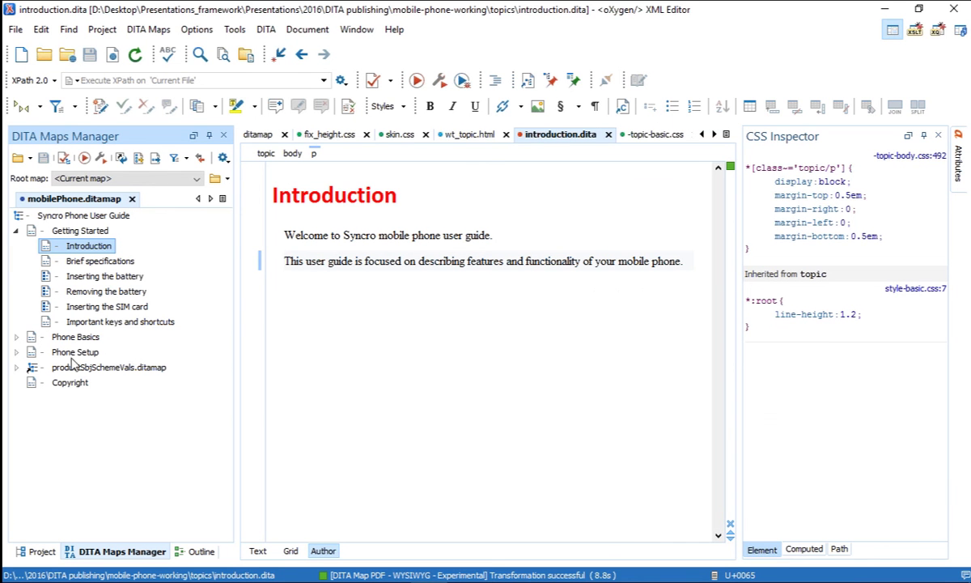
left_click(16, 352)
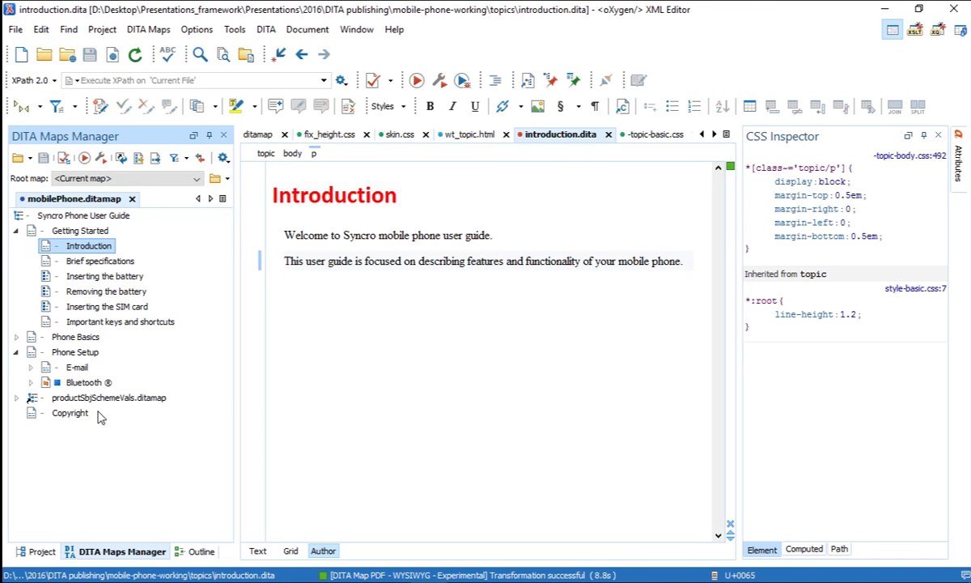
left_click(30, 366)
double_click(130, 382)
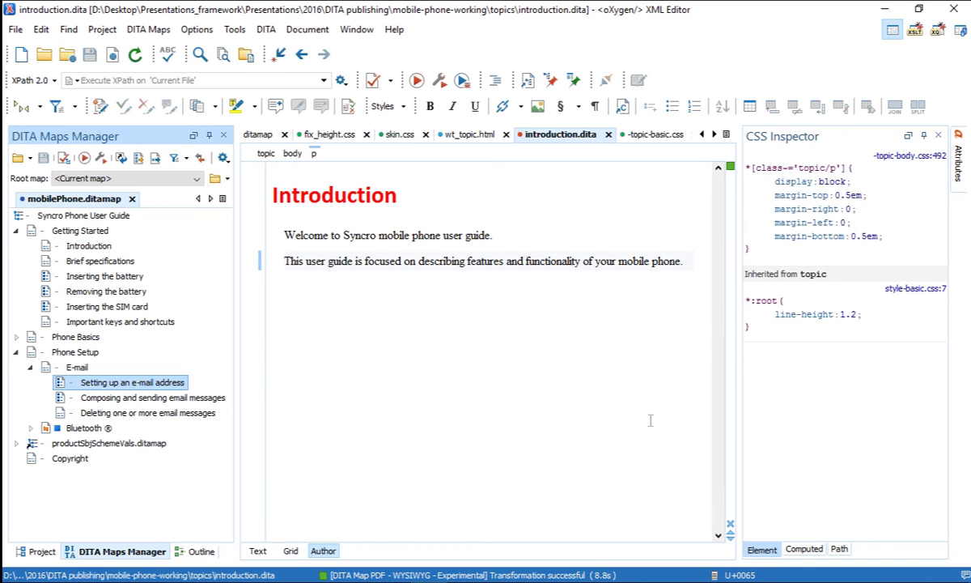
left_click(938, 135)
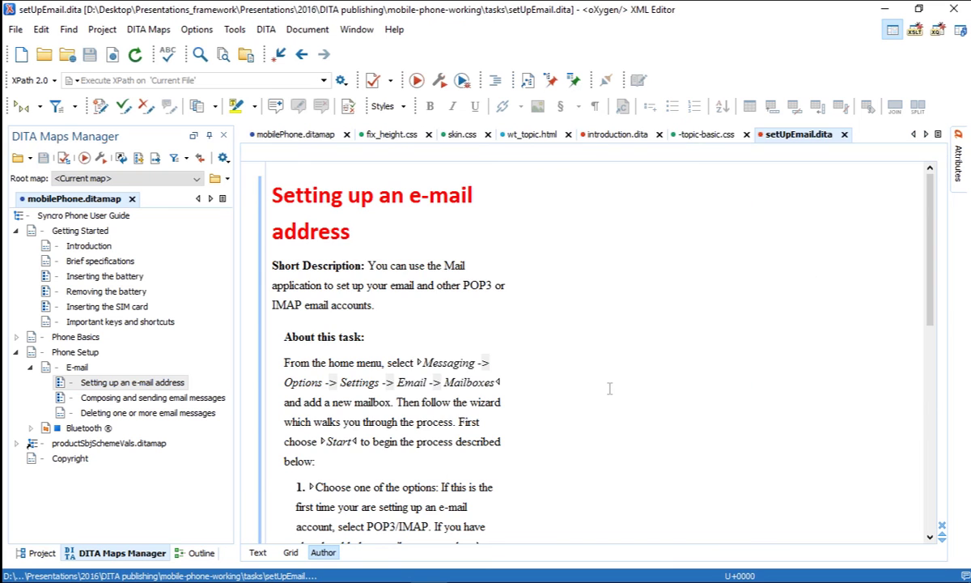
Examine the tracked deletion in item 3, the tracked replacement in item 4, and the comment threads and their available actions
scroll(717, 373, "down", 2)
scroll(717, 373, "down", 3)
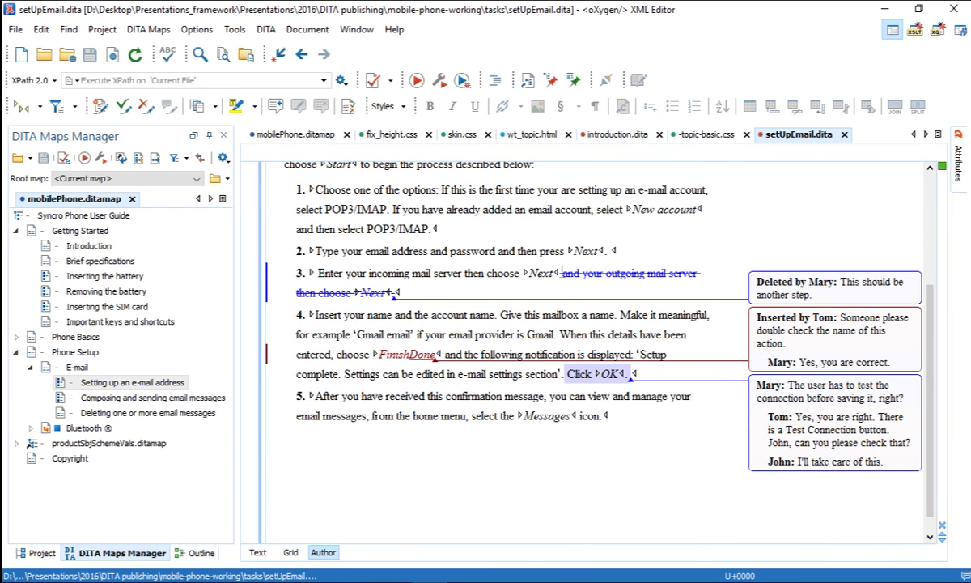
left_click_drag(561, 273, 682, 274)
double_click(408, 354)
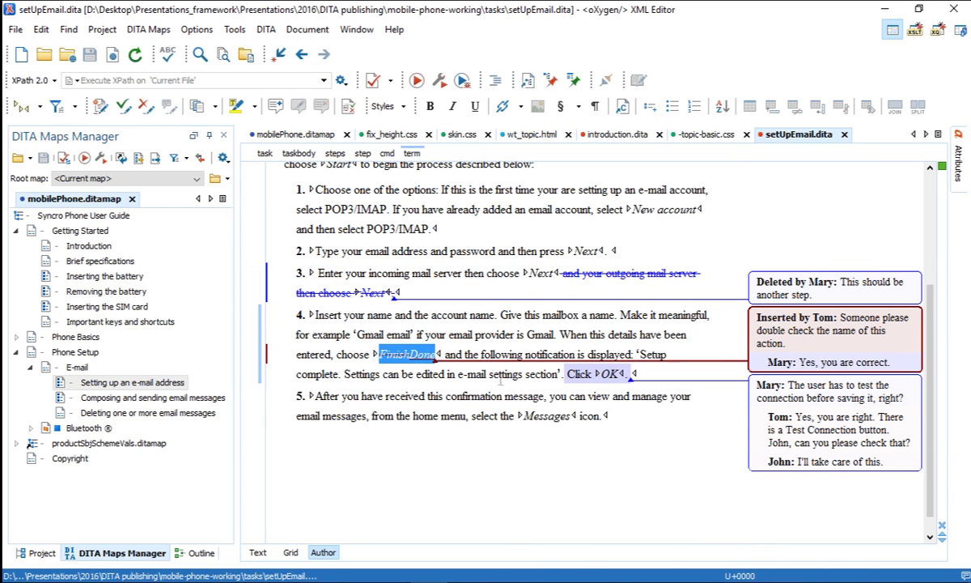
left_click(421, 354)
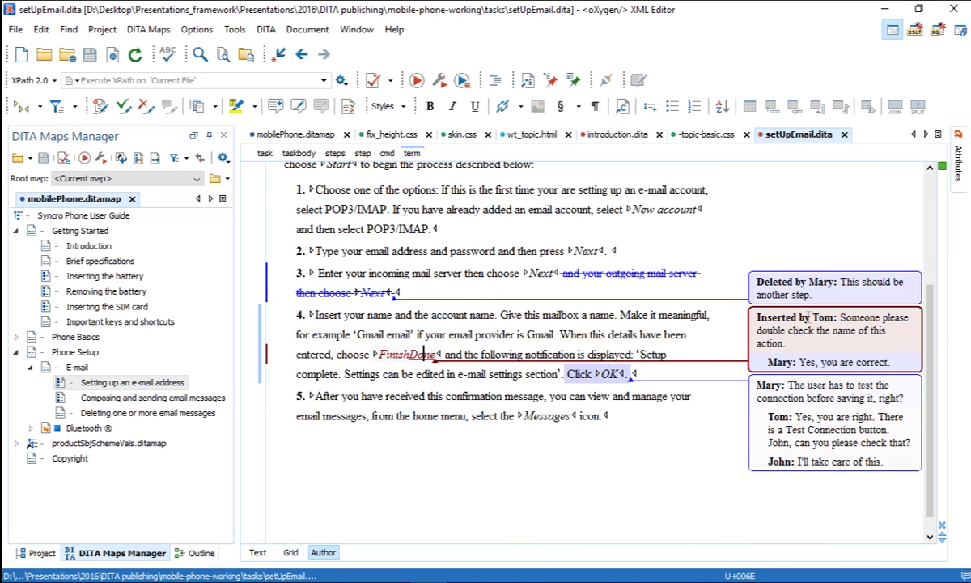
right_click(818, 460)
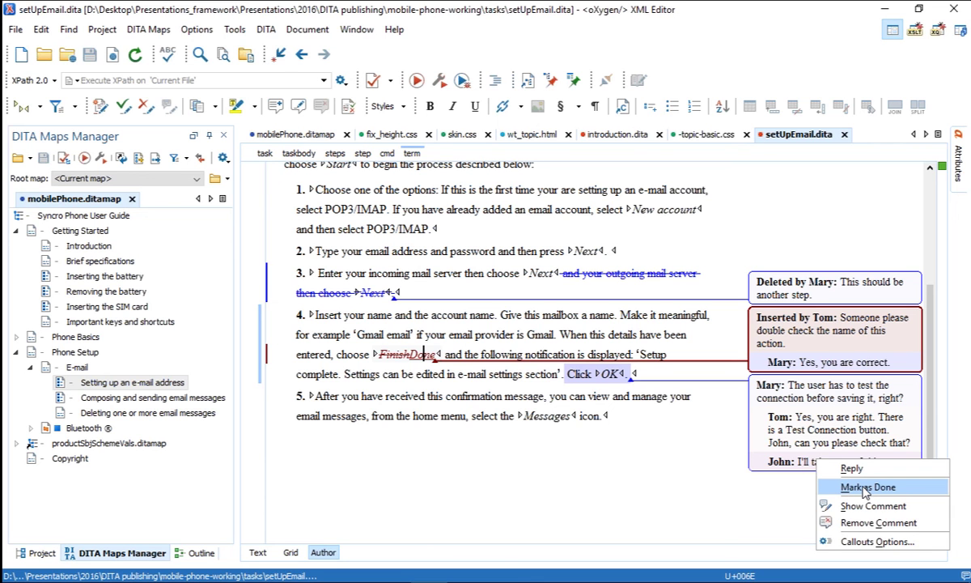
key("Escape")
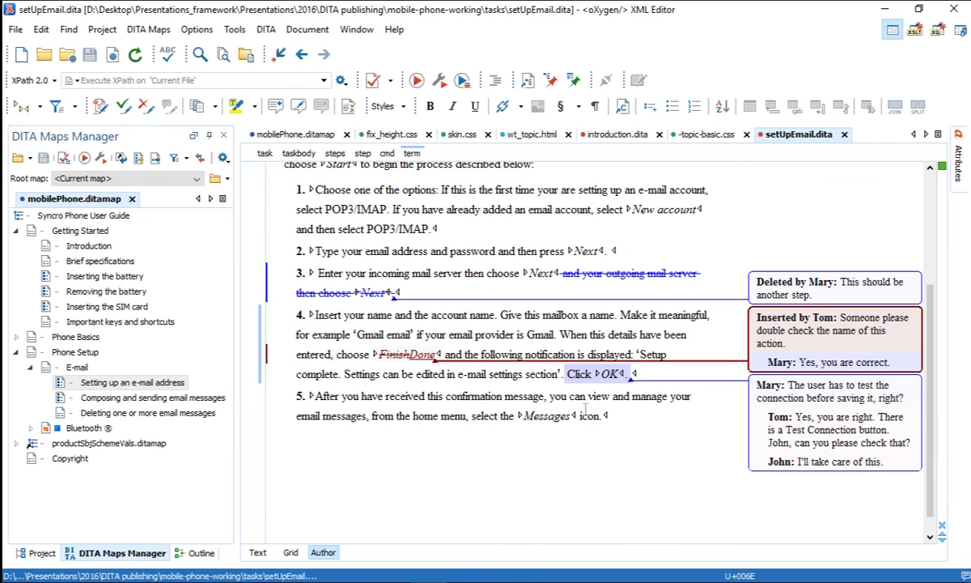
left_click(508, 374)
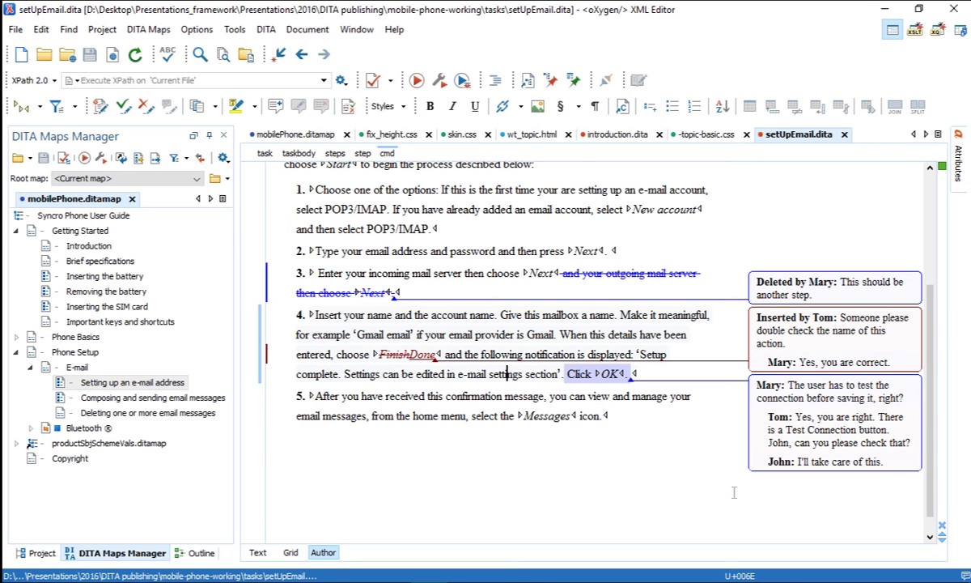
Duplicate the DITA Map PDF - WYSIWYG - Experimental scenario and name the copy "DITA Map PDF - WYSIWYG - Experimental - Mobile Phone"
left_click(100, 159)
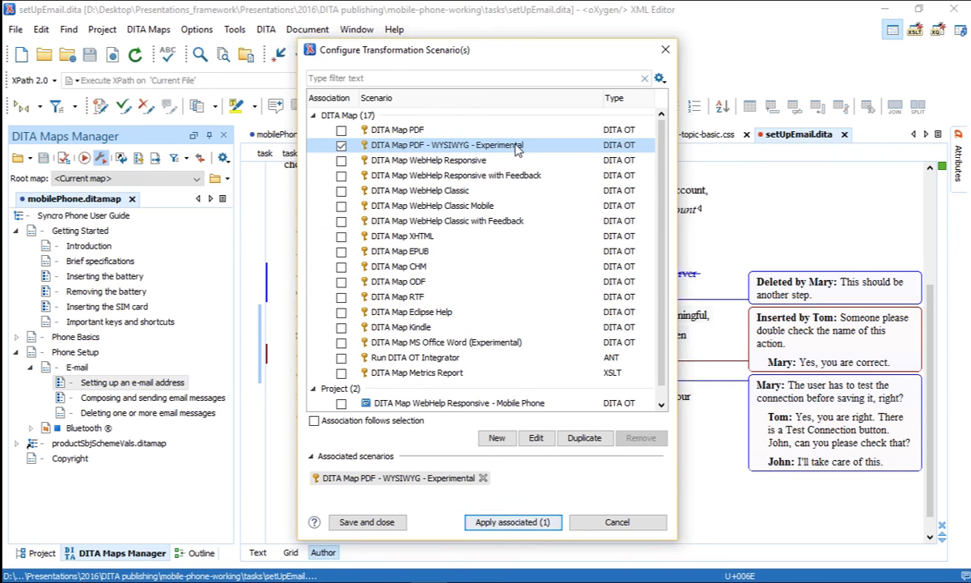
double_click(517, 150)
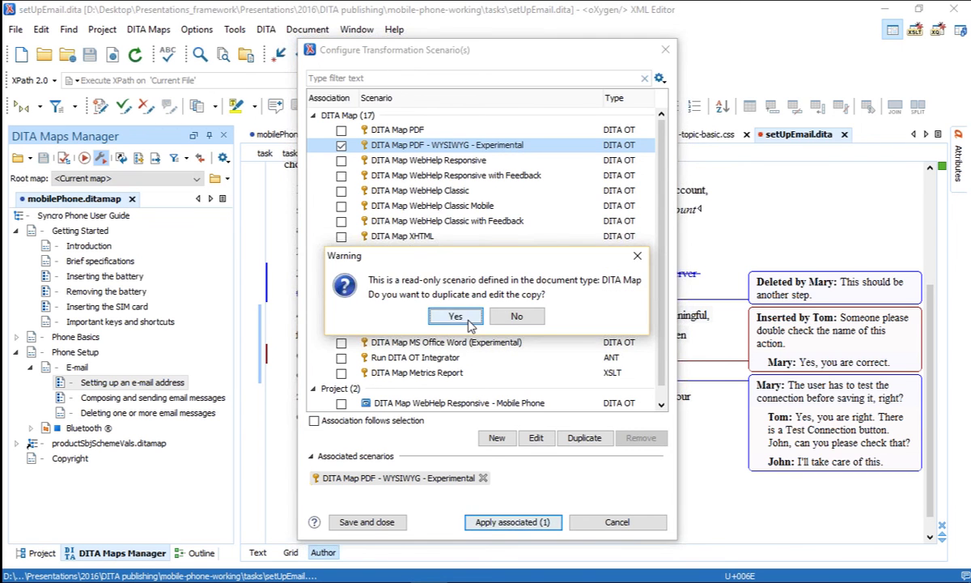
left_click(397, 314)
double_click(445, 82)
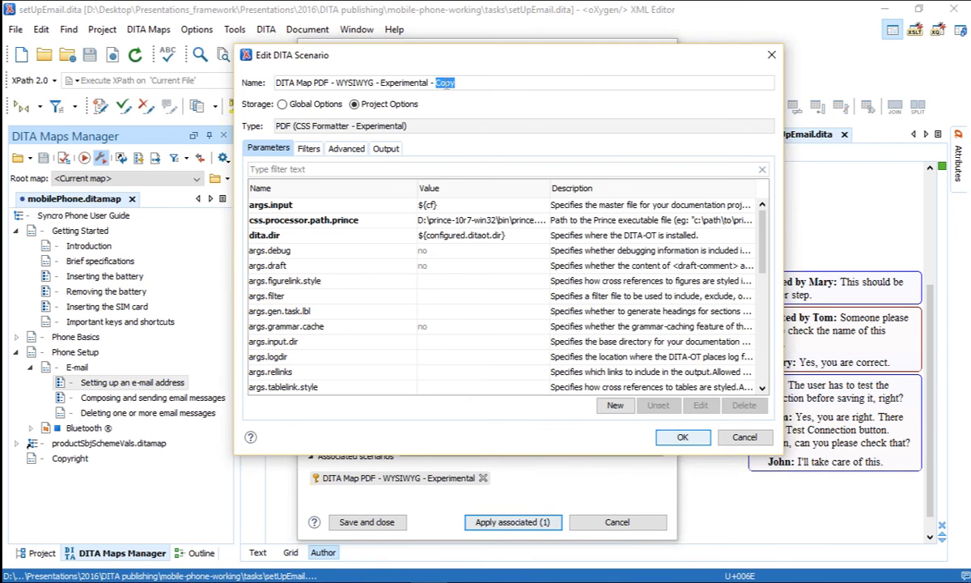
type("Mobile Phone")
Set the show.changes.and.comments parameter to yes for the Mobile Phone PDF scenario and save the scenario
left_click(410, 167)
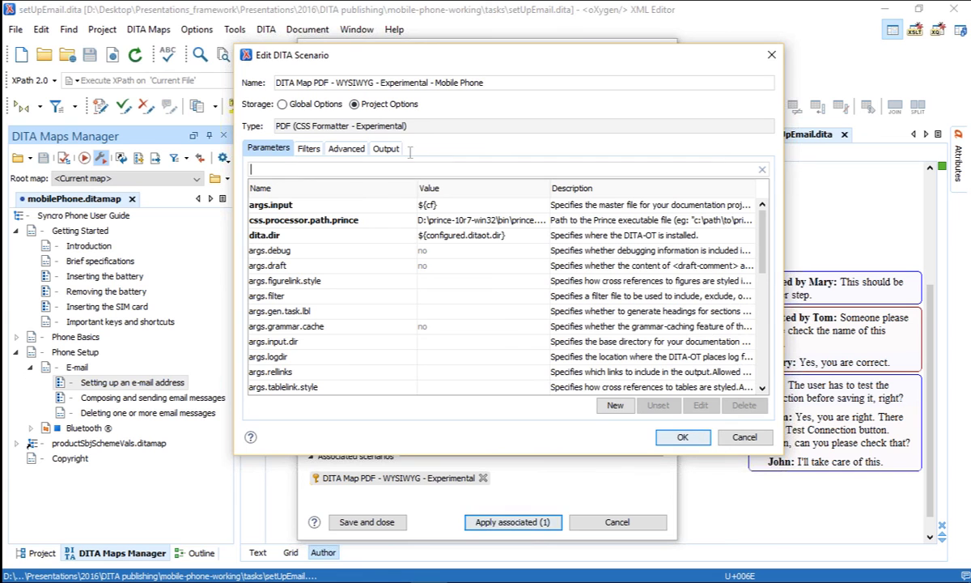
type("comments")
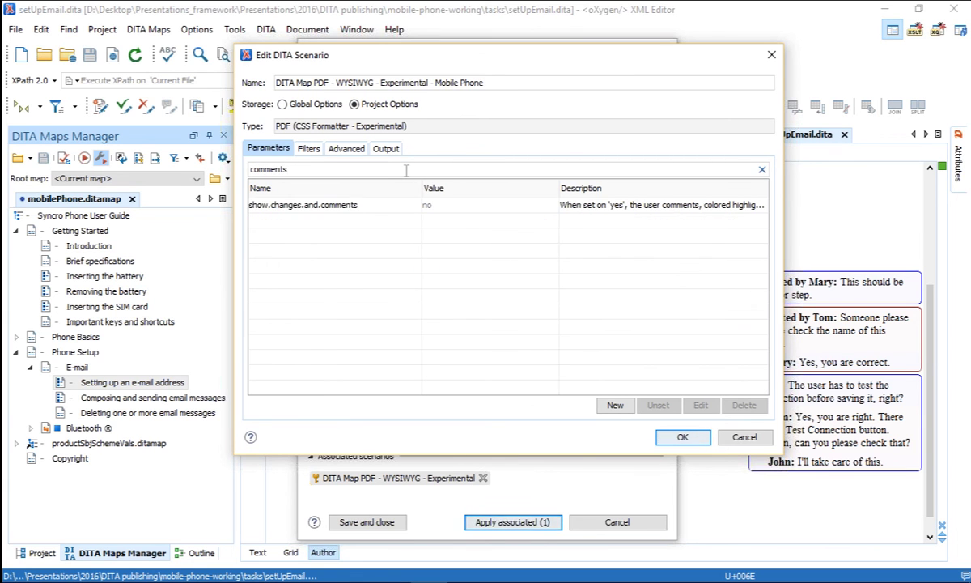
left_click(285, 205)
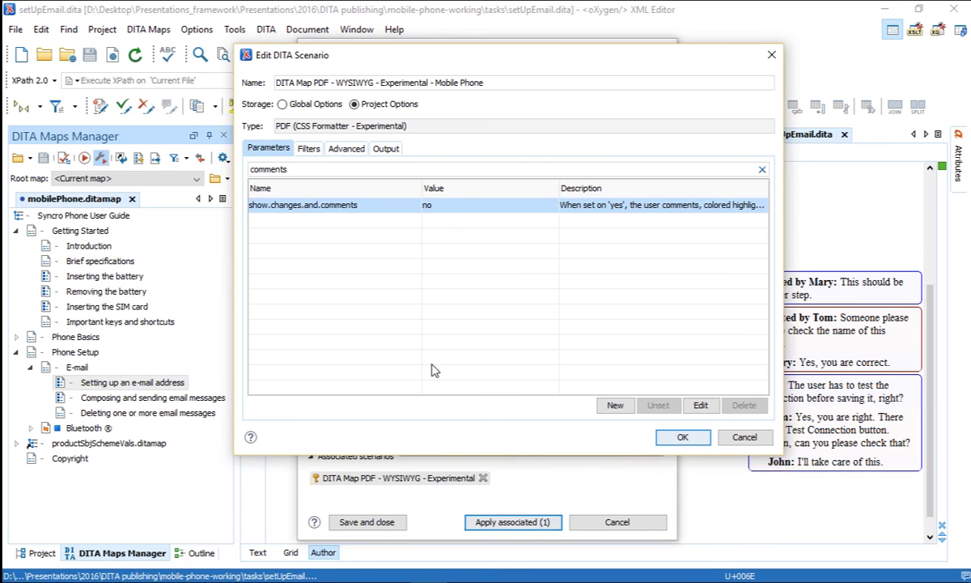
double_click(444, 210)
left_click(430, 198)
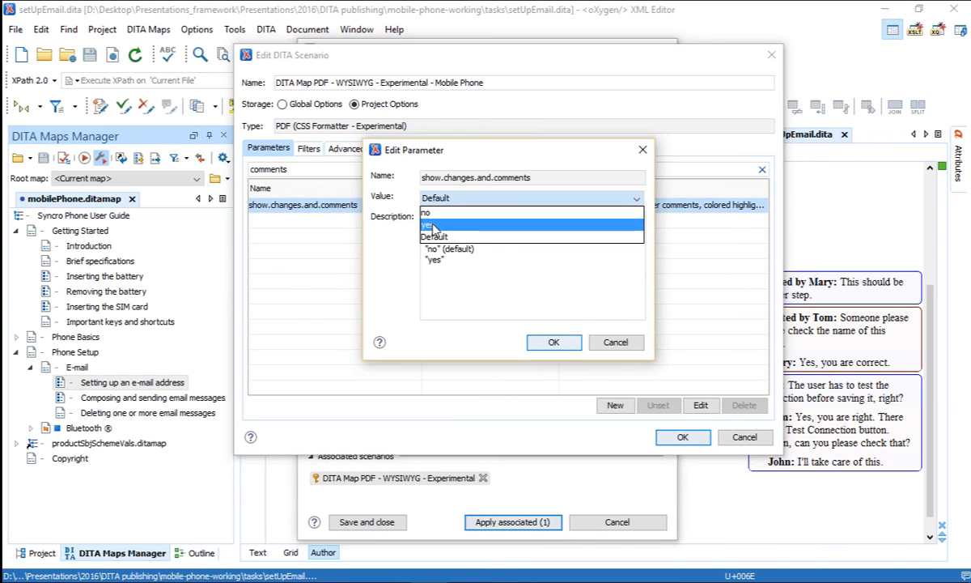
left_click(432, 224)
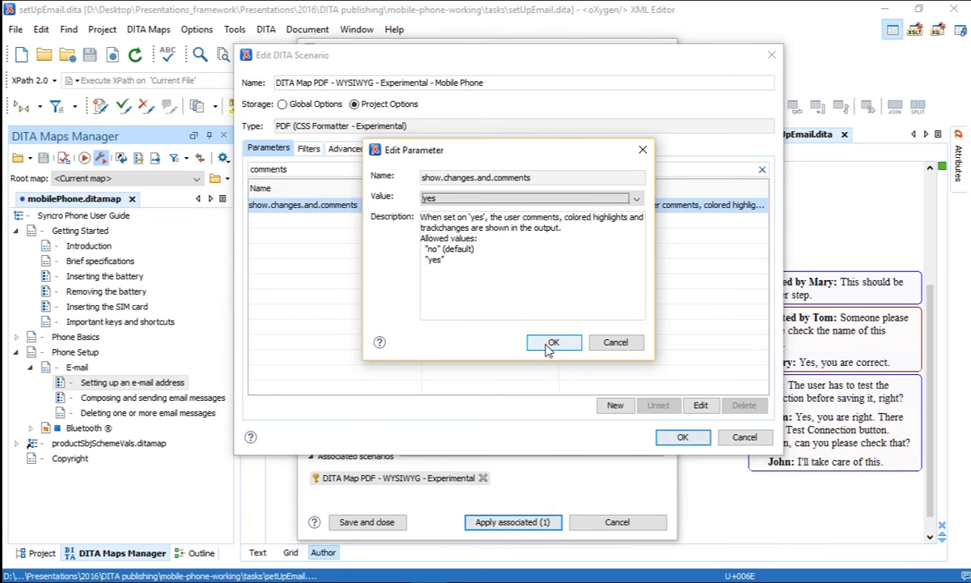
left_click(553, 343)
left_click(682, 438)
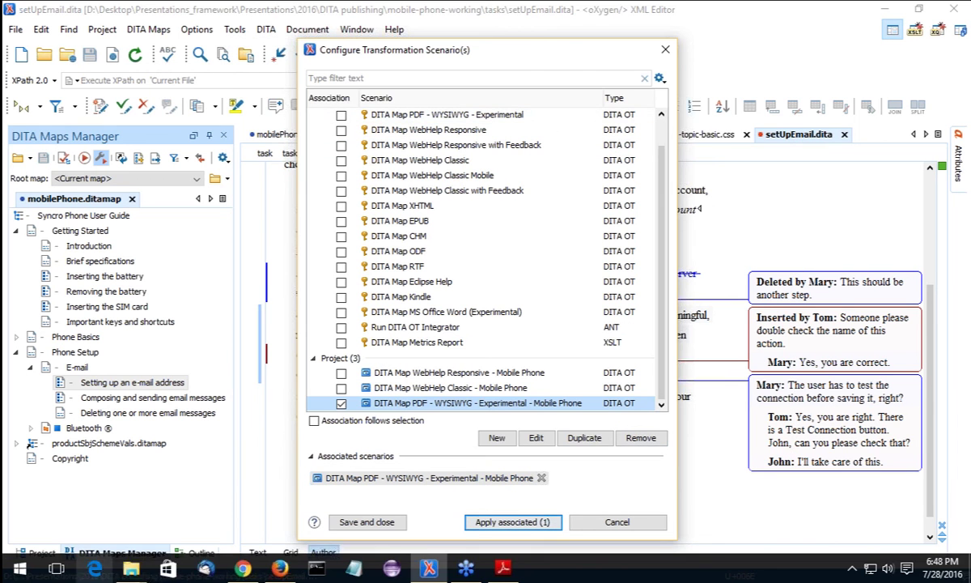
Run the associated PDF transformation and go to the Setting up an e-mail address section of the generated mobilePhone.pdf
left_click(503, 524)
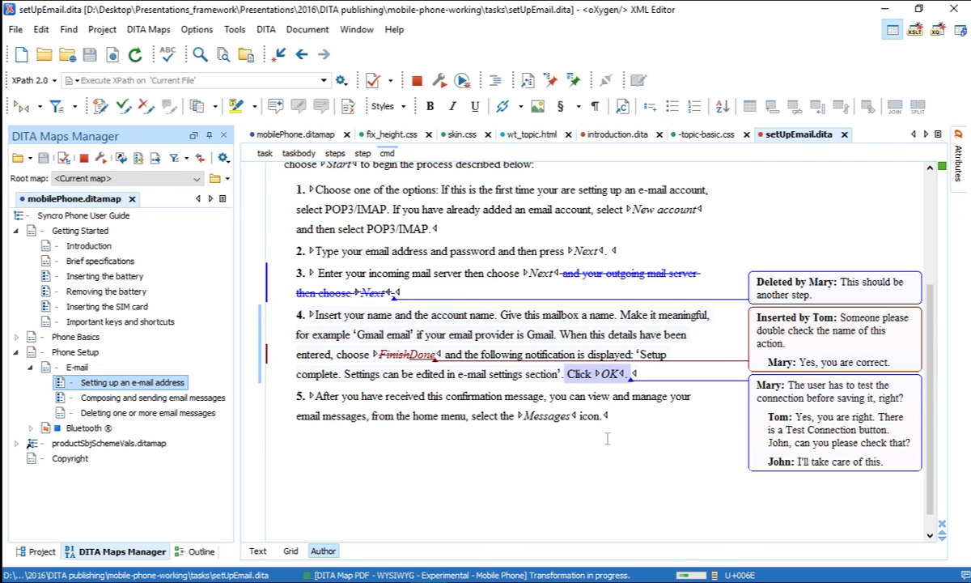
scroll(542, 358, "down", 5)
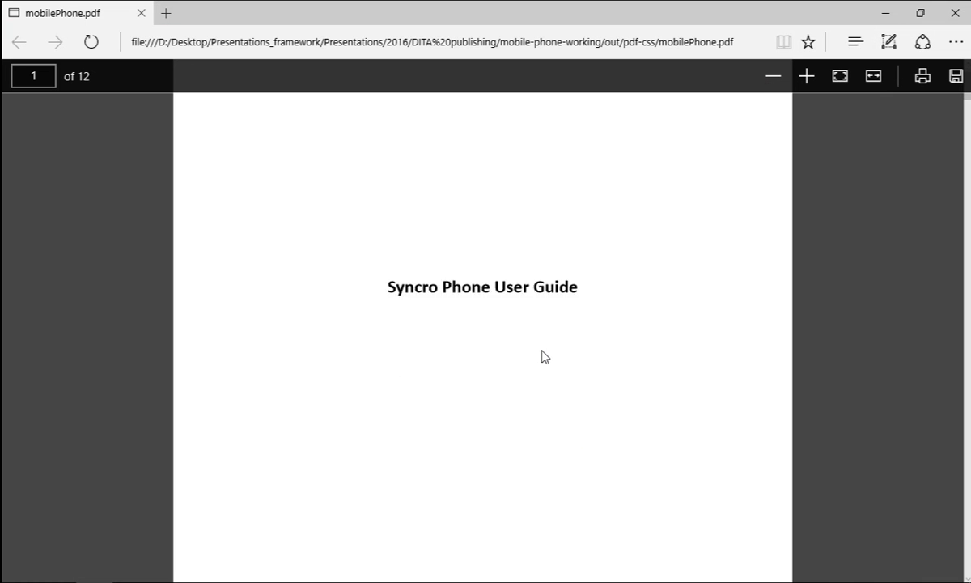
scroll(542, 357, "down", 4)
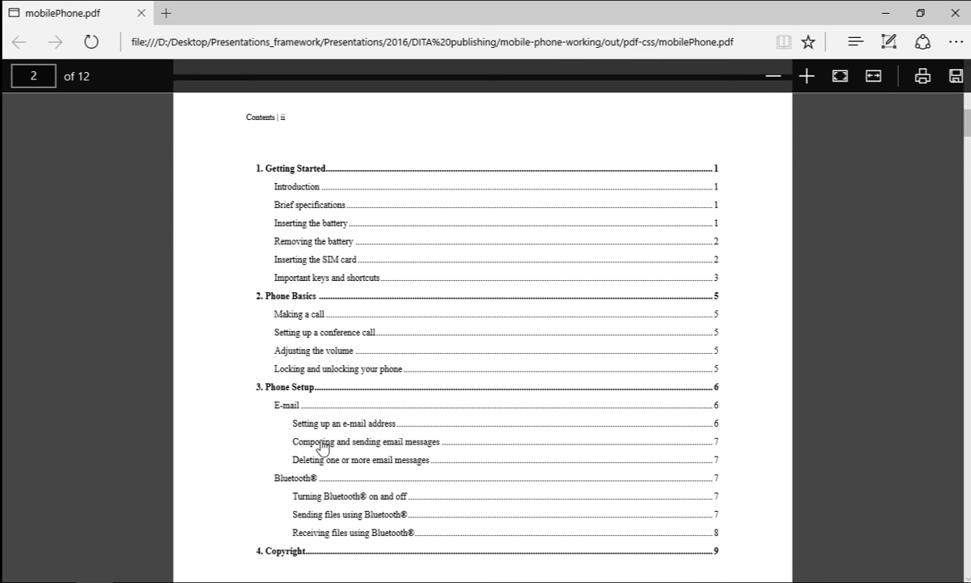
left_click(351, 427)
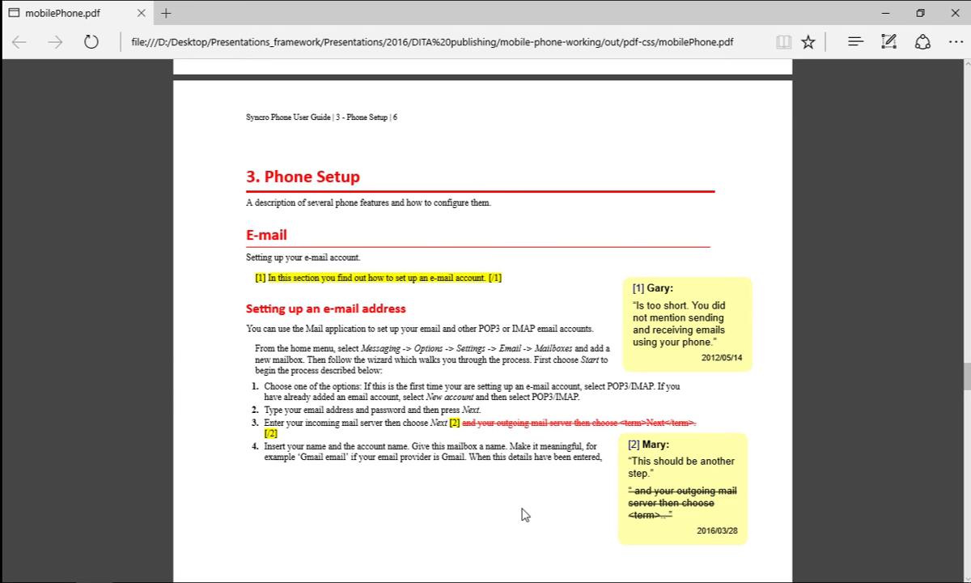
Switch to the Adobe Reader presentation and show the Change tracking and comments slide
key("alt+Tab")
key("alt+Tab")
key("alt+Tab")
key("alt+shift+Tab")
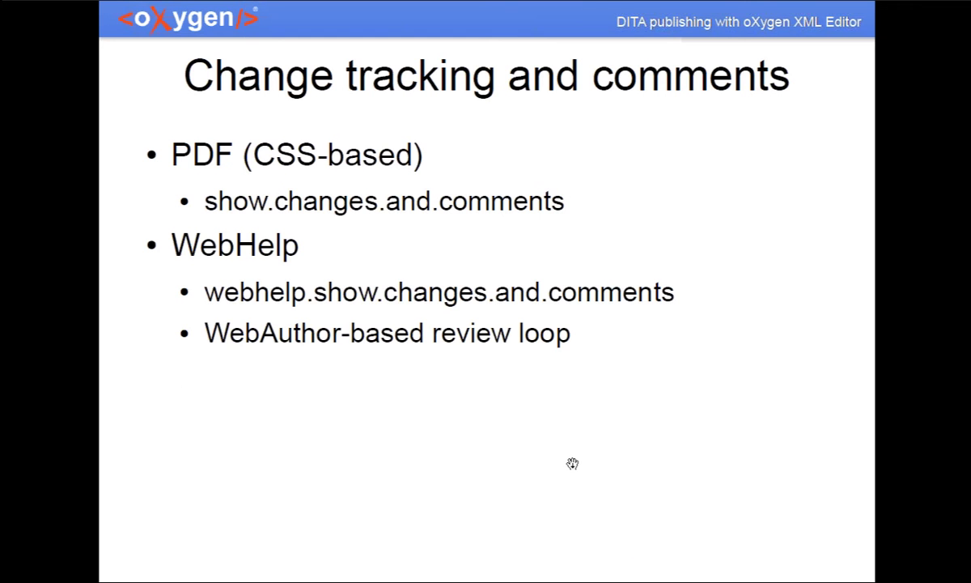
key("Right")
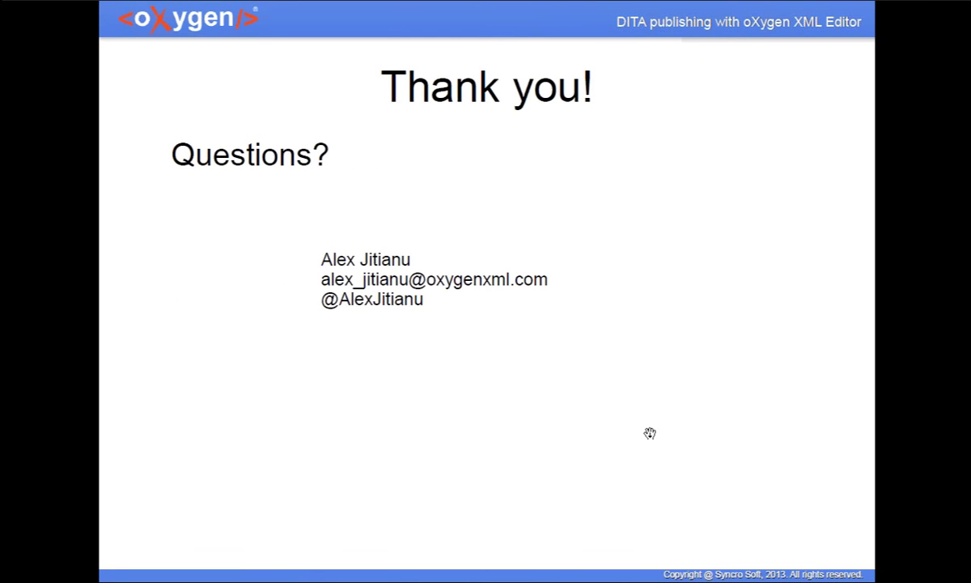
key("Left")
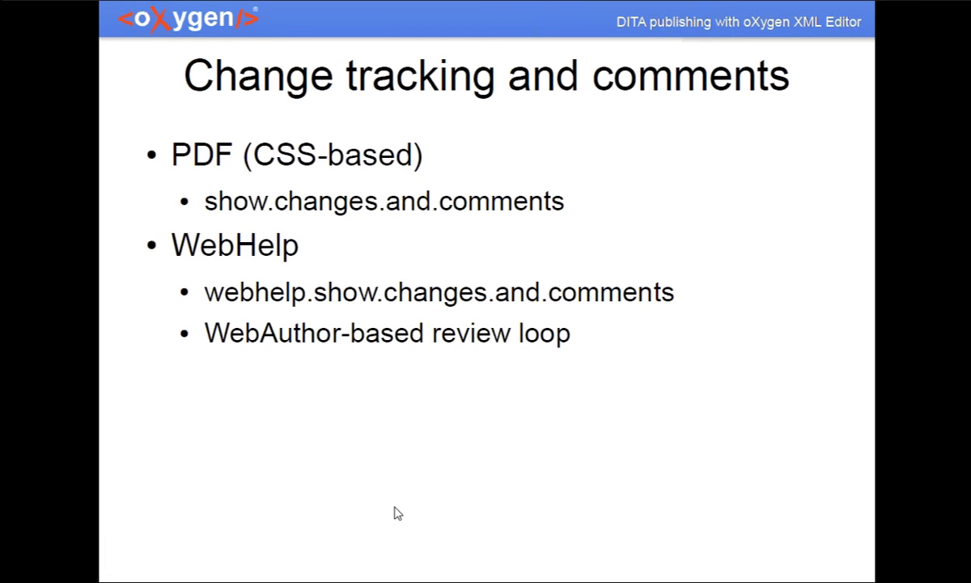
Switch to the Google Chrome window that shows the Growing Flowers Iris page
key("alt+Tab")
key("alt+Tab")
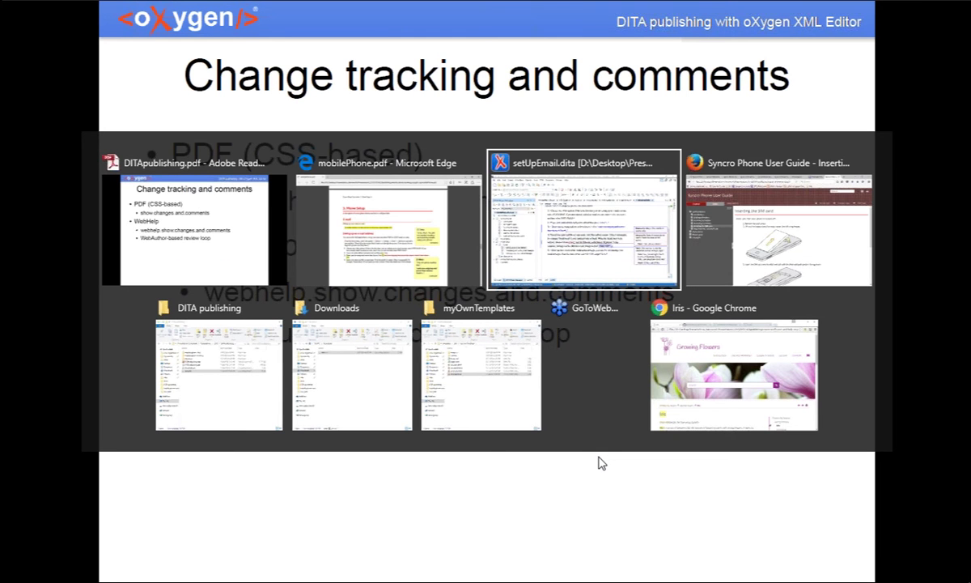
key("alt+Tab")
key("alt+Tab")
key("alt+Tab")
key("alt+Tab")
key("alt+Tab")
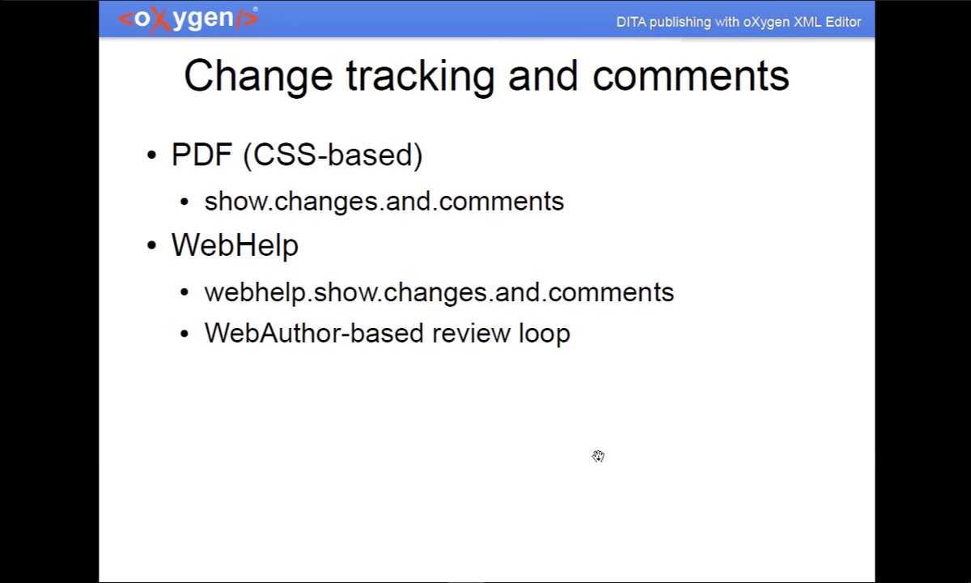
key("alt+Tab")
key("alt+Tab")
key("alt+Tab")
key("alt+Tab")
key("alt+Tab")
key("alt+Tab")
key("alt+Tab")
key("alt+Tab")
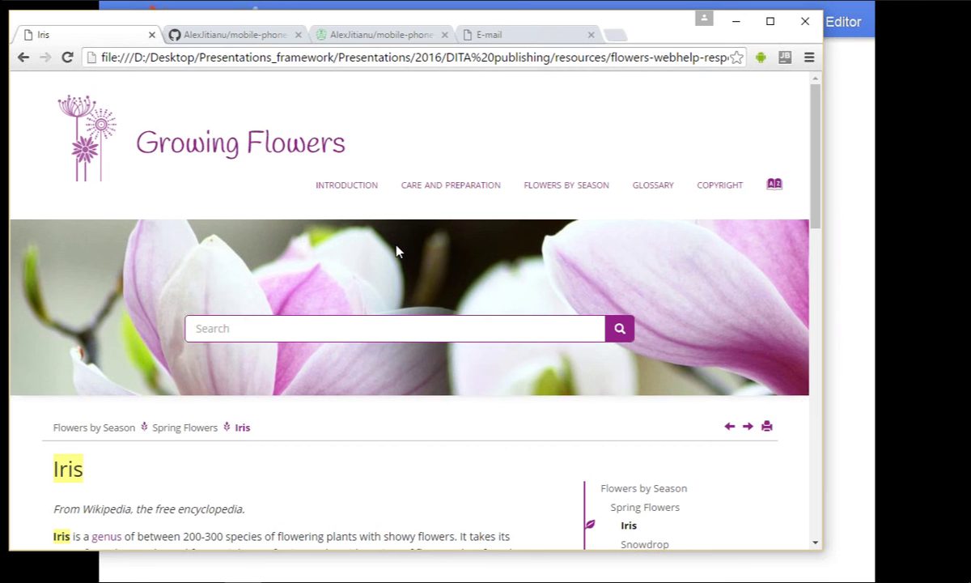
Examine the mobile-phone-userguide repository on GitHub, including the contents of its DITA folder and the .travis.yml entry
left_click(232, 36)
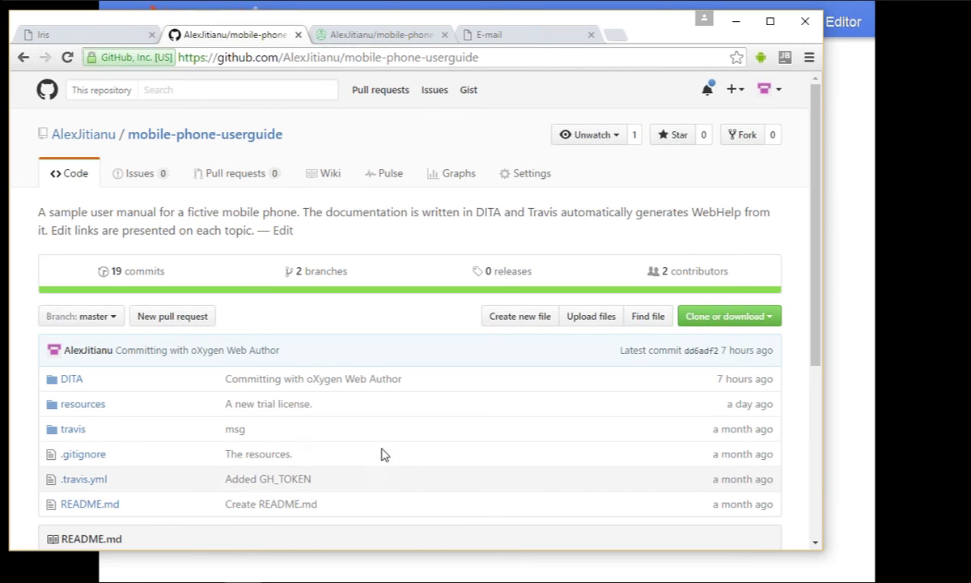
left_click(68, 379)
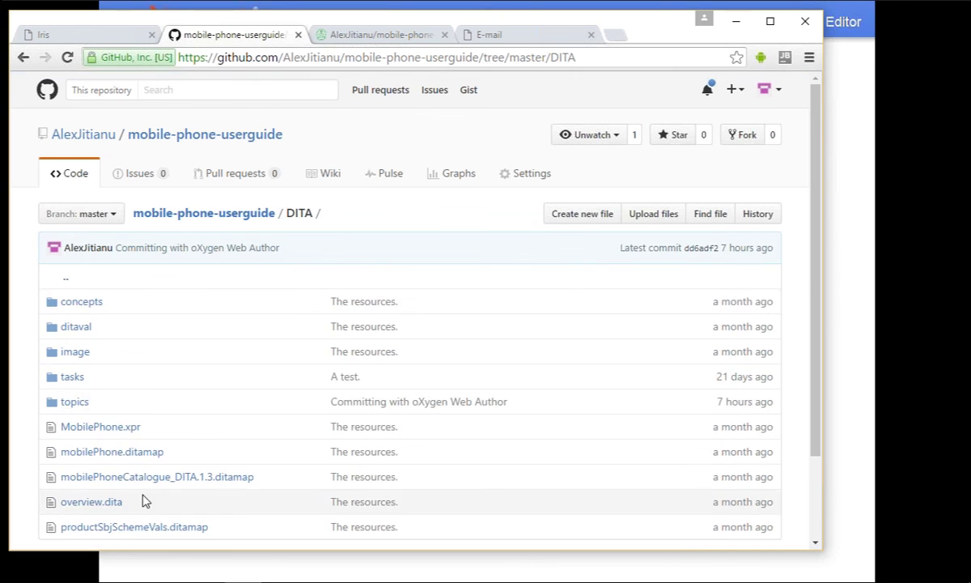
scroll(162, 506, "down", 2)
scroll(167, 503, "up", 2)
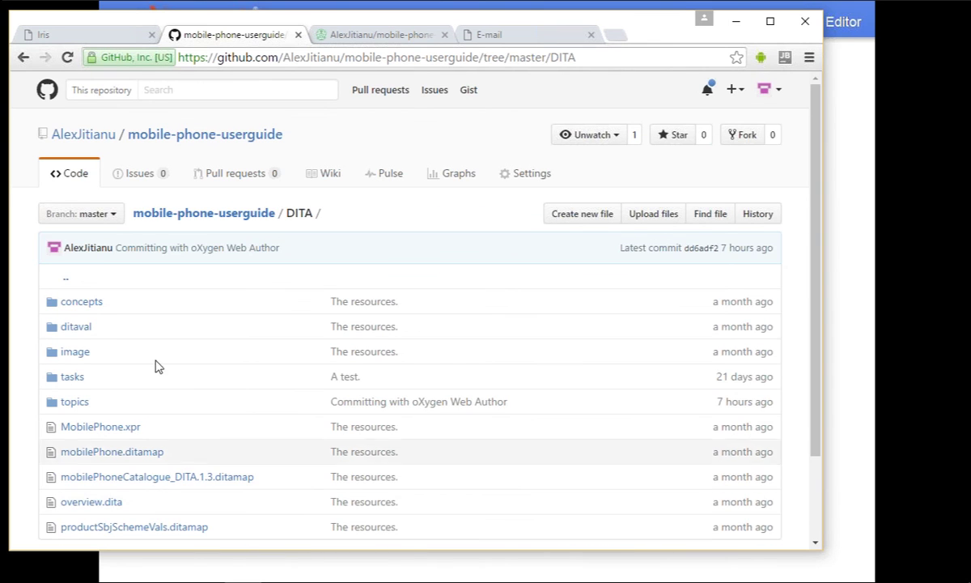
left_click(23, 58)
scroll(183, 356, "down", 1)
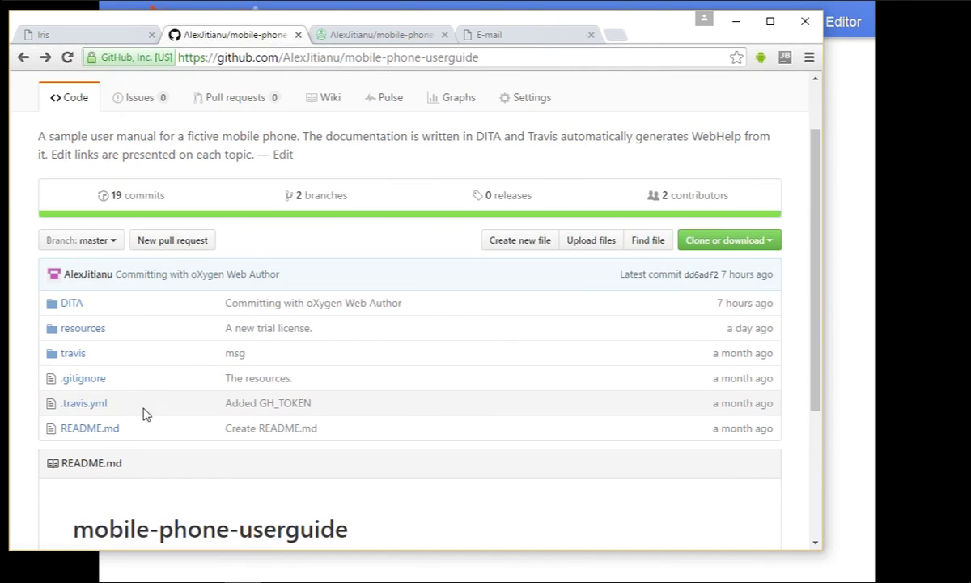
left_click_drag(105, 402, 55, 402)
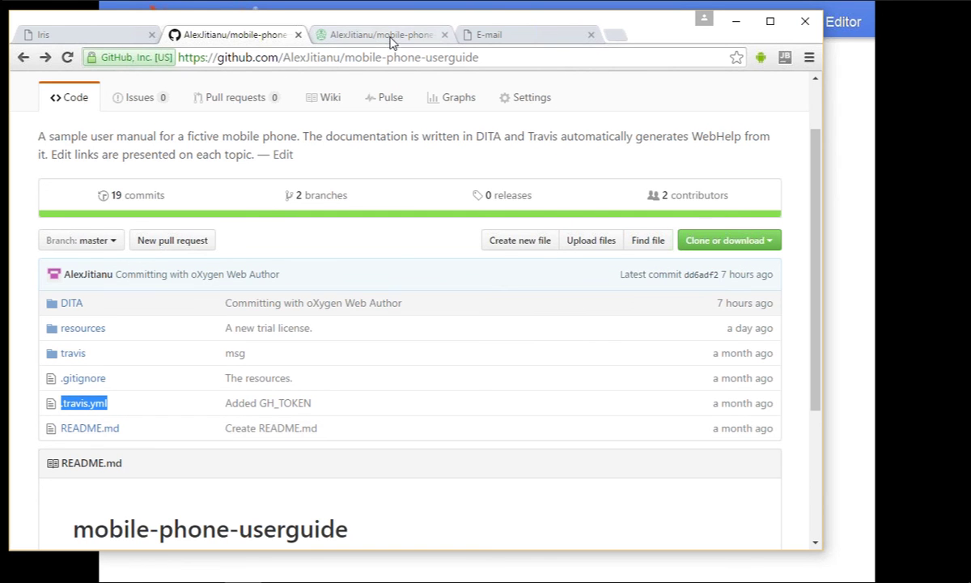
Examine the Travis CI build page for mobile-phone-userguide and the published E-mail topic with its GitHub Pages address
left_click(364, 38)
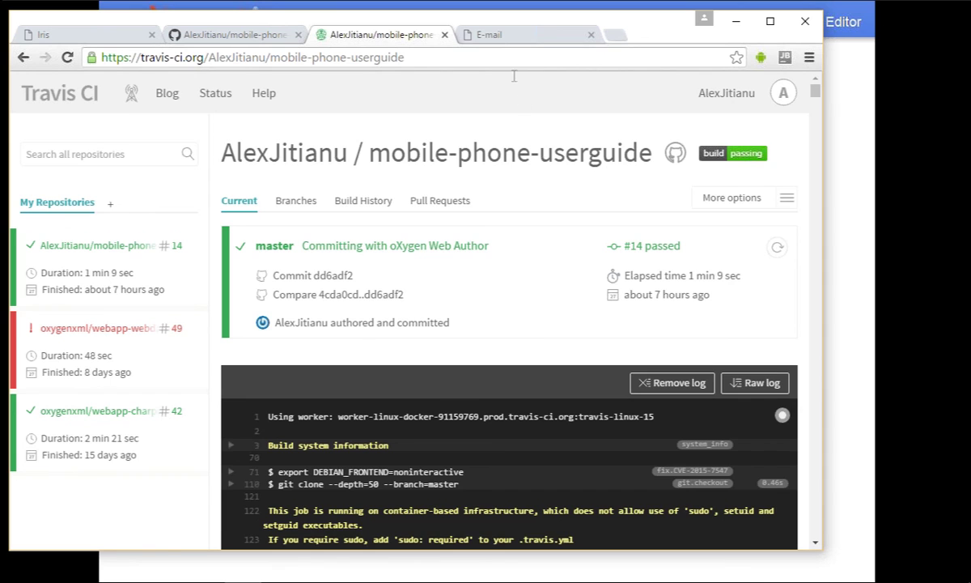
left_click(495, 37)
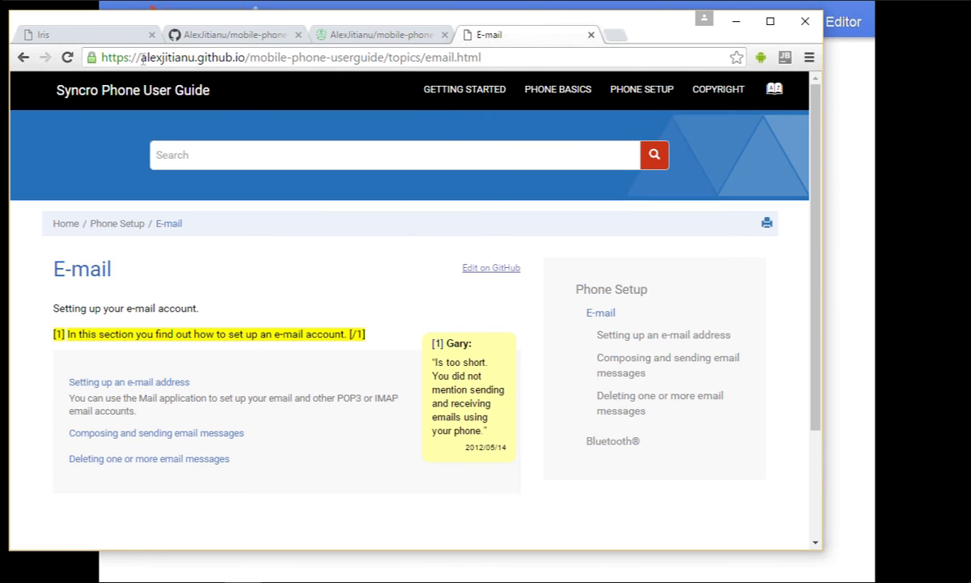
left_click_drag(140, 57, 245, 66)
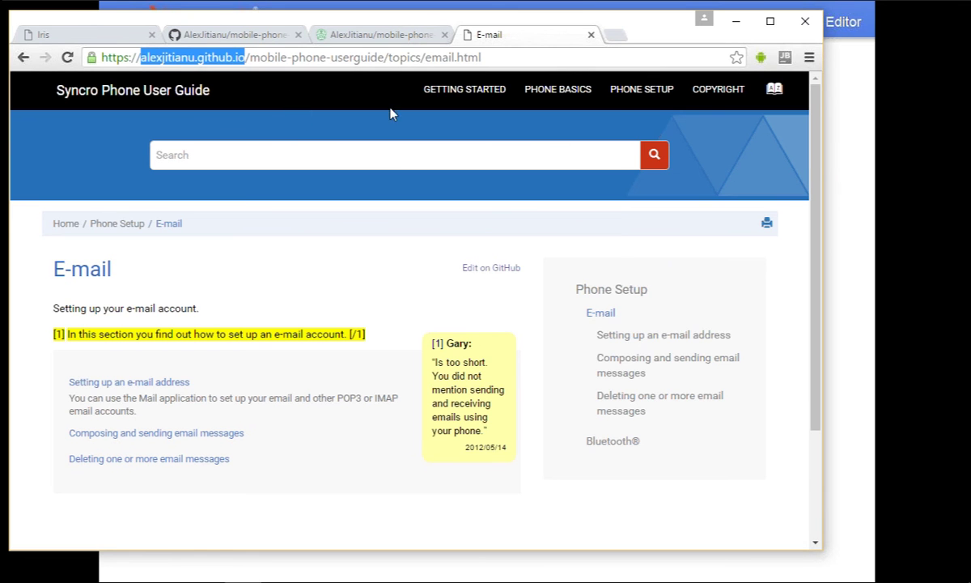
left_click(542, 55)
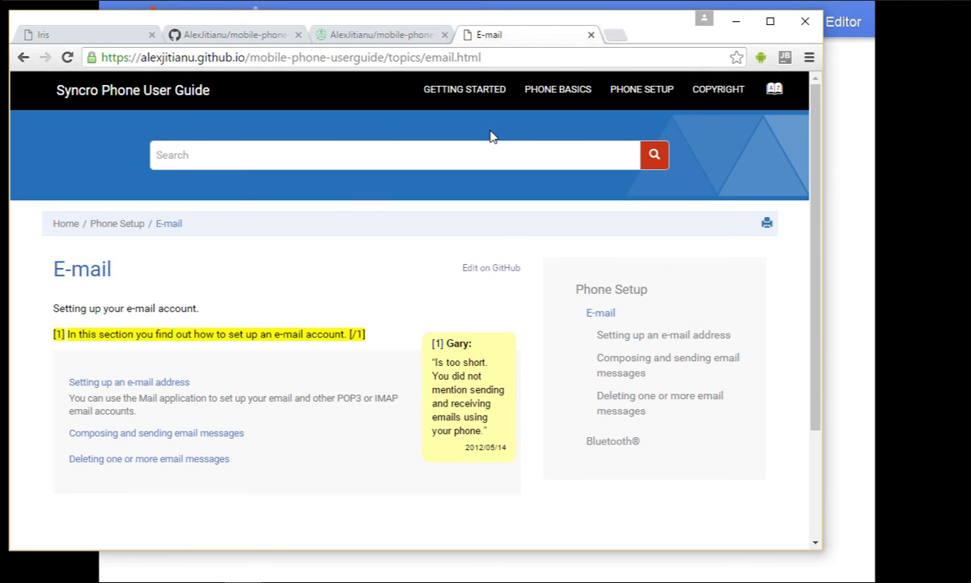
left_click(497, 60)
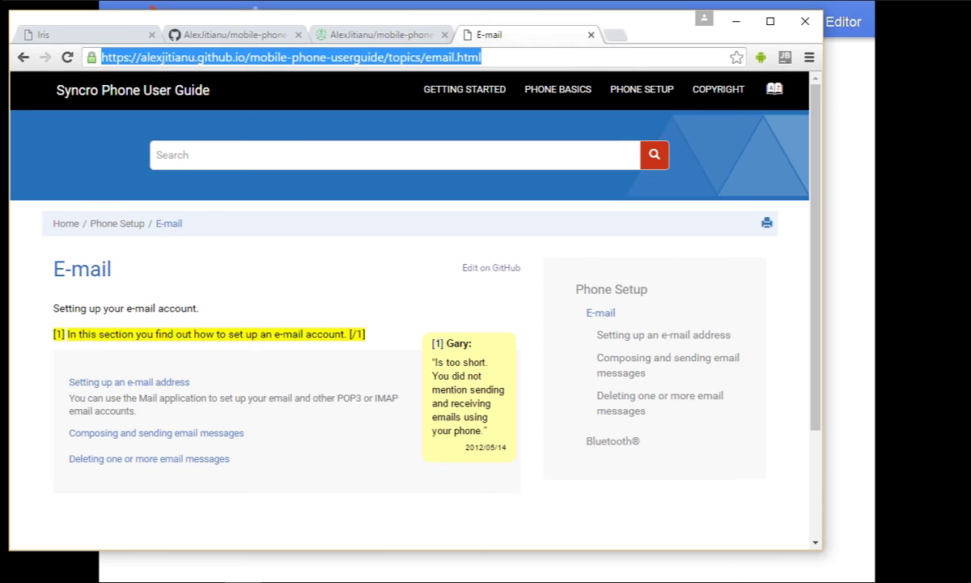
left_click(413, 278)
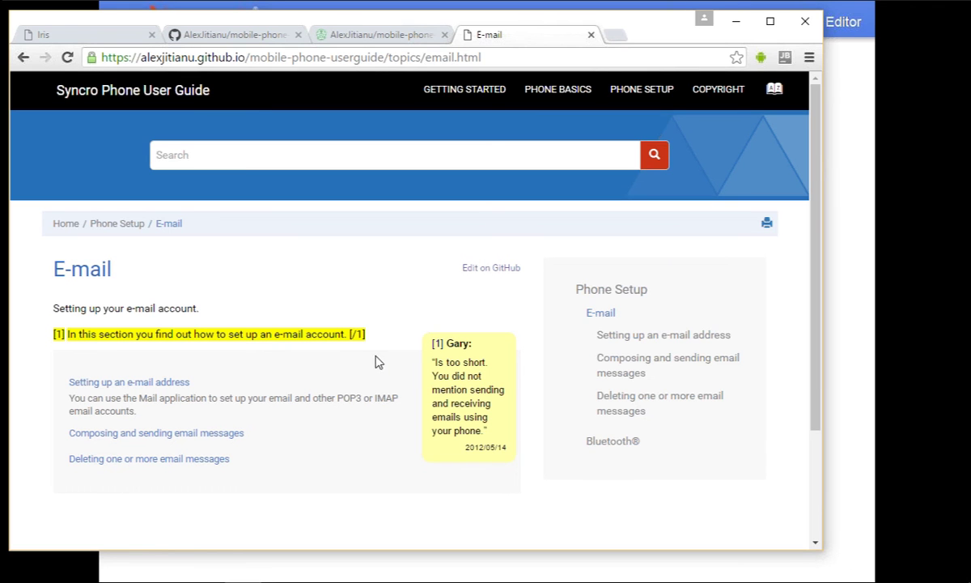
Open the published E-mail topic for editing in oXygen XML Web Author and reply "That's correct" to the review comment
left_click(489, 269)
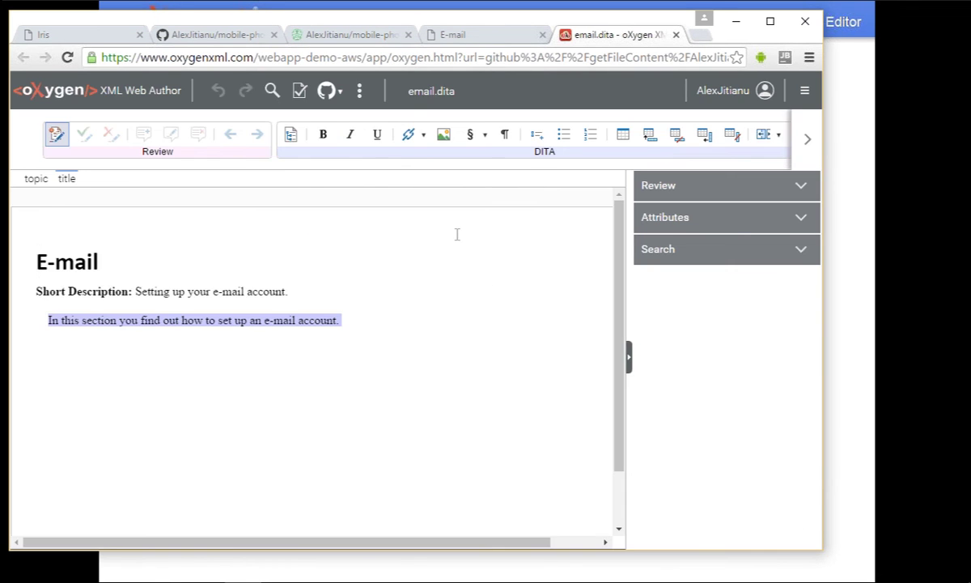
left_click(668, 202)
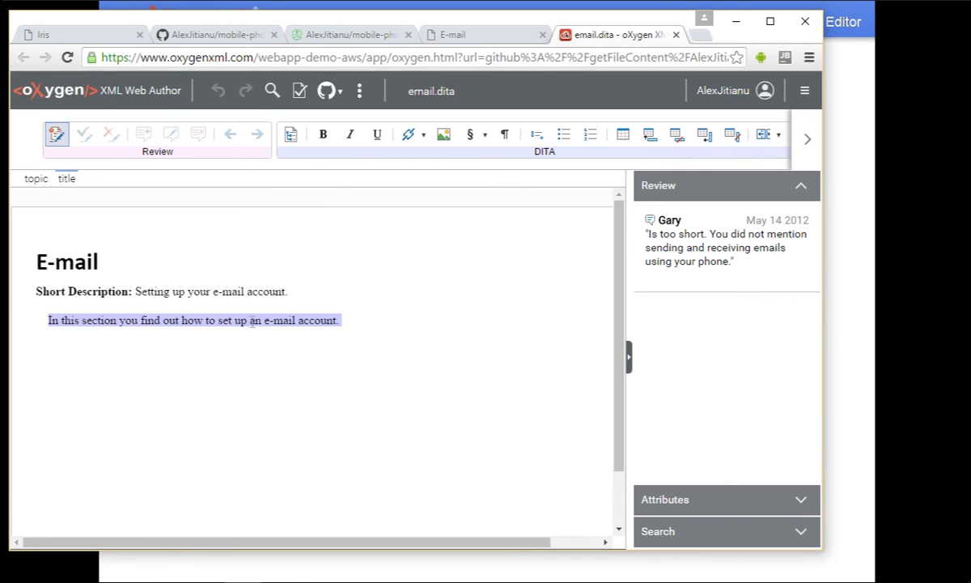
left_click(245, 297)
left_click(763, 276)
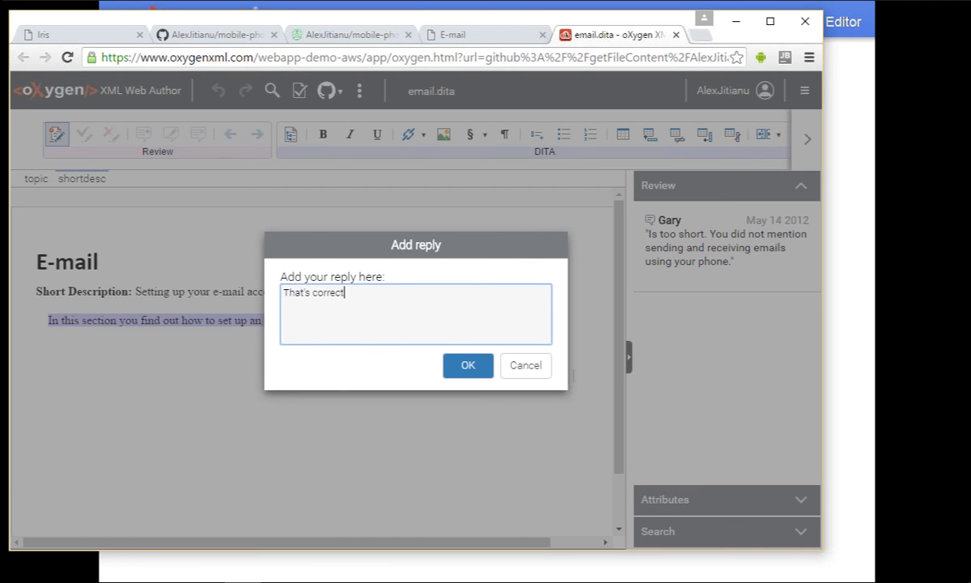
left_click(471, 365)
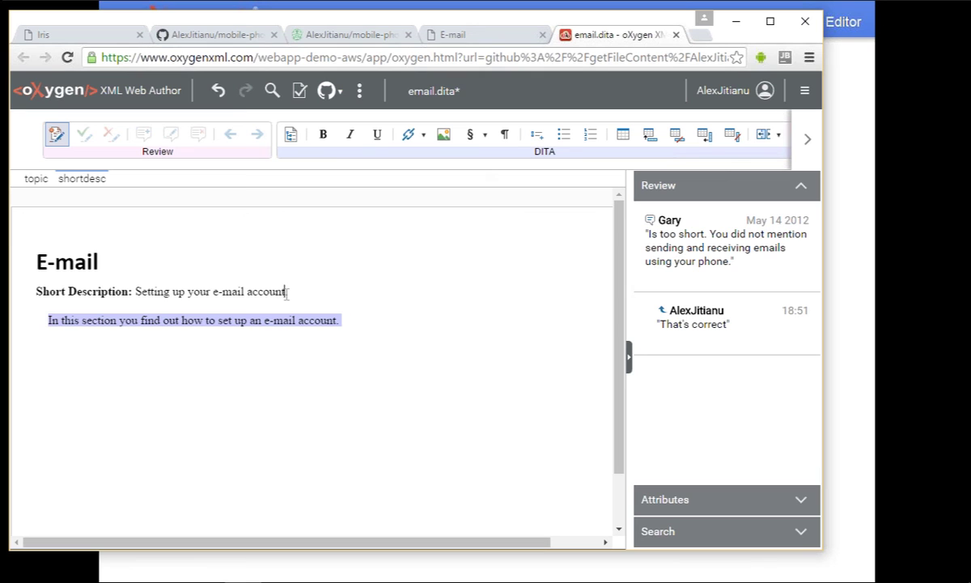
Append "and more" to the short description as a tracked change and commit email.dita to the master branch on GitHub
type("and more")
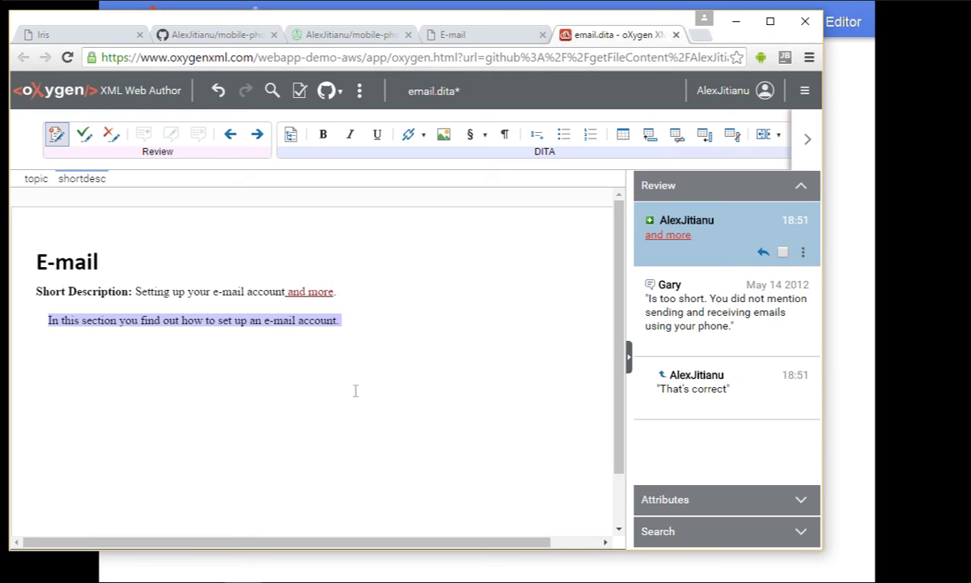
left_click(323, 88)
left_click(359, 91)
left_click(343, 98)
left_click(339, 115)
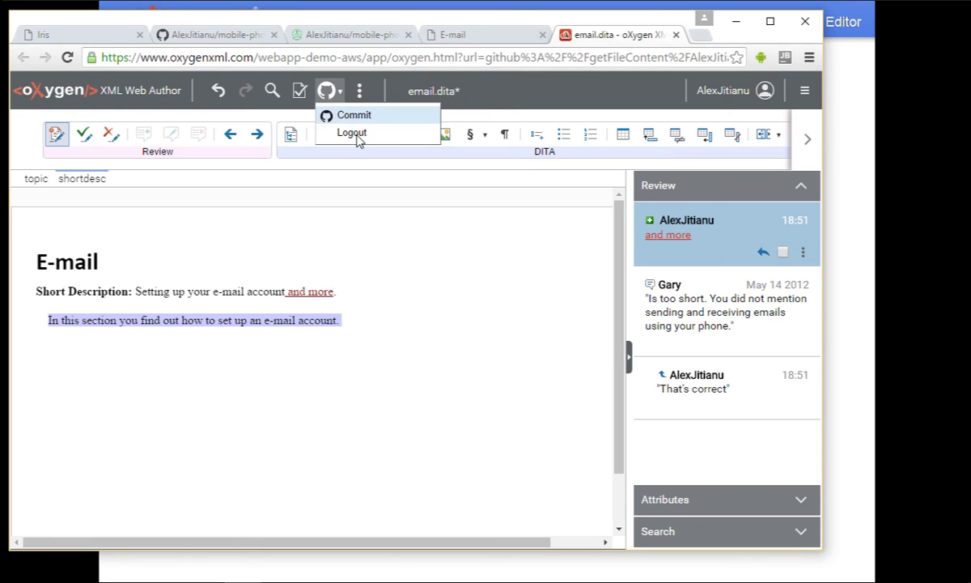
left_click(503, 399)
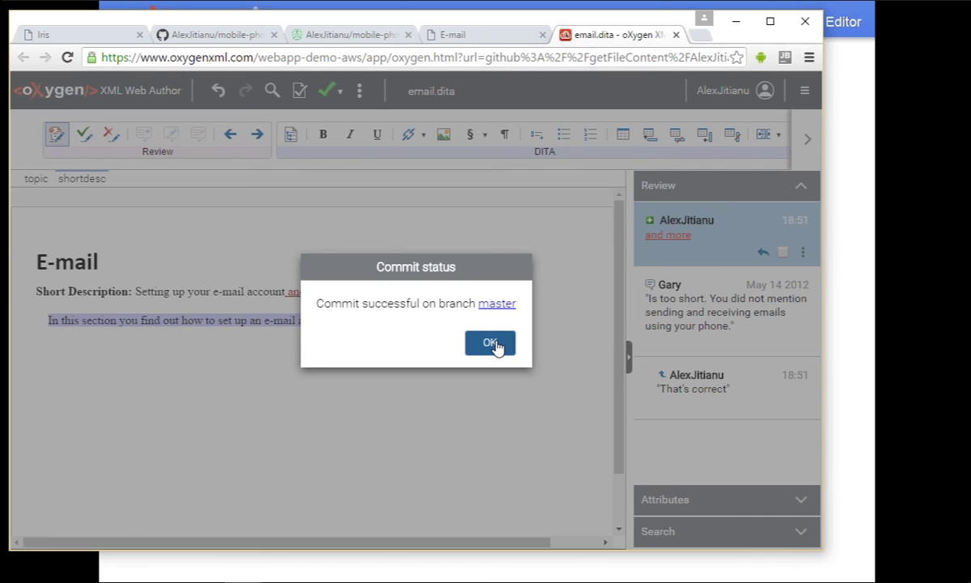
left_click(490, 343)
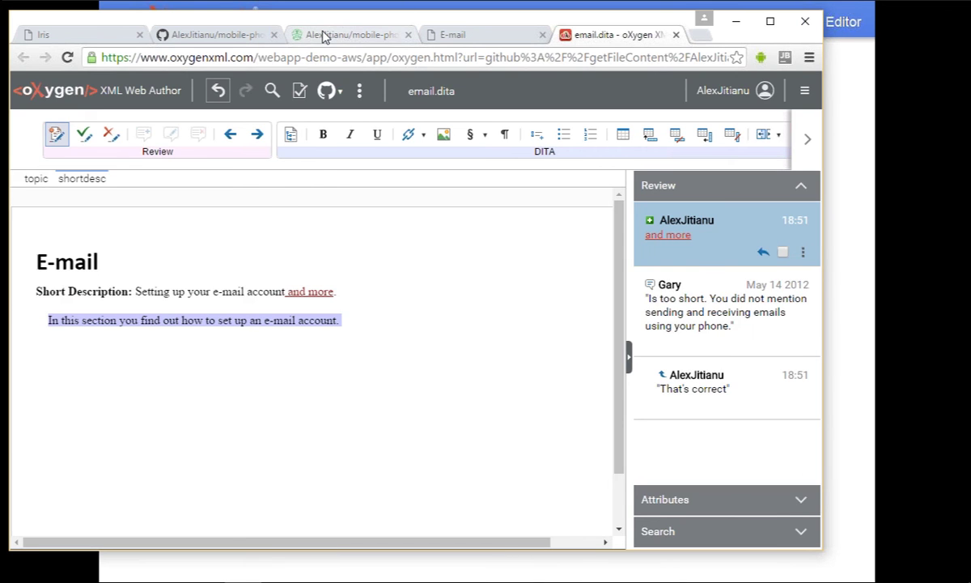
Check the Travis CI build page for mobile-phone-userguide and the published E-mail topic after the commit
left_click(324, 35)
left_click(777, 249)
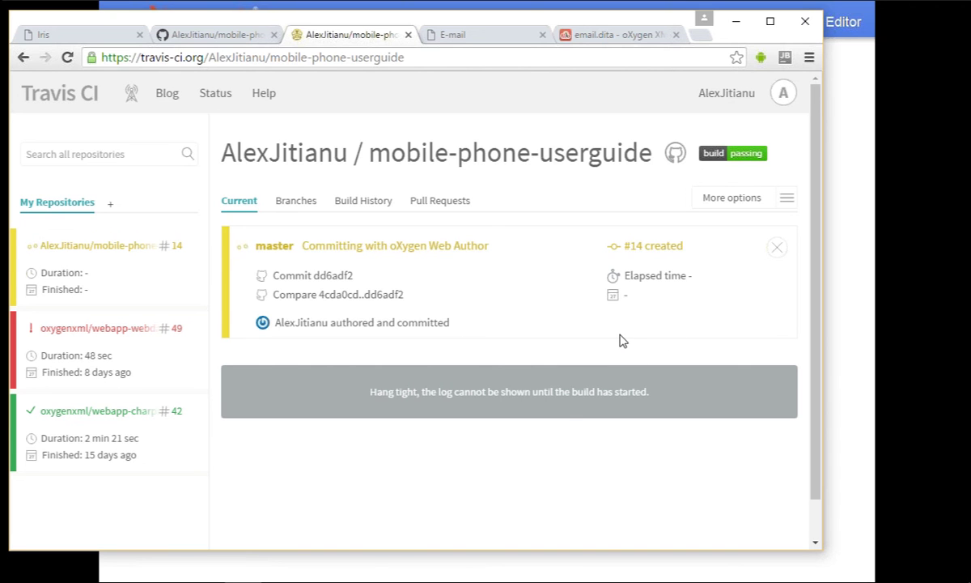
left_click(497, 35)
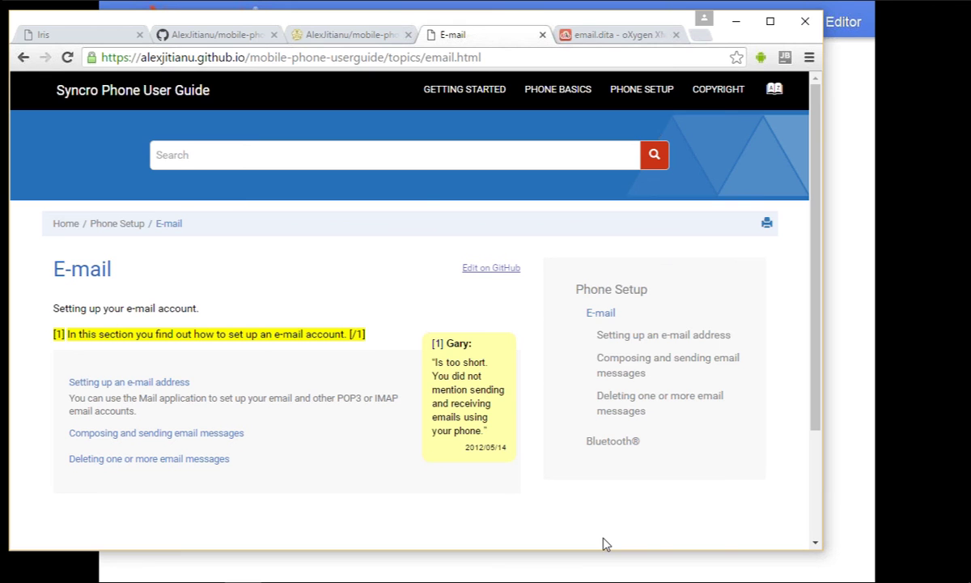
left_click(356, 35)
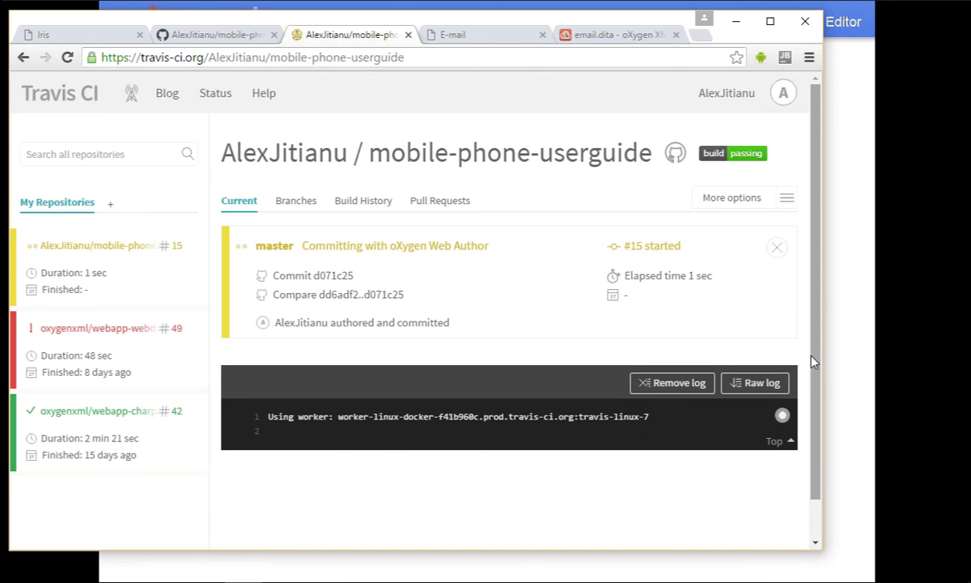
Follow the running Travis CI build log for mobile-phone-userguide down to its latest lines
left_click_drag(814, 356, 820, 371)
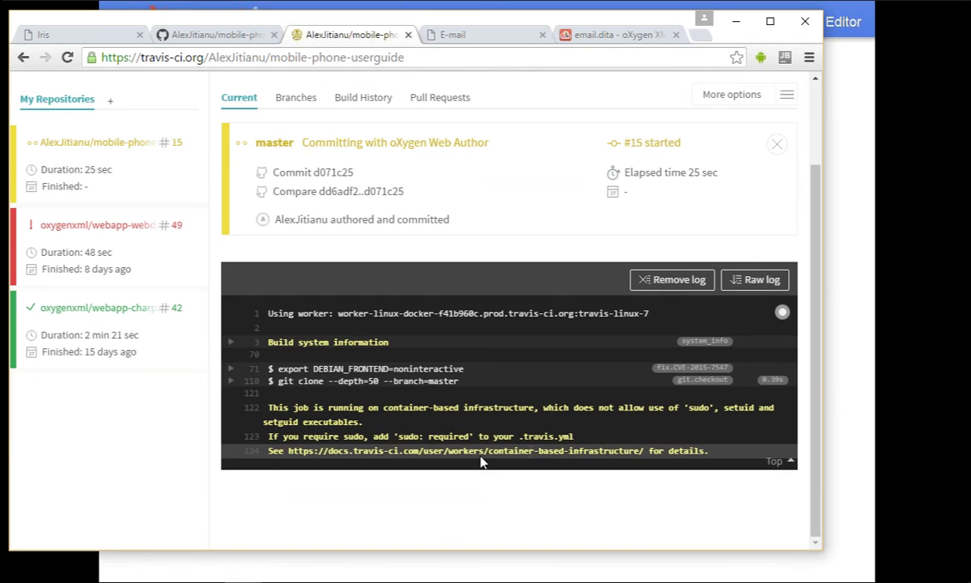
scroll(623, 500, "down", 3)
scroll(624, 499, "down", 3)
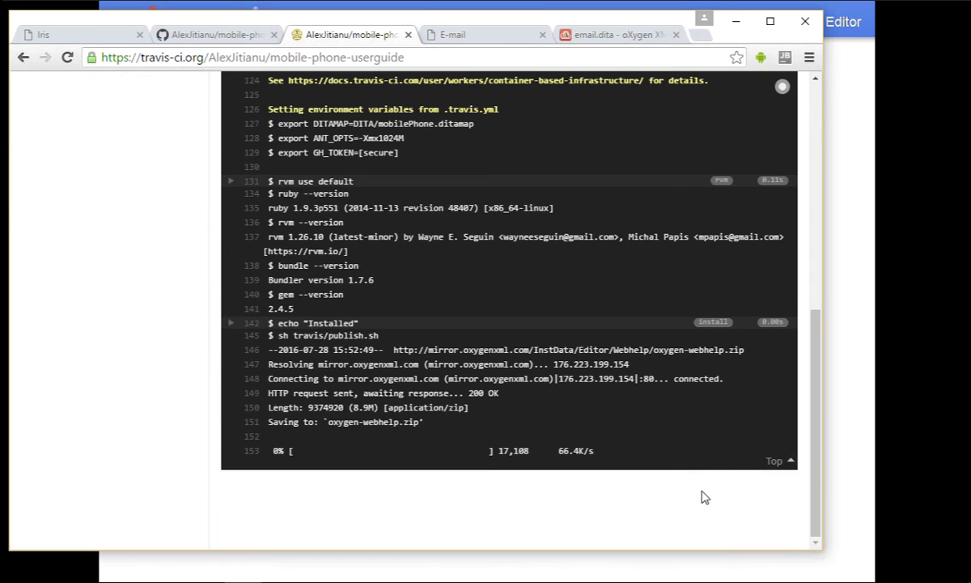
scroll(684, 470, "down", 15)
left_click_drag(820, 186, 818, 529)
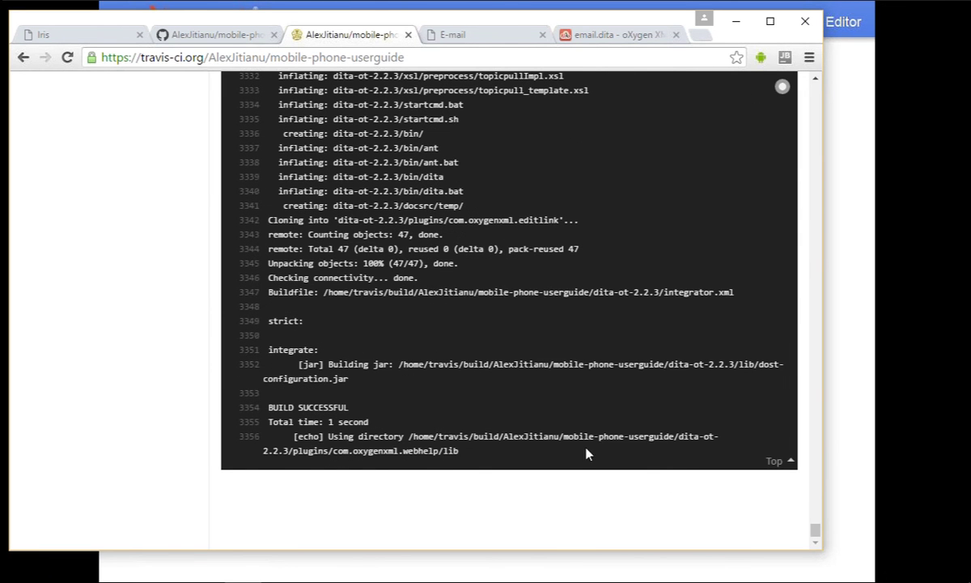
Recheck the published E-mail topic, and examine the elapsed time and final log lines of the Travis CI build
left_click(484, 36)
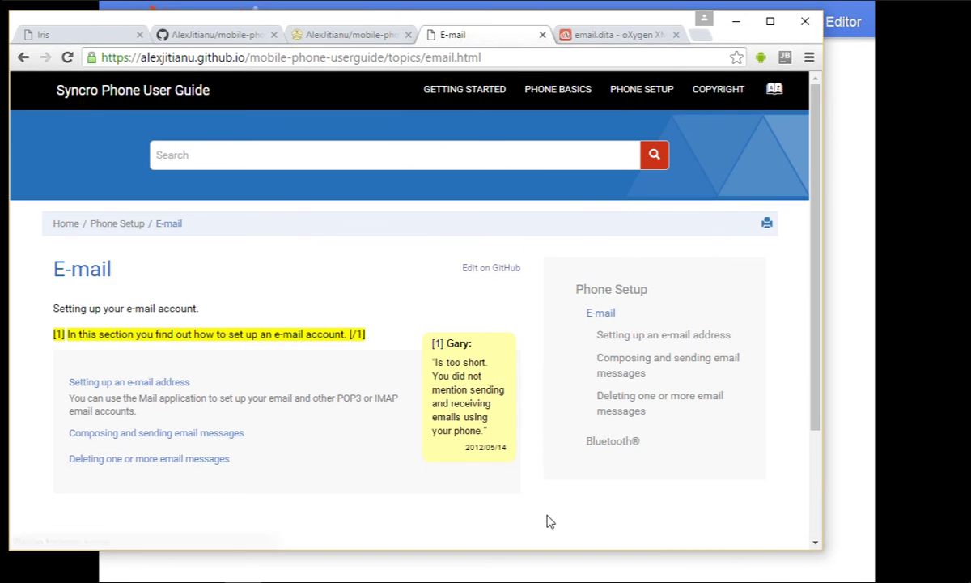
left_click(355, 36)
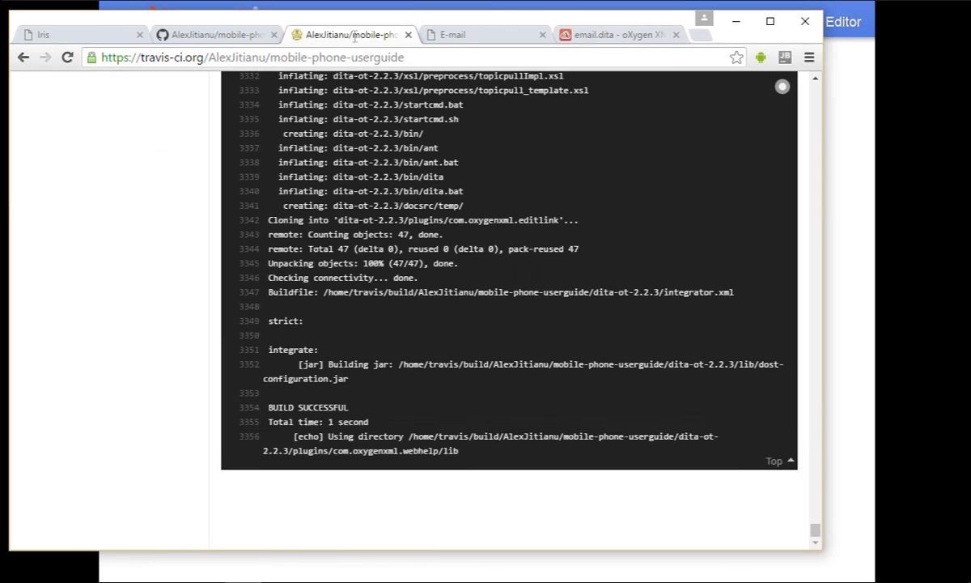
scroll(748, 477, "up", 2)
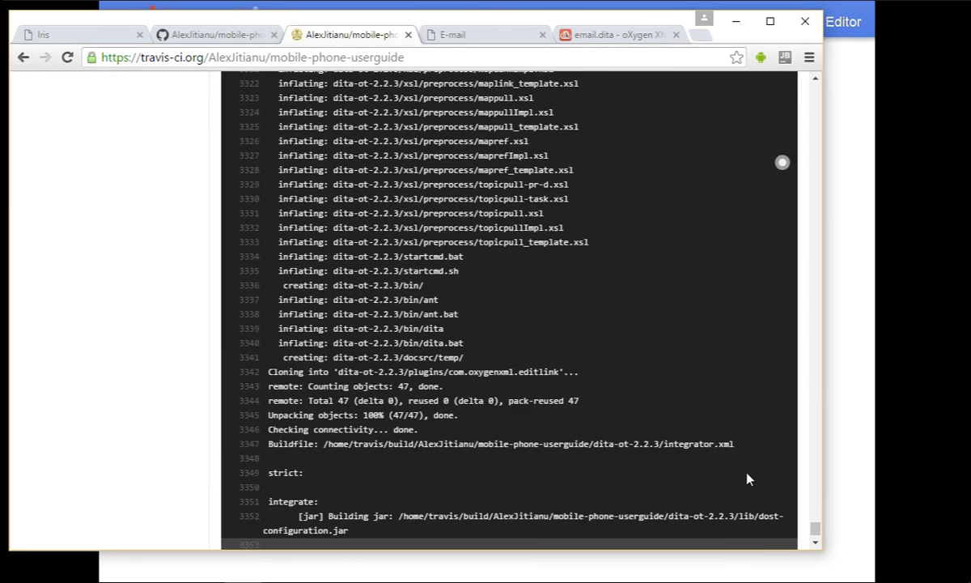
scroll(748, 479, "up", 1)
left_click_drag(817, 519, 816, 79)
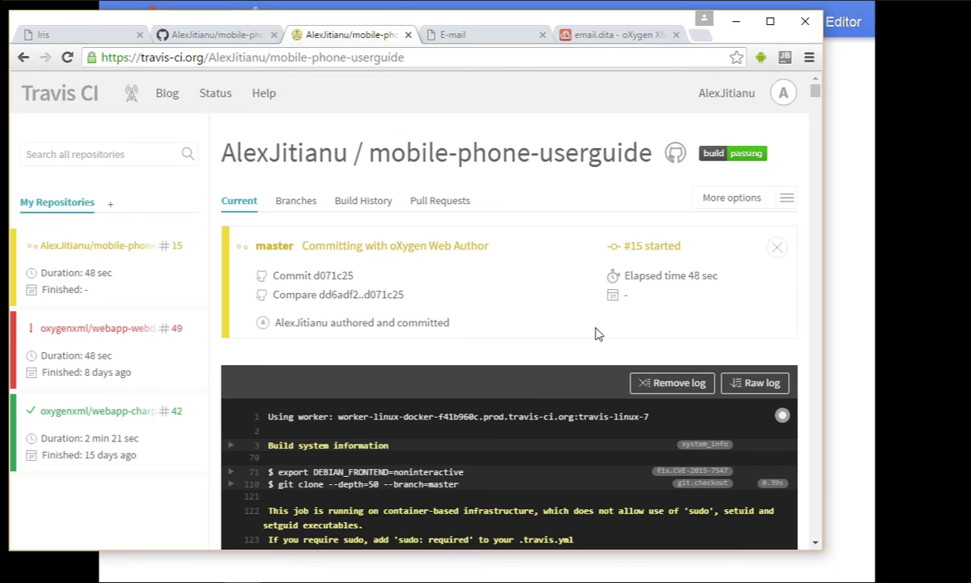
double_click(693, 275)
left_click_drag(694, 276, 718, 276)
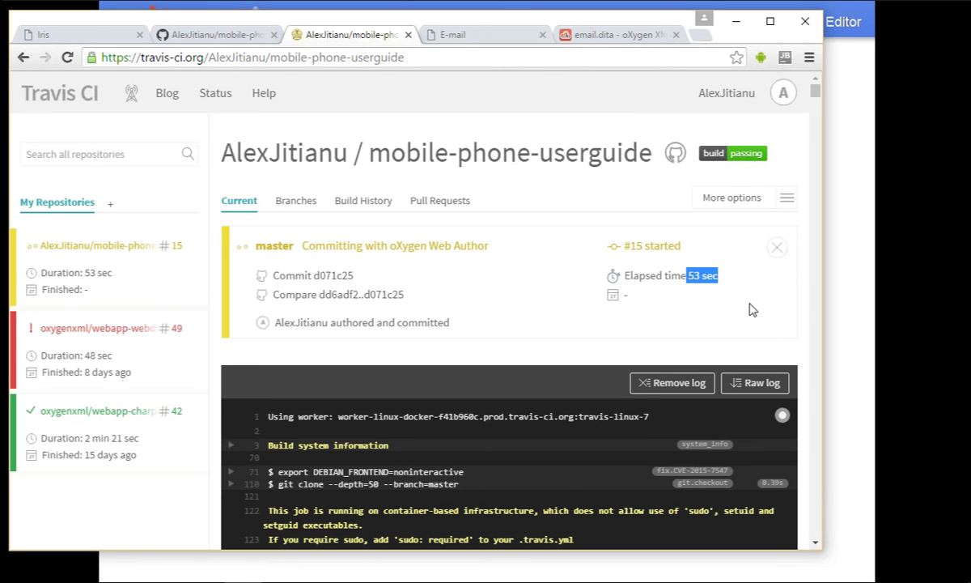
scroll(816, 93, "down", 10)
scroll(813, 541, "down", 20)
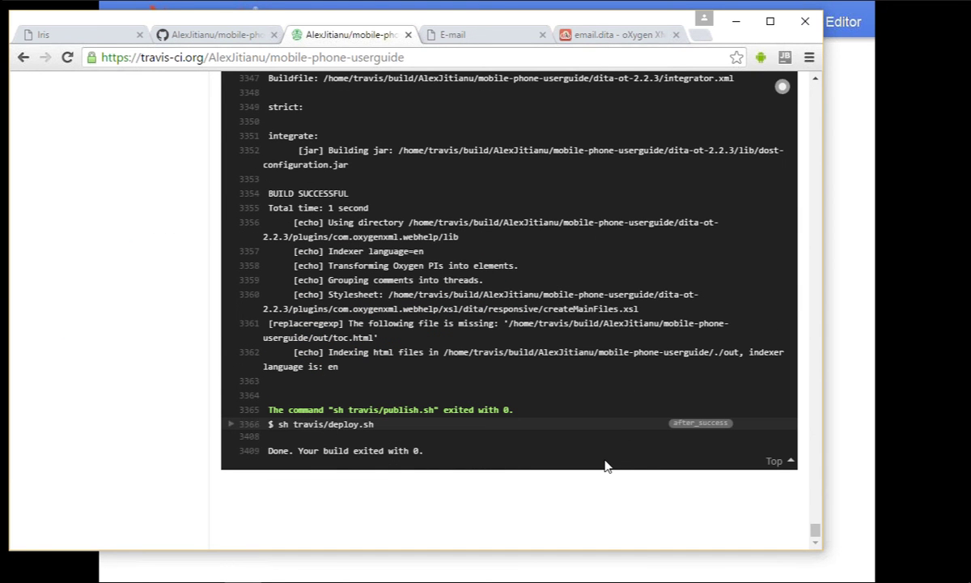
Review the tracked insertion "and more" and the comment reply in the republished E-mail topic
left_click(479, 36)
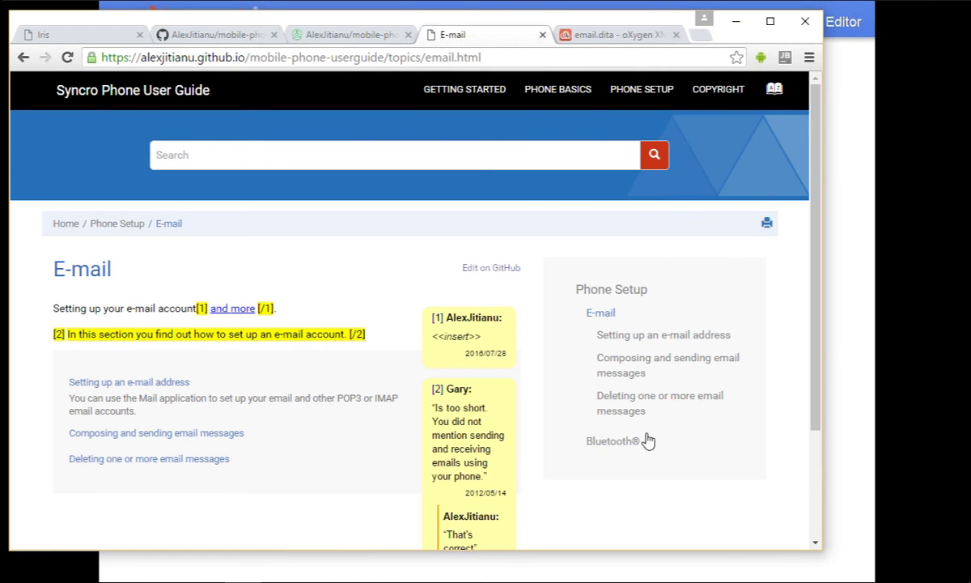
scroll(647, 440, "down", 2)
left_click_drag(210, 162, 250, 162)
left_click_drag(442, 370, 678, 448)
left_click(597, 521)
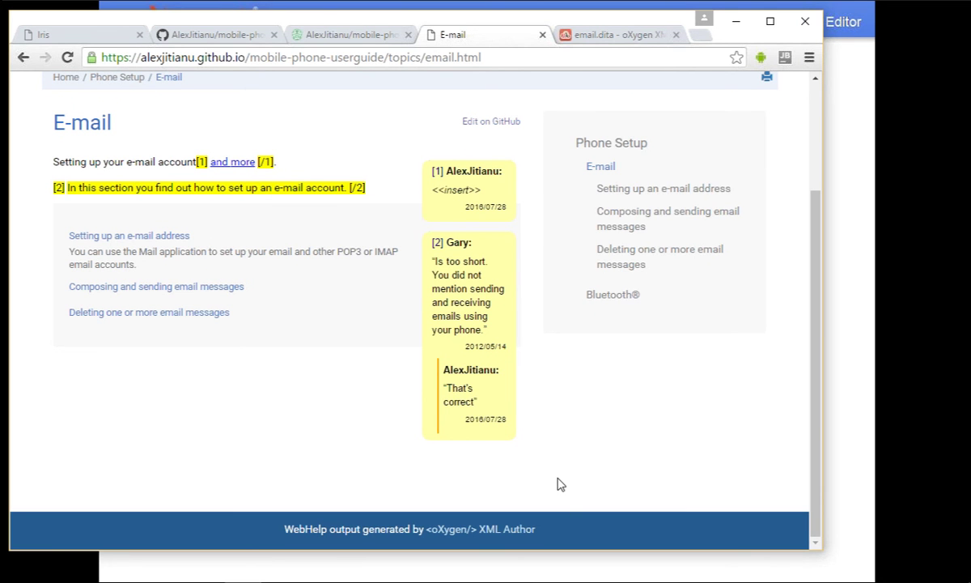
scroll(686, 380, "up", 2)
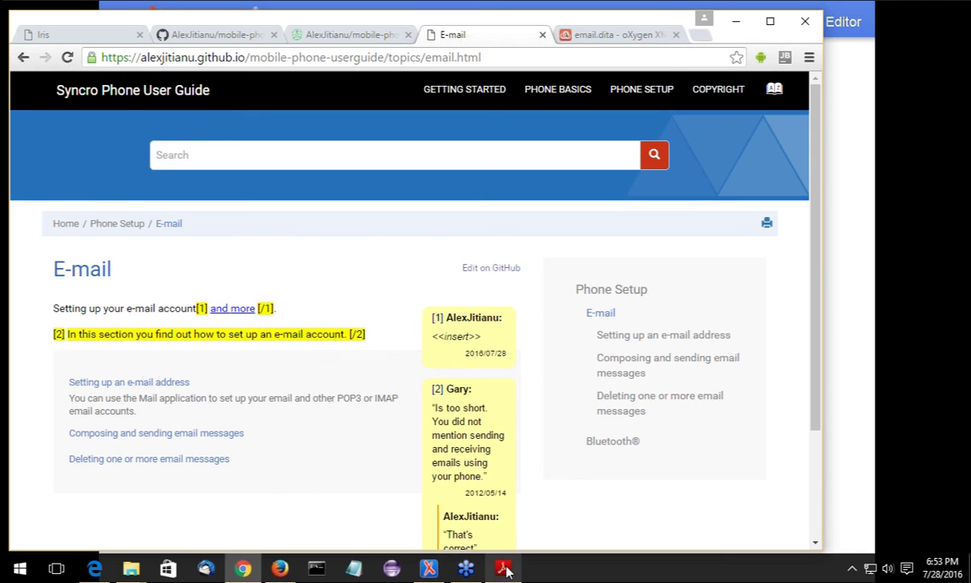
Switch to the presentation PDF in Adobe Reader, showing the closing "Thank you!" slide
left_click(475, 536)
left_click(697, 442)
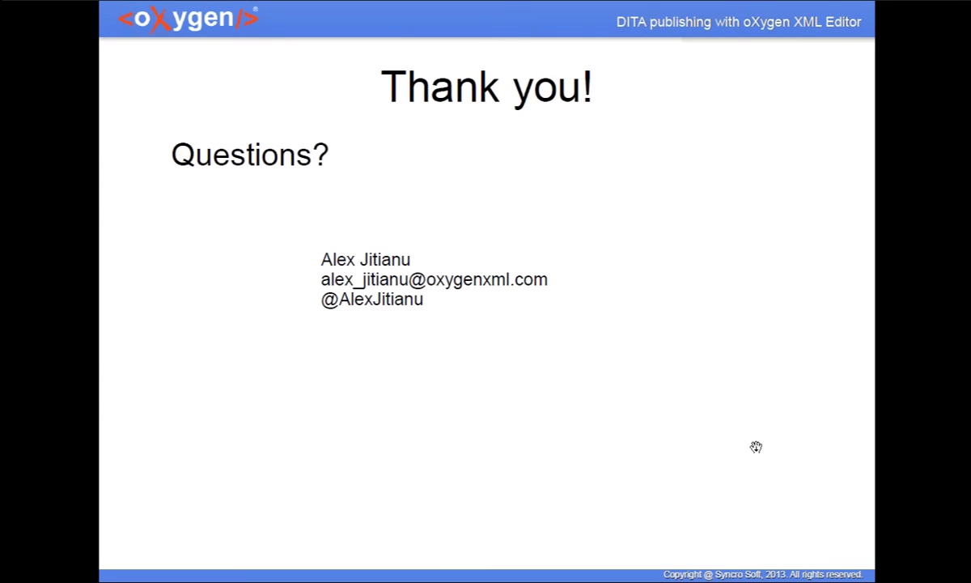